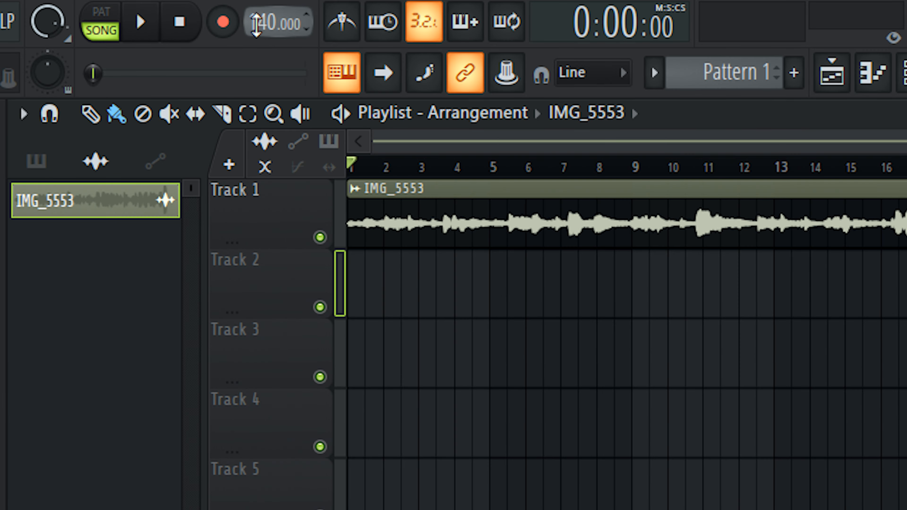
Open the tempo tapper and tap along to the IMG_5553 clip to set the project tempo to 81 BPM.
{"action": "right_click", "coordinate": [147, 13]}
{"action": "left_click", "coordinate": [284, 23]}
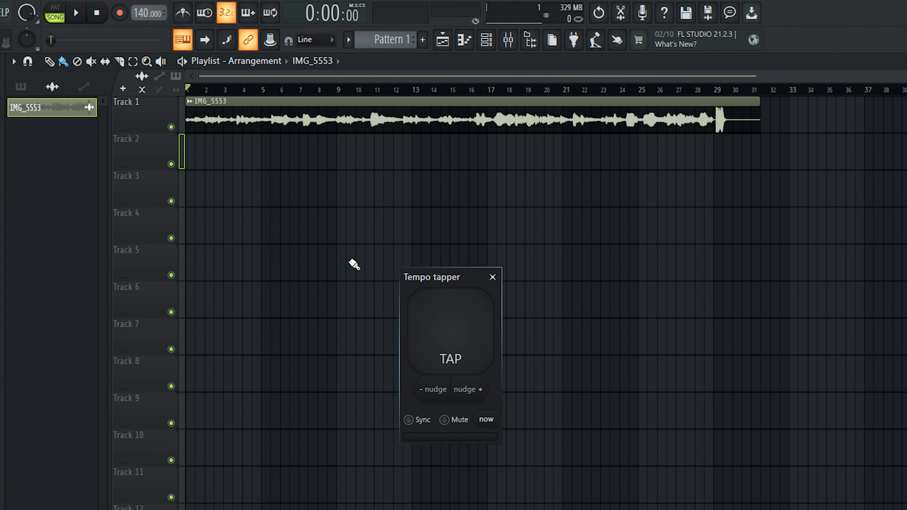
{"action": "left_click", "coordinate": [462, 336]}
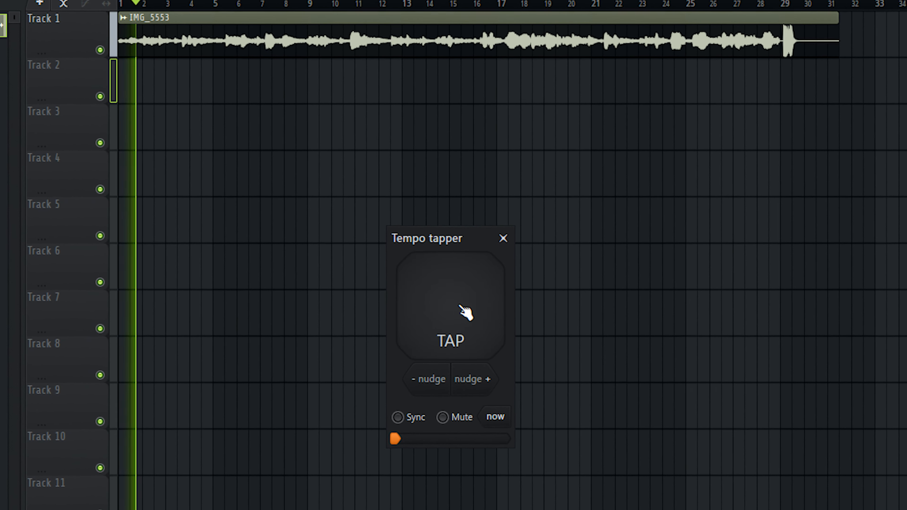
{"action": "left_click", "coordinate": [462, 336]}
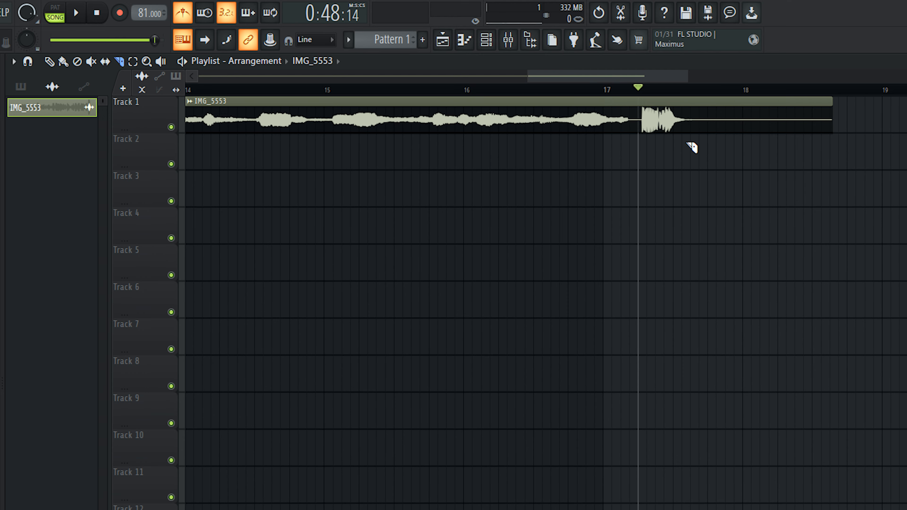
Slice off and remove the loud noise at the end of the IMG_5553 clip, then trim the clip's end to bar 17.
{"action": "key", "text": "space"}
{"action": "key", "text": "space"}
{"action": "scroll", "coordinate": [651, 138], "scroll_direction": "up", "scroll_amount": 7}
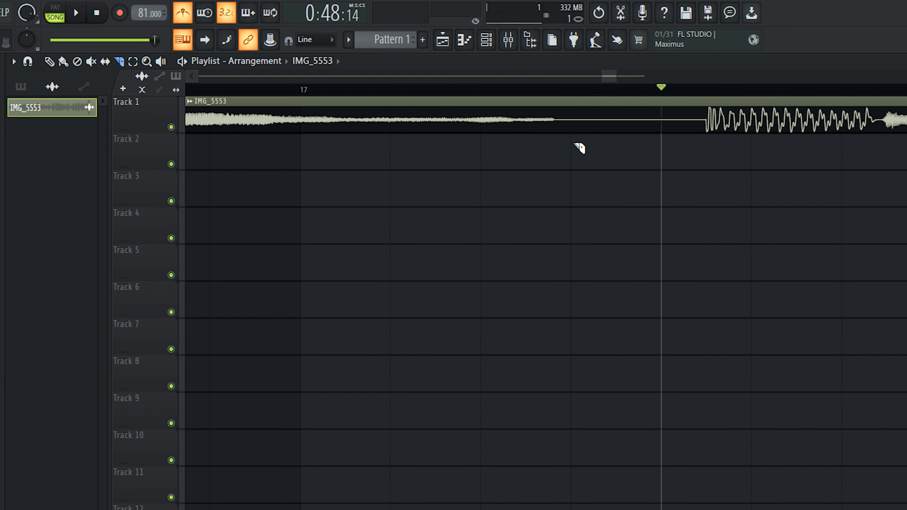
{"action": "right_click", "coordinate": [572, 129]}
{"action": "scroll", "coordinate": [579, 133], "scroll_direction": "down", "scroll_amount": 5}
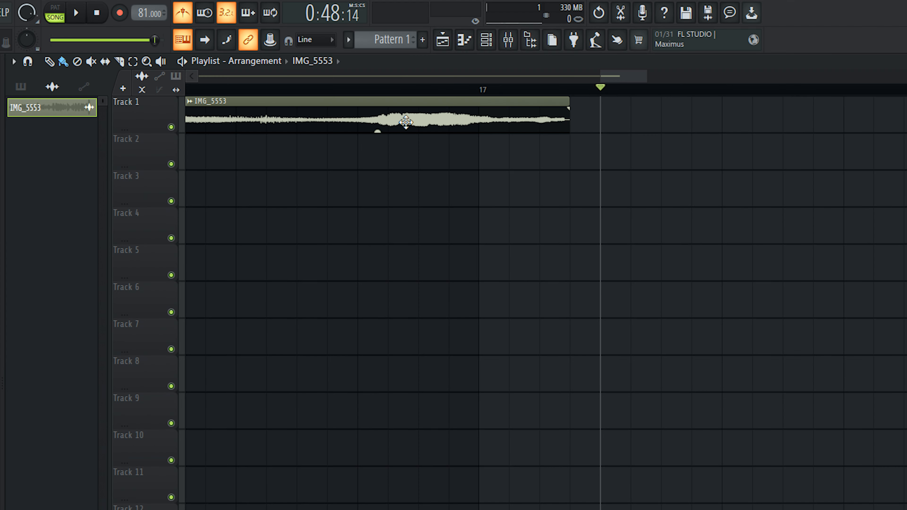
{"action": "scroll", "coordinate": [532, 125], "scroll_direction": "up", "scroll_amount": 5}
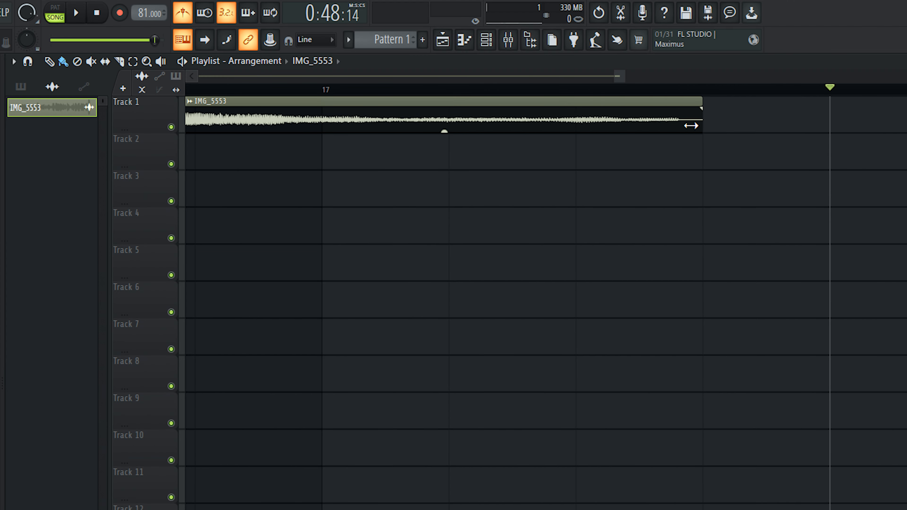
{"action": "mouse_move", "coordinate": [692, 126]}
{"action": "left_mouse_down"}
{"action": "mouse_move", "coordinate": [316, 143]}
{"action": "mouse_move", "coordinate": [341, 145]}
{"action": "left_mouse_up"}
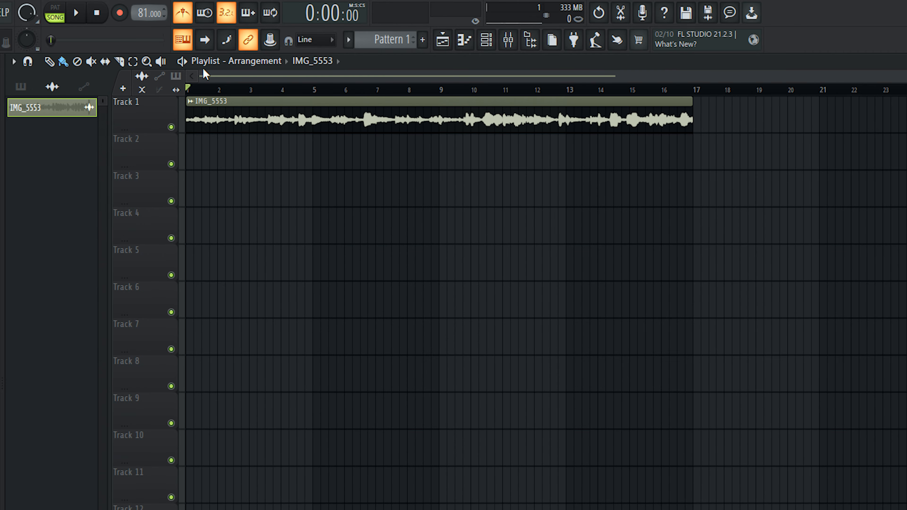
Open the IMG_5553 clip's settings and set its time stretching mode to Stretch.
{"action": "double_click", "coordinate": [249, 107]}
{"action": "left_click", "coordinate": [414, 245]}
{"action": "left_click", "coordinate": [409, 282]}
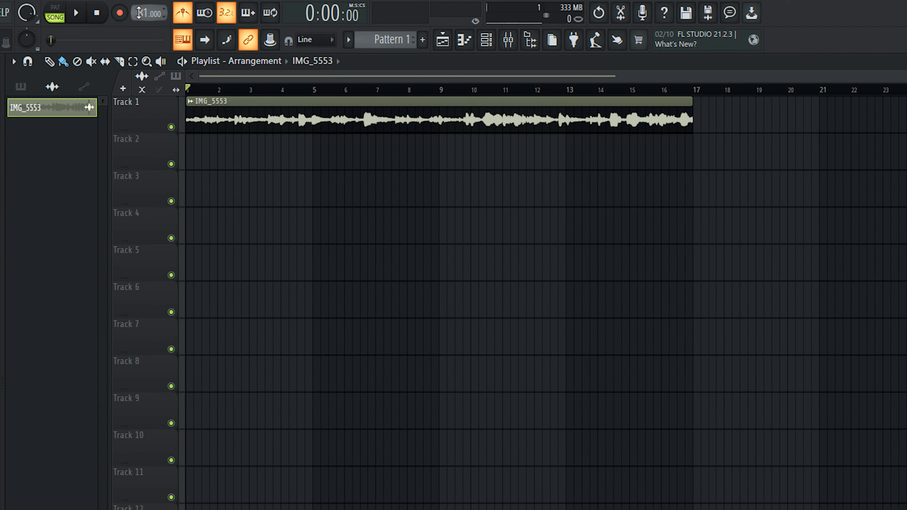
Set the project tempo to 92 BPM and raise the IMG_5553 clip's time-stretching pitch slightly, auditioning the result.
{"action": "right_click", "coordinate": [193, 14]}
{"action": "left_click", "coordinate": [551, 120]}
{"action": "key", "text": "space"}
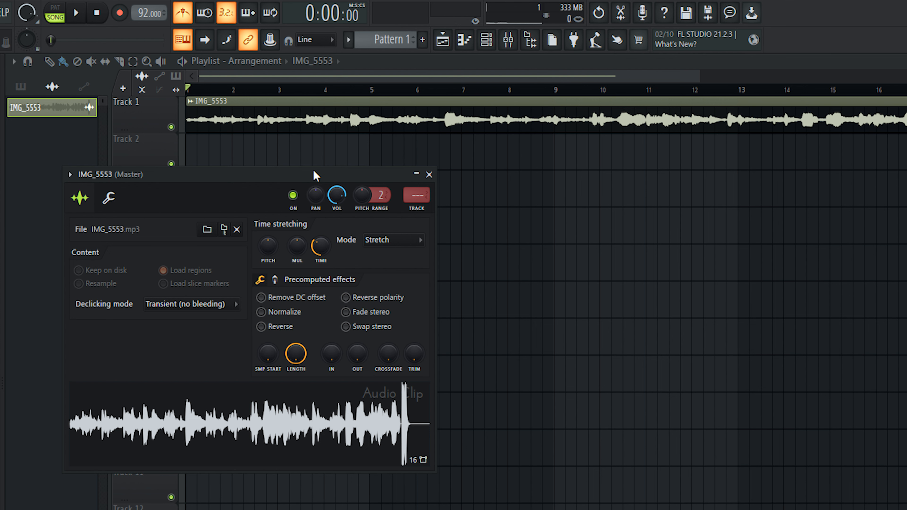
{"action": "left_click_drag", "start_coordinate": [314, 174], "coordinate": [379, 177]}
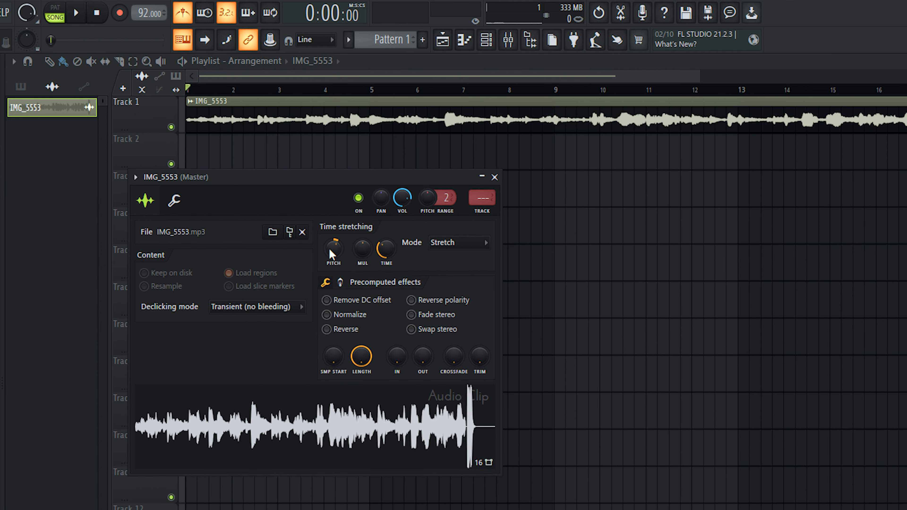
{"action": "key", "text": "space"}
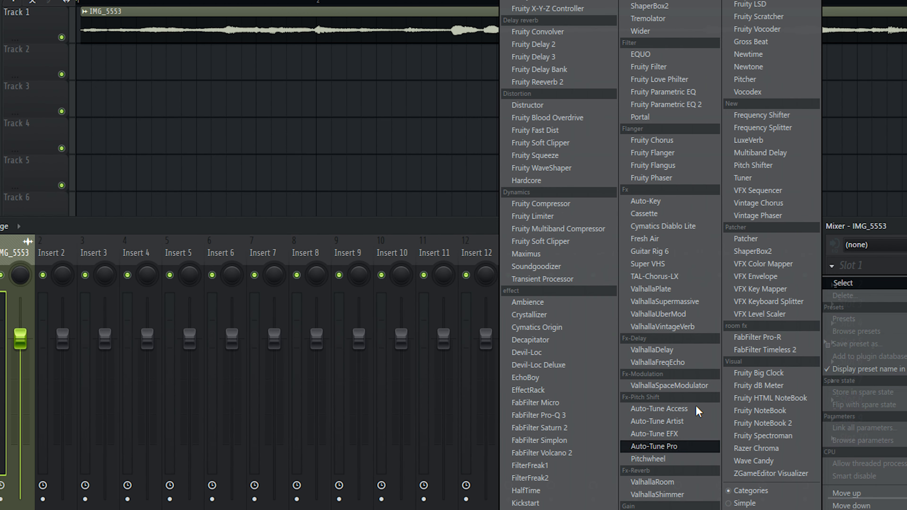
Add ValhallaVintageVerb to the IMG_5553 mixer track with the mix at 26.8% and the decay at about 2.63 s.
{"action": "left_click", "coordinate": [682, 332]}
{"action": "left_click_drag", "start_coordinate": [98, 359], "coordinate": [93, 367]}
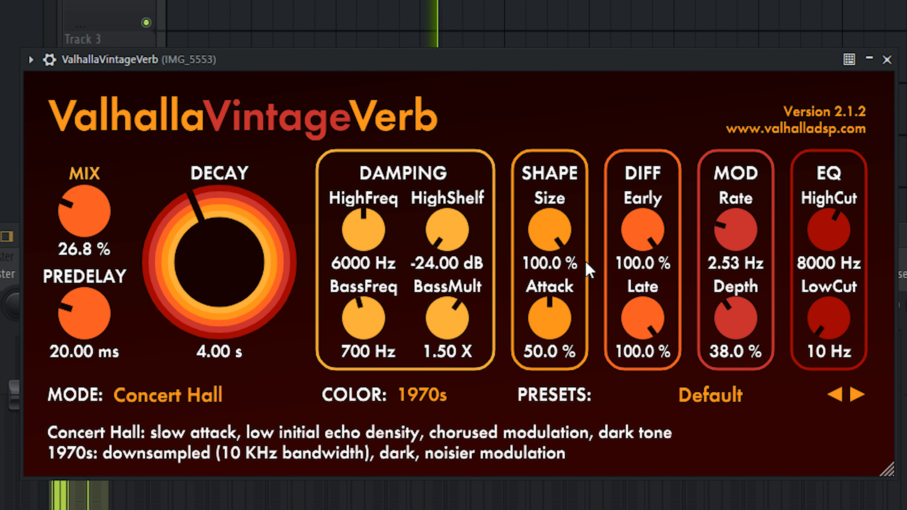
{"action": "left_click_drag", "start_coordinate": [237, 268], "coordinate": [232, 279]}
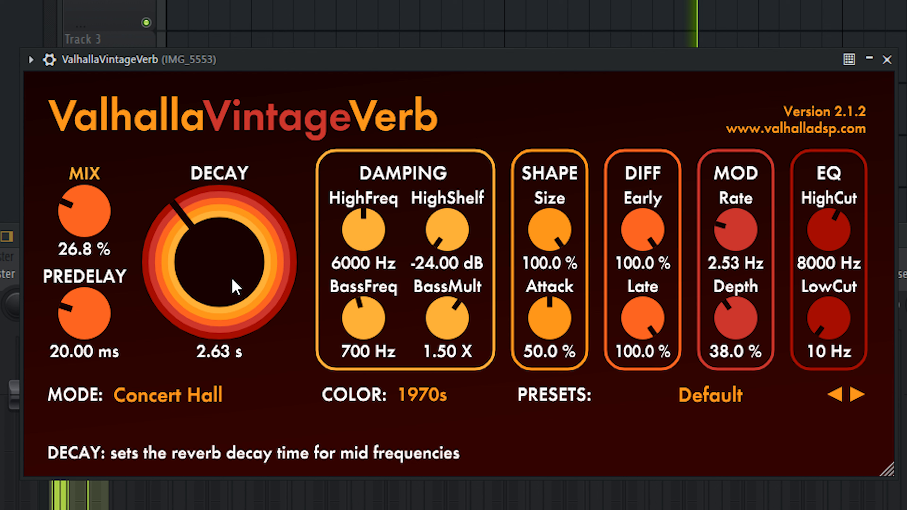
{"action": "left_click", "coordinate": [887, 60]}
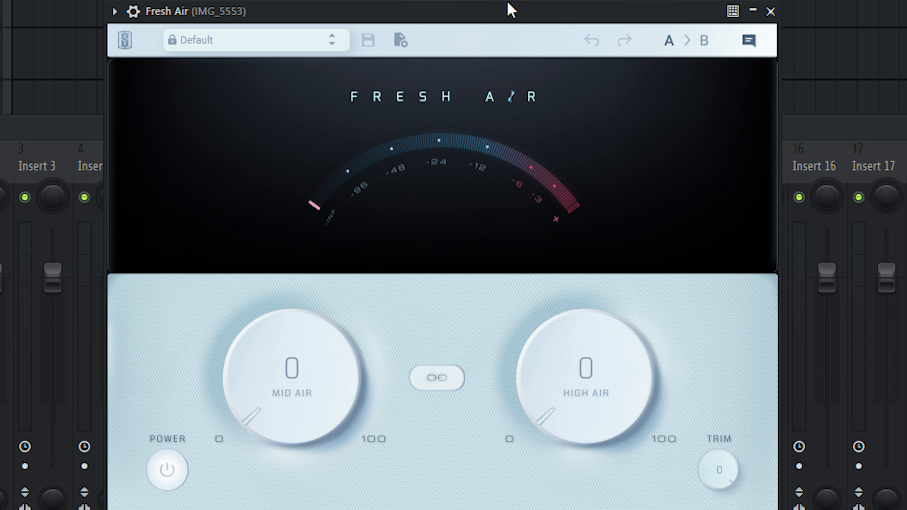
Load the Clap Lifter factory preset in the Fresh Air effect on the IMG_5553 track.
{"action": "left_click_drag", "start_coordinate": [508, 3], "coordinate": [521, 0]}
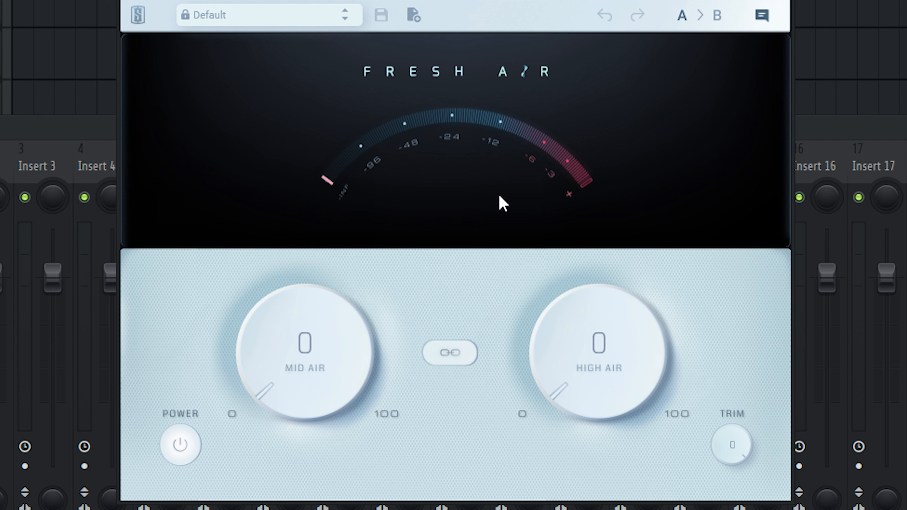
{"action": "left_click", "coordinate": [243, 16]}
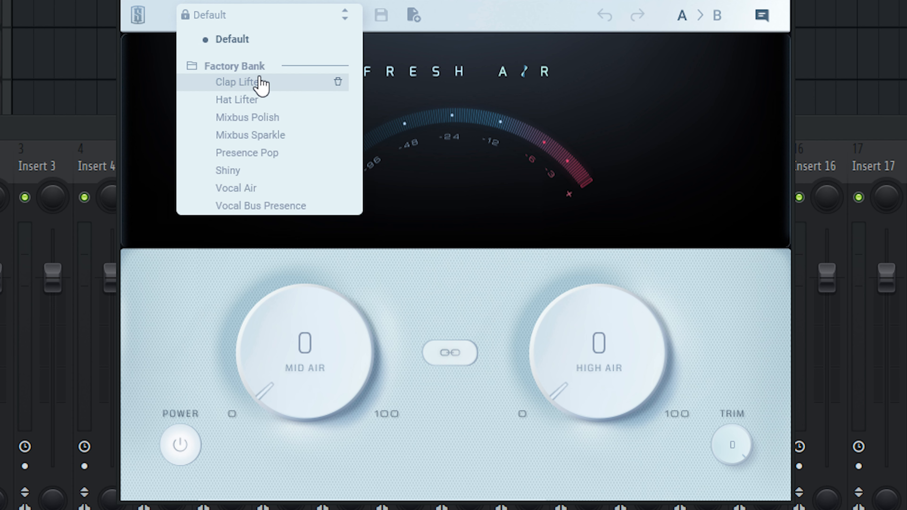
{"action": "left_click", "coordinate": [233, 83]}
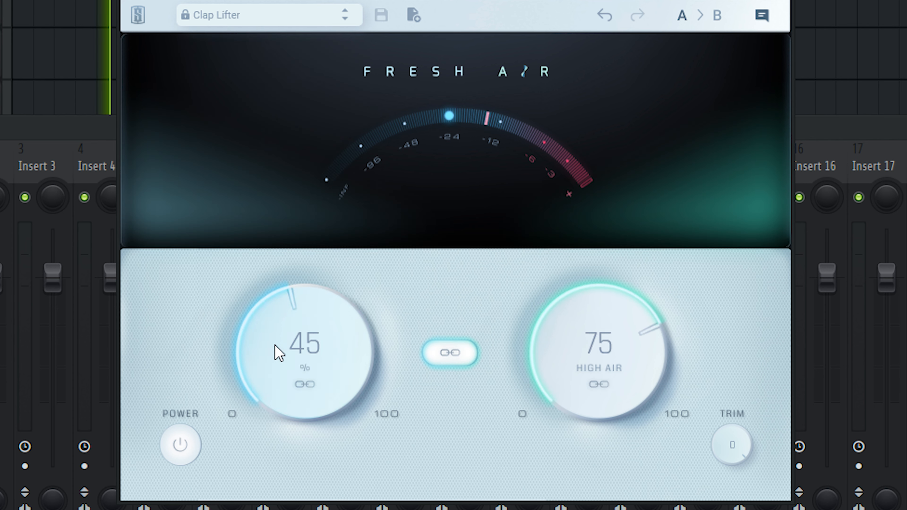
Unlink Fresh Air's Mid Air and High Air controls and turn both amounts down.
{"action": "left_click_drag", "start_coordinate": [285, 341], "coordinate": [271, 393]}
{"action": "left_click", "coordinate": [446, 357]}
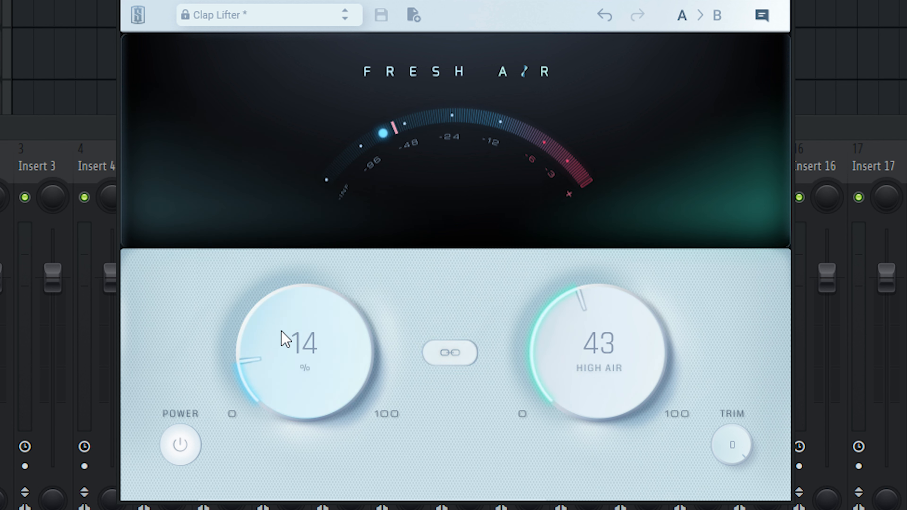
{"action": "left_click_drag", "start_coordinate": [283, 338], "coordinate": [259, 347]}
{"action": "left_click_drag", "start_coordinate": [614, 358], "coordinate": [553, 400]}
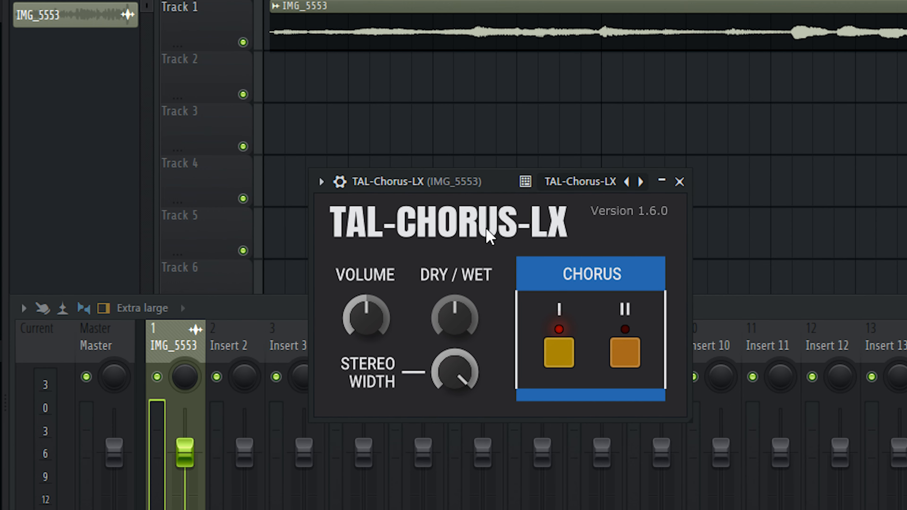
Lower the dry/wet amount of TAL-Chorus-LX to roughly a quarter and play the sample.
{"action": "left_click_drag", "start_coordinate": [445, 299], "coordinate": [441, 348]}
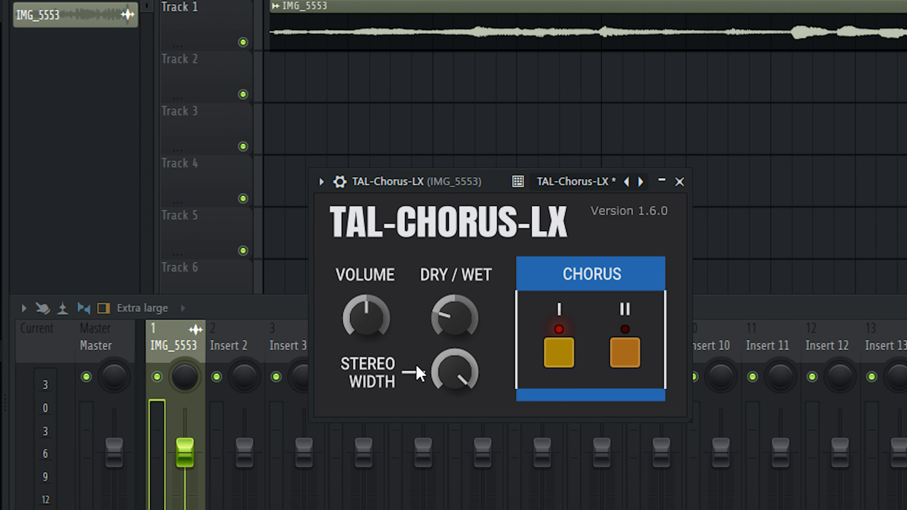
{"action": "key", "text": "space"}
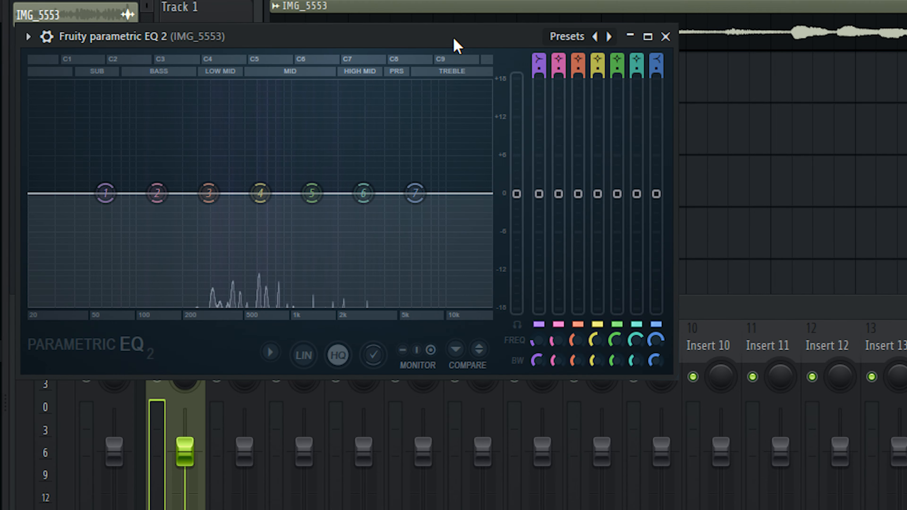
Roll off the highs in Fruity parametric EQ 2 by pulling band 7 fully down, and dip band 6 slightly near 3 kHz.
{"action": "left_click_drag", "start_coordinate": [453, 41], "coordinate": [642, 93]}
{"action": "key", "text": "space"}
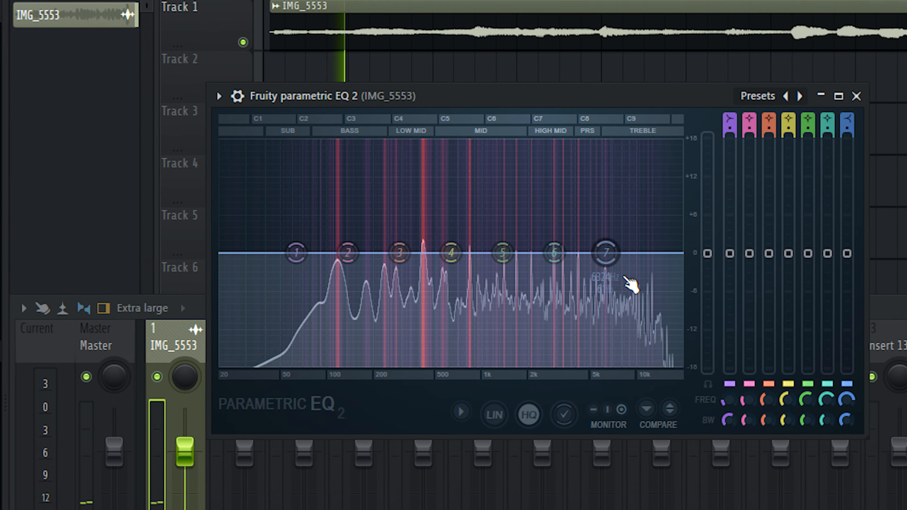
{"action": "left_click_drag", "start_coordinate": [607, 253], "coordinate": [658, 368]}
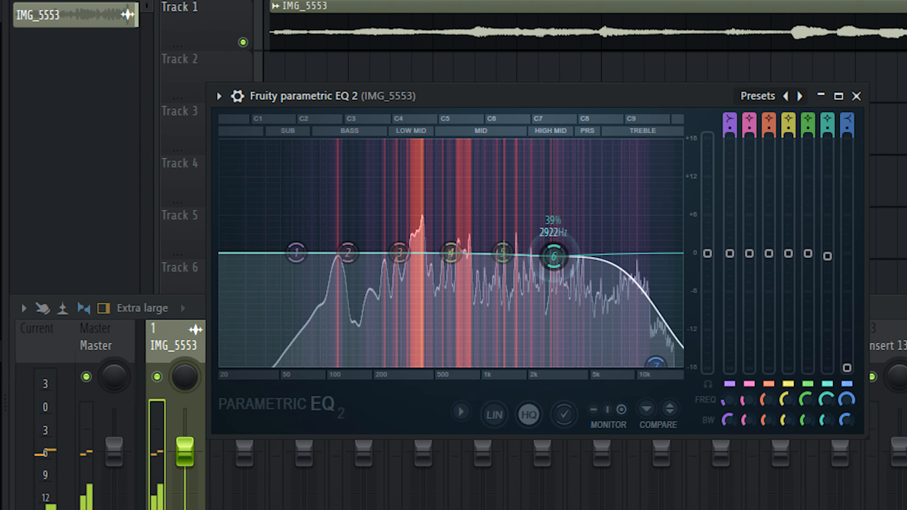
{"action": "left_click_drag", "start_coordinate": [554, 253], "coordinate": [557, 264]}
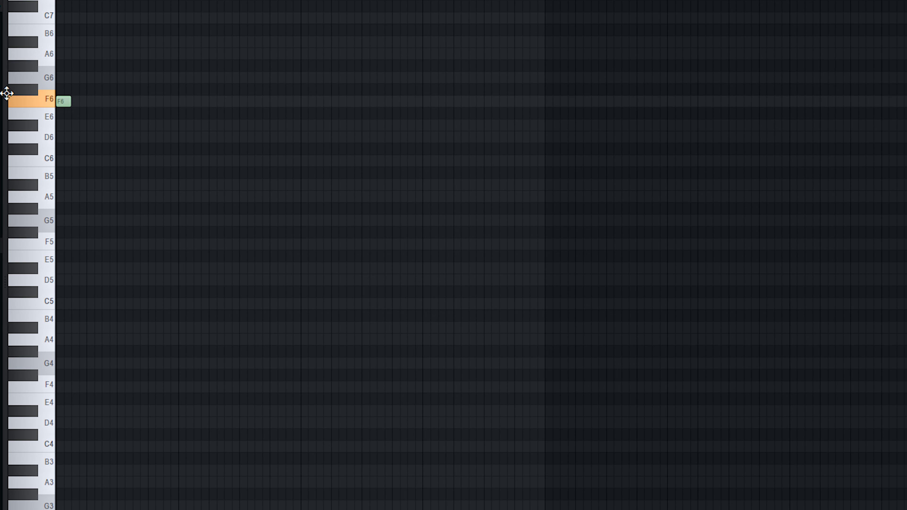
Match a single piano roll note to the sample by ear, settling on A#5, and lengthen it to one bar.
{"action": "left_click_drag", "start_coordinate": [7, 95], "coordinate": [6, 135]}
{"action": "key", "text": "space"}
{"action": "scroll", "coordinate": [71, 189], "scroll_direction": "up", "scroll_amount": 3}
{"action": "key", "text": "space"}
{"action": "key", "text": "space"}
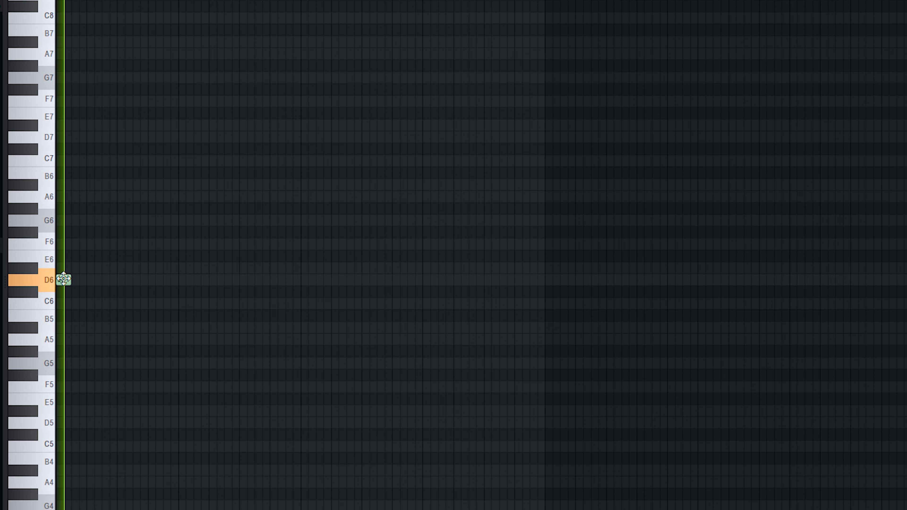
{"action": "key", "text": "space"}
{"action": "left_click_drag", "start_coordinate": [62, 280], "coordinate": [59, 306]}
{"action": "key", "text": "space"}
{"action": "scroll", "coordinate": [60, 303], "scroll_direction": "down", "scroll_amount": 3}
{"action": "key", "text": "space"}
{"action": "left_click_drag", "start_coordinate": [64, 233], "coordinate": [178, 256]}
{"action": "key", "text": "space"}
{"action": "key", "text": "space"}
{"action": "key", "text": "space"}
{"action": "key", "text": "space"}
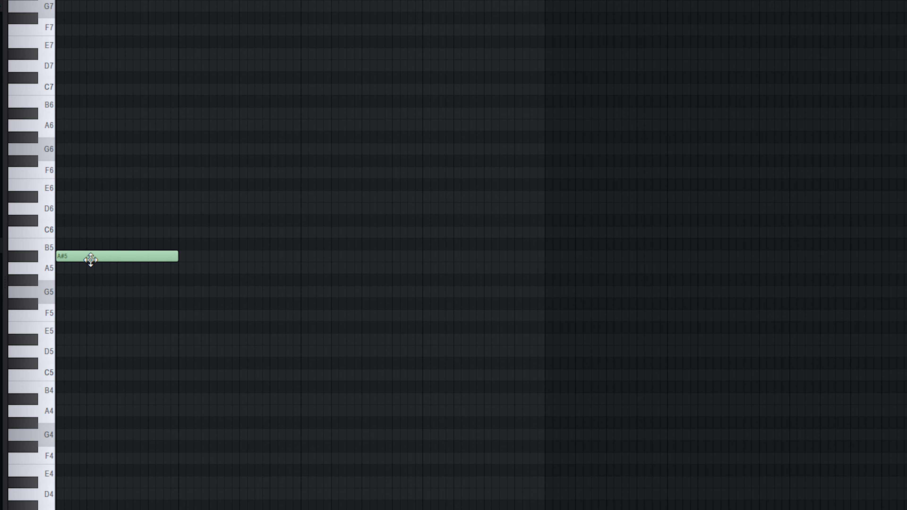
Build a one-bar A# minor chord from the notes A#4, C#5, F5 and A#5.
{"action": "left_click_drag", "start_coordinate": [76, 234], "coordinate": [31, 232]}
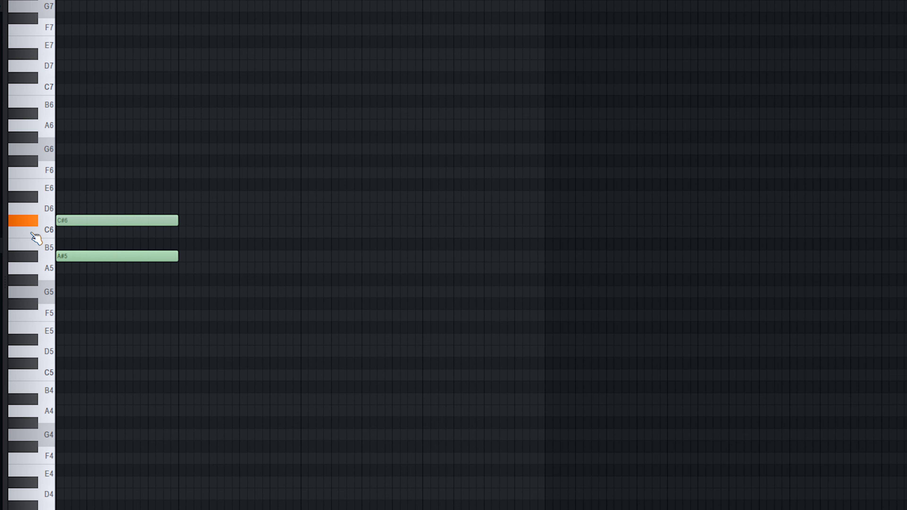
{"action": "scroll", "coordinate": [113, 257], "scroll_direction": "up", "scroll_amount": 3}
{"action": "mouse_move", "coordinate": [91, 295]}
{"action": "left_mouse_down"}
{"action": "mouse_move", "coordinate": [32, 286]}
{"action": "mouse_move", "coordinate": [26, 275]}
{"action": "left_mouse_up"}
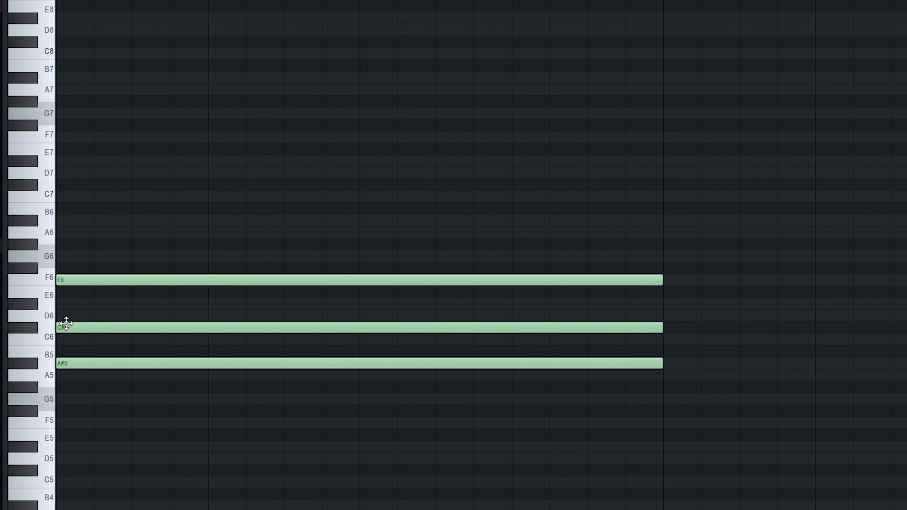
{"action": "scroll", "coordinate": [63, 320], "scroll_direction": "up", "scroll_amount": 4}
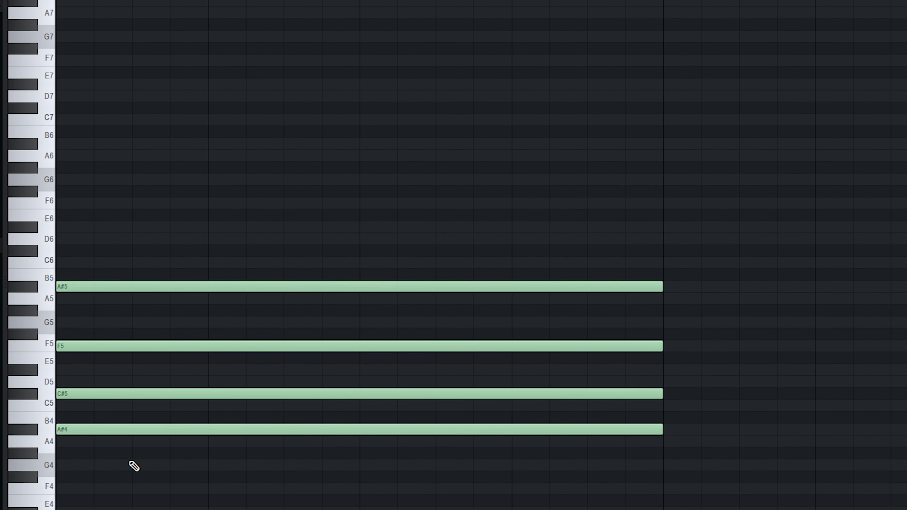
{"action": "left_click_drag", "start_coordinate": [106, 425], "coordinate": [105, 452]}
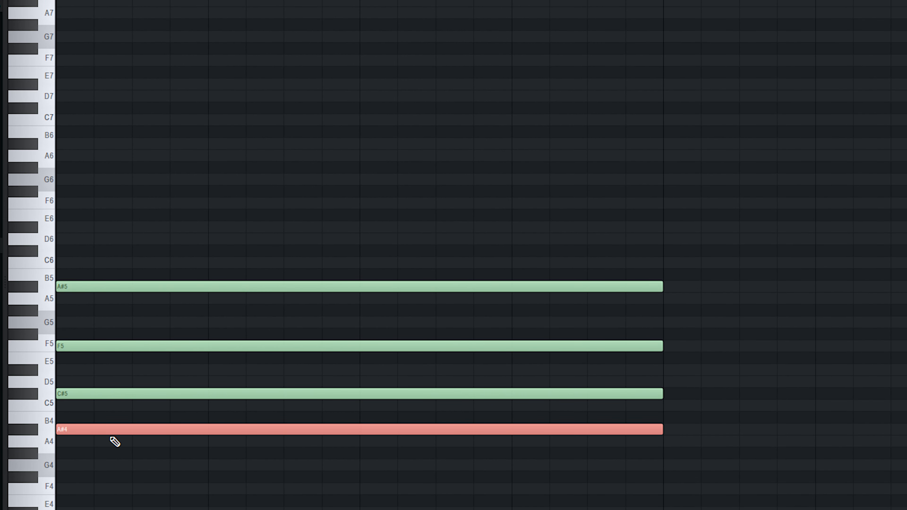
{"action": "left_click", "coordinate": [129, 321]}
{"action": "scroll", "coordinate": [108, 345], "scroll_direction": "up", "scroll_amount": 2}
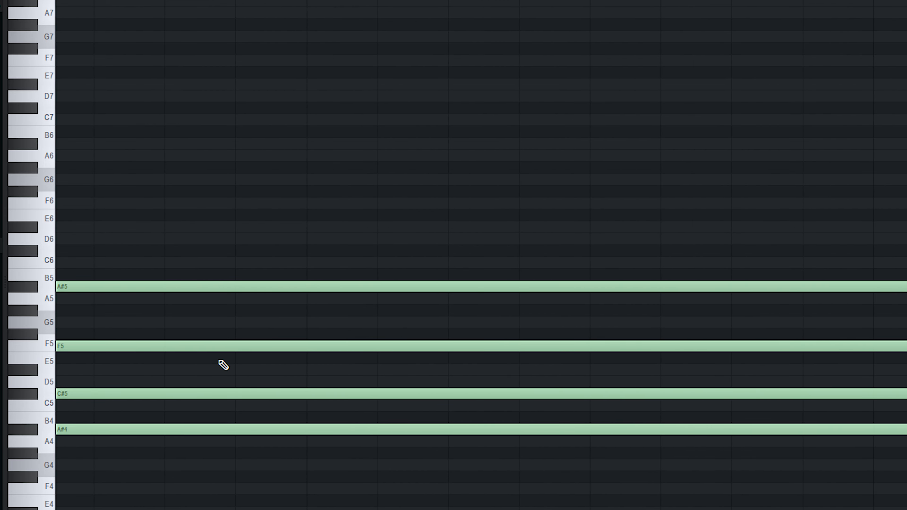
Add a delayed D#5 note and stagger the starts of C#5, F5 and A#5 so the chord sounds strummed, then audition it.
{"action": "left_click", "coordinate": [170, 372]}
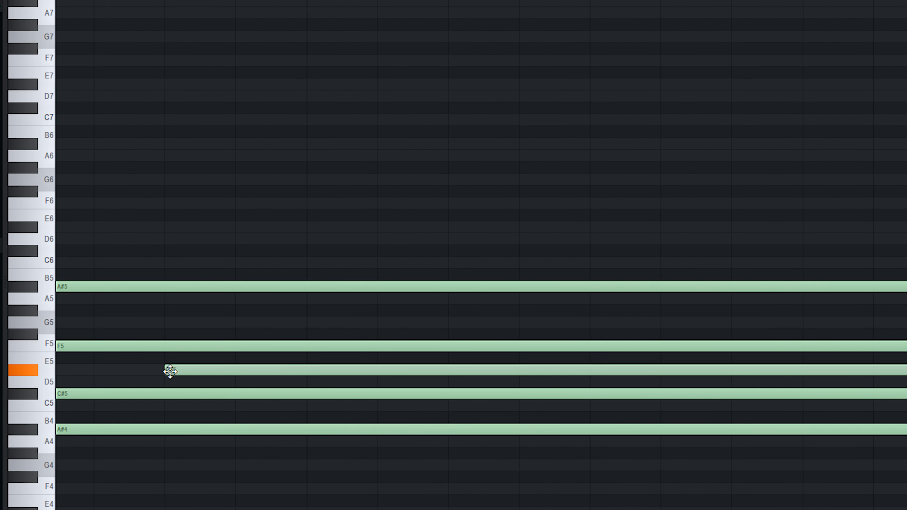
{"action": "scroll", "coordinate": [195, 373], "scroll_direction": "down", "scroll_amount": 3}
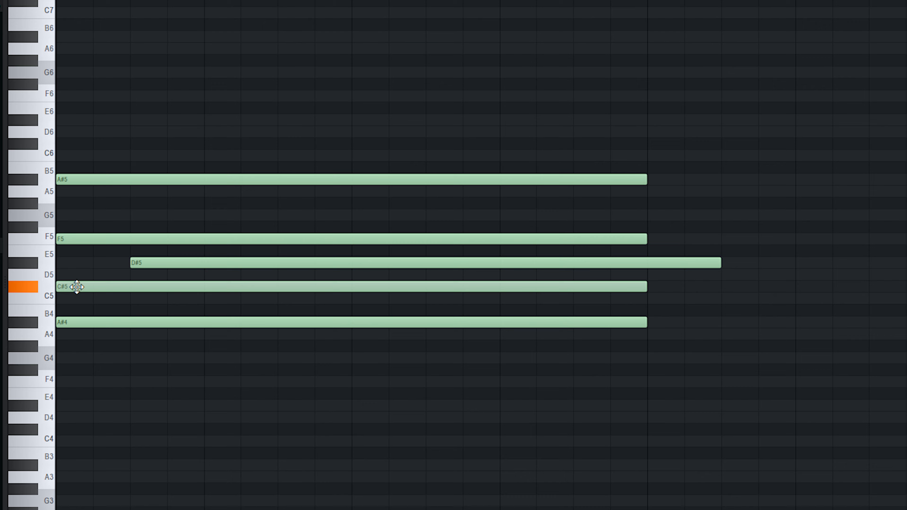
{"action": "scroll", "coordinate": [77, 287], "scroll_direction": "up", "scroll_amount": 2}
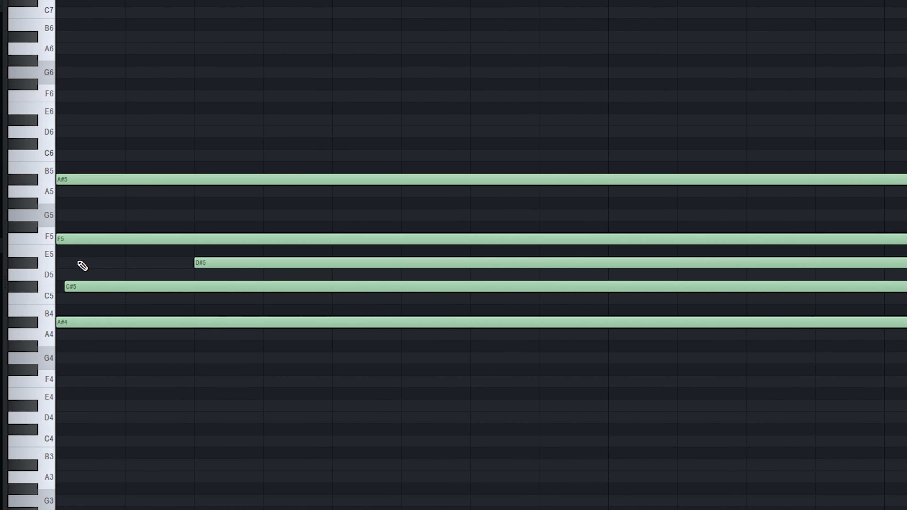
{"action": "left_click_drag", "start_coordinate": [78, 238], "coordinate": [84, 239]}
{"action": "left_click_drag", "start_coordinate": [77, 180], "coordinate": [93, 175]}
{"action": "key", "text": "space"}
{"action": "key", "text": "space"}
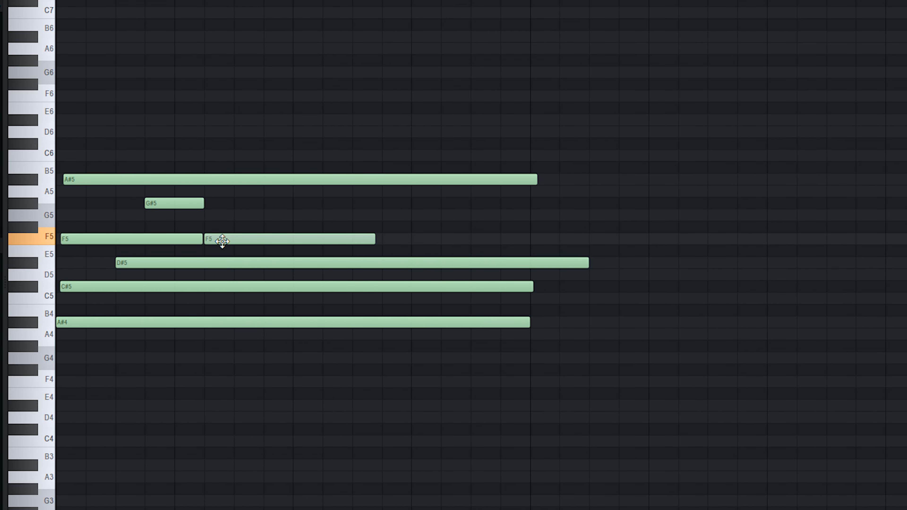
Audition the strummed A# minor chord and shorten its sustained notes to end together at ten sixteenths of the bar.
{"action": "key", "text": "space"}
{"action": "key", "text": "space"}
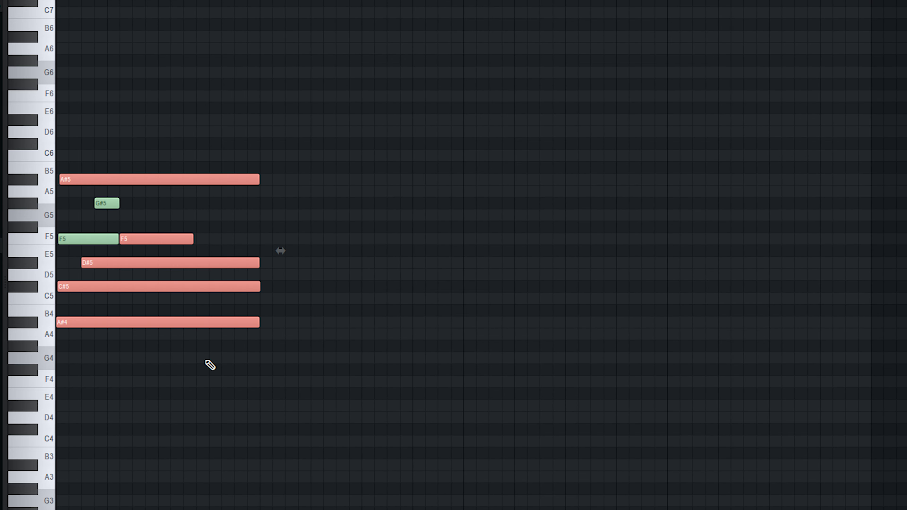
{"action": "left_click_drag", "start_coordinate": [207, 352], "coordinate": [253, 139]}
{"action": "left_click_drag", "start_coordinate": [257, 179], "coordinate": [201, 175]}
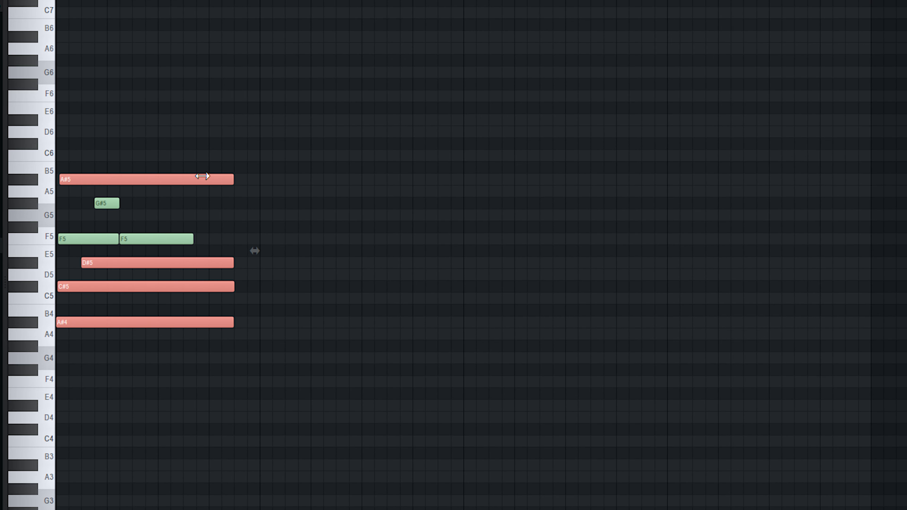
{"action": "left_click_drag", "start_coordinate": [201, 175], "coordinate": [178, 177]}
Add a second chord of C5, D#5, G#5 and C6 directly after the first one and audition the progression.
{"action": "left_click_drag", "start_coordinate": [199, 299], "coordinate": [188, 299]}
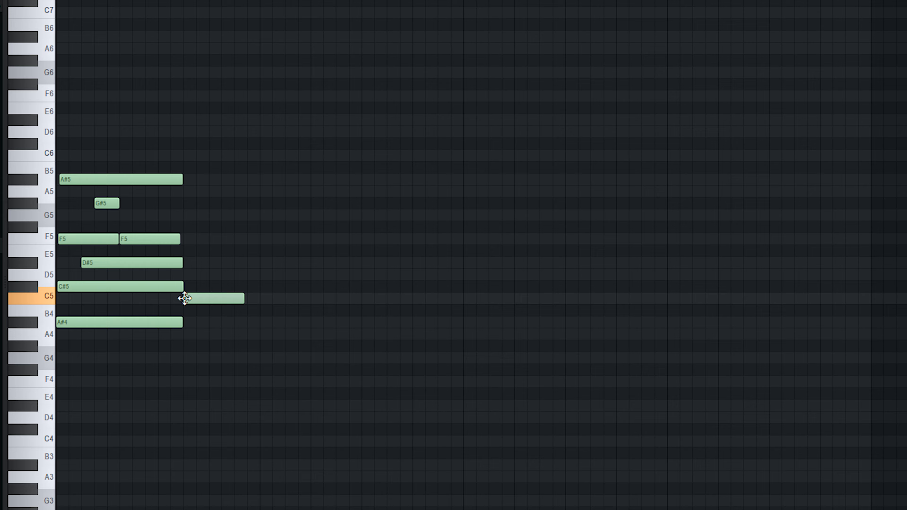
{"action": "scroll", "coordinate": [178, 300], "scroll_direction": "down", "scroll_amount": 3}
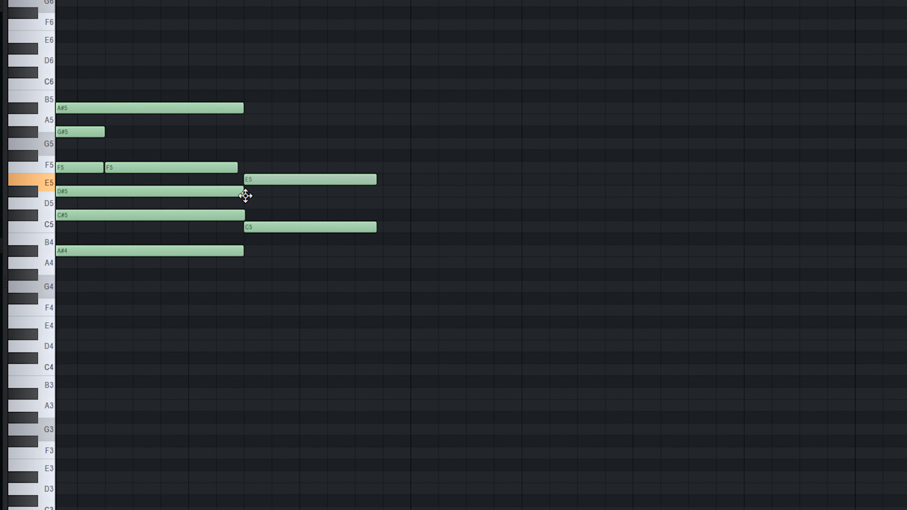
{"action": "left_click_drag", "start_coordinate": [246, 188], "coordinate": [246, 200]}
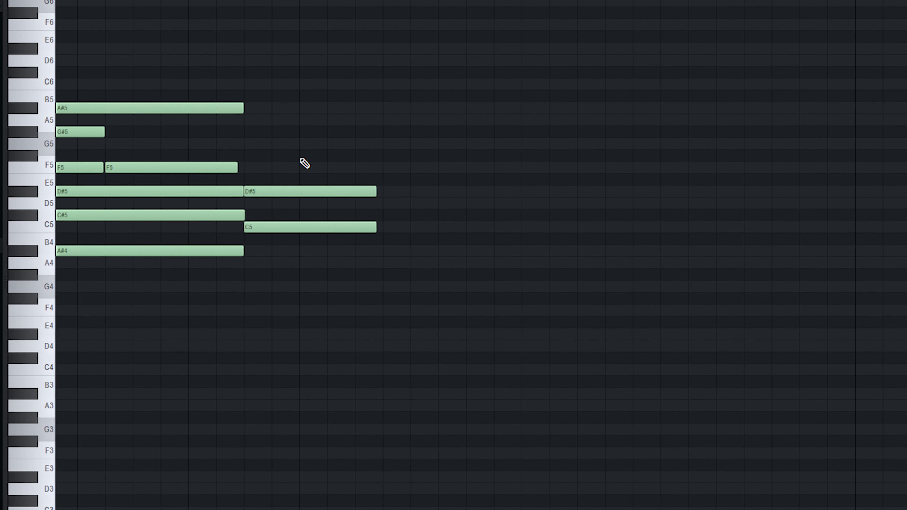
{"action": "mouse_move", "coordinate": [300, 158]}
{"action": "left_mouse_down"}
{"action": "mouse_move", "coordinate": [241, 134]}
{"action": "mouse_move", "coordinate": [261, 142]}
{"action": "mouse_move", "coordinate": [273, 125]}
{"action": "mouse_move", "coordinate": [243, 151]}
{"action": "mouse_move", "coordinate": [249, 191]}
{"action": "mouse_move", "coordinate": [242, 152]}
{"action": "mouse_move", "coordinate": [244, 161]}
{"action": "left_mouse_up"}
{"action": "key", "text": "space"}
{"action": "key", "text": "space"}
{"action": "scroll", "coordinate": [276, 127], "scroll_direction": "up", "scroll_amount": 3}
{"action": "key", "text": "space"}
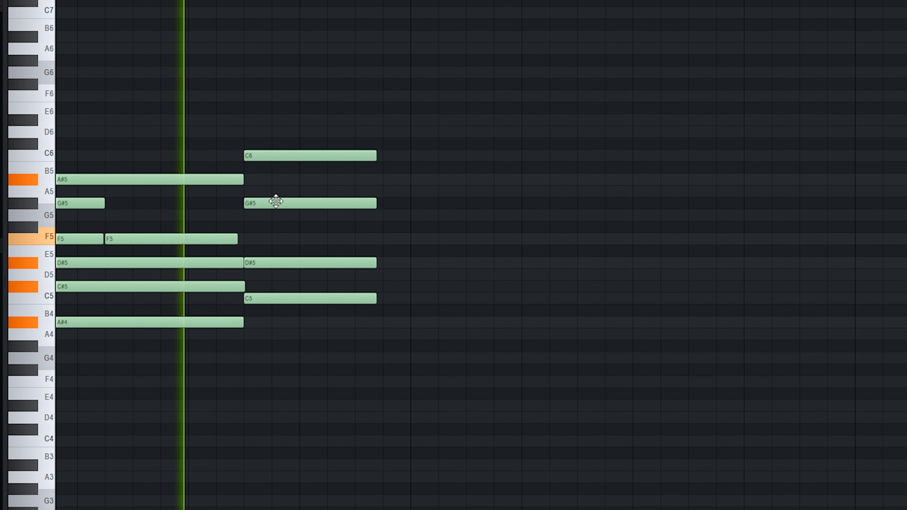
{"action": "key", "text": "space"}
Shorten the second chord to three sixteenths, duplicate it directly after itself and raise the copy one semitone.
{"action": "left_click_drag", "start_coordinate": [285, 314], "coordinate": [322, 156]}
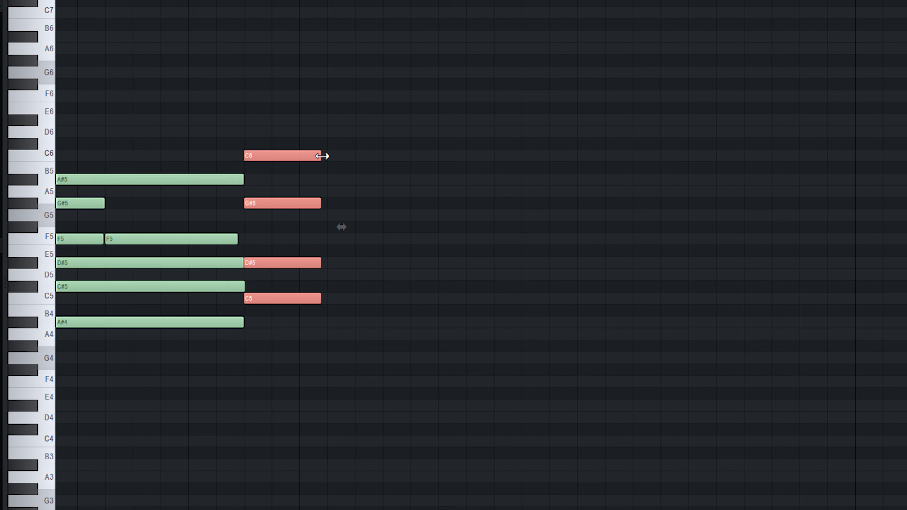
{"action": "key", "text": "ctrl+b"}
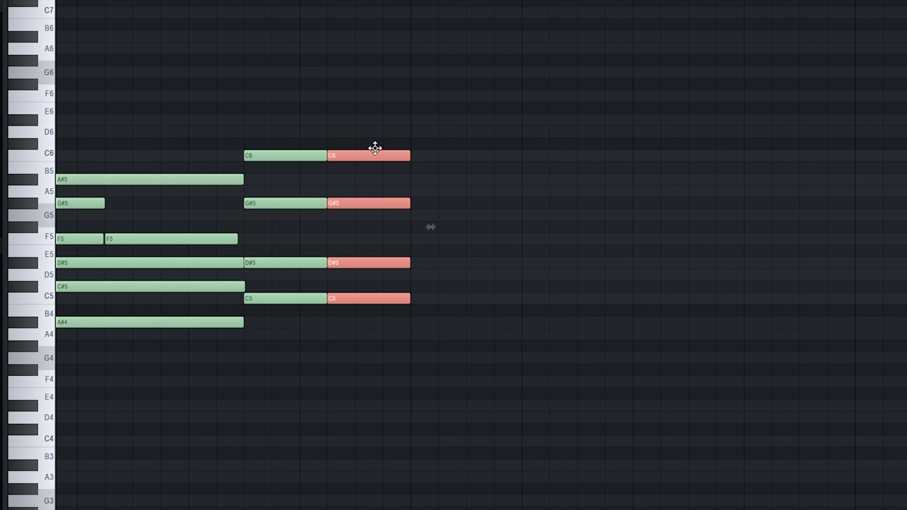
{"action": "left_click_drag", "start_coordinate": [375, 149], "coordinate": [376, 136]}
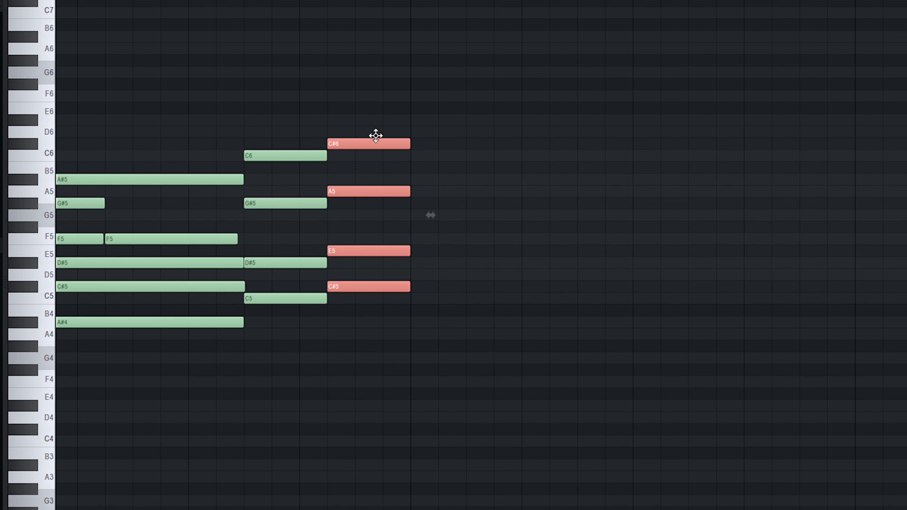
{"action": "left_click", "coordinate": [370, 122]}
Reshape the raised chord by moving A5 to G#5 and E5 to F5, and audition the first bar.
{"action": "left_click_drag", "start_coordinate": [355, 191], "coordinate": [351, 206]}
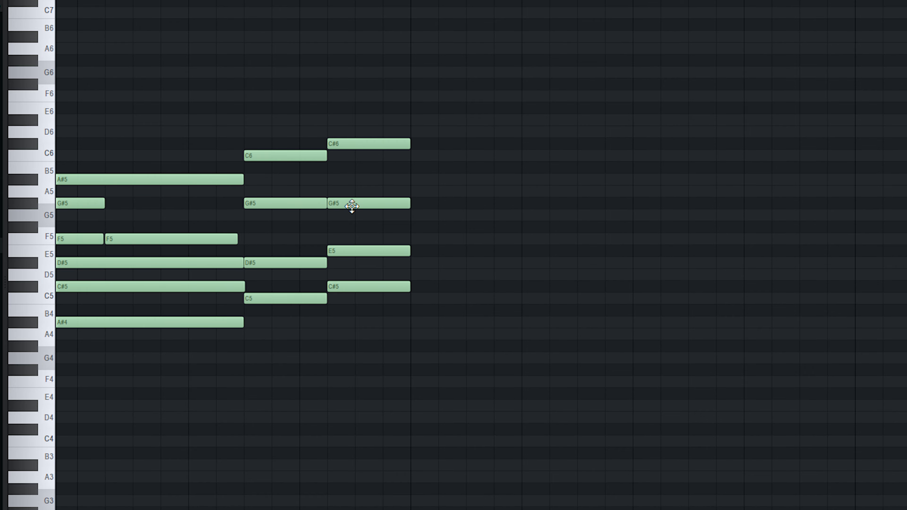
{"action": "key", "text": "space"}
{"action": "left_click_drag", "start_coordinate": [340, 249], "coordinate": [341, 235]}
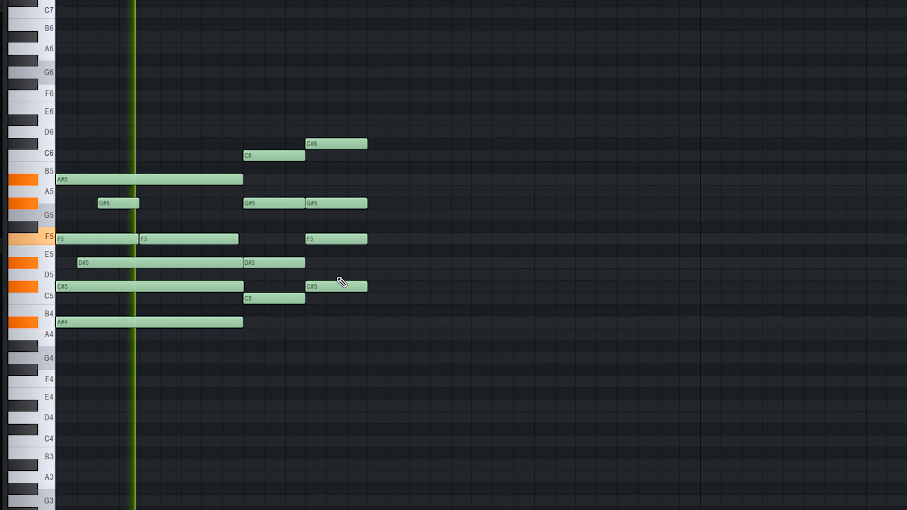
{"action": "scroll", "coordinate": [337, 277], "scroll_direction": "down", "scroll_amount": 1}
{"action": "scroll", "coordinate": [184, 314], "scroll_direction": "up", "scroll_amount": 3}
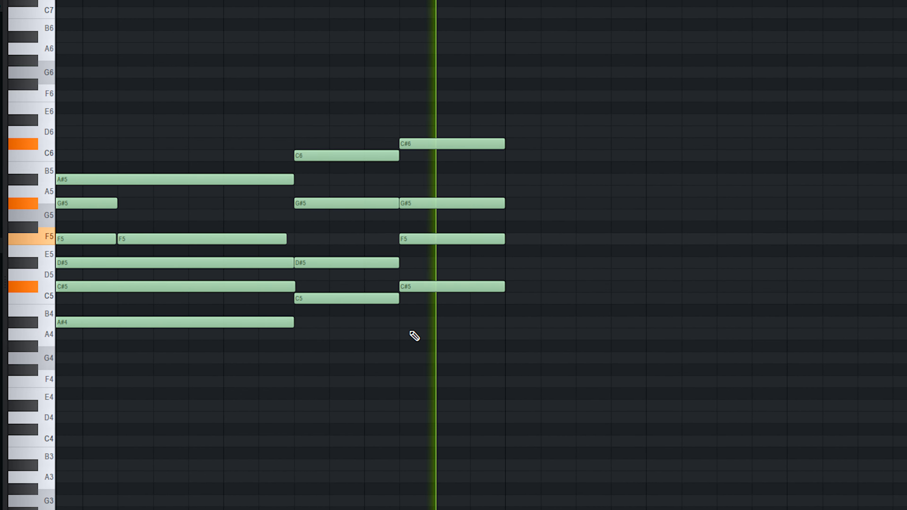
{"action": "scroll", "coordinate": [414, 336], "scroll_direction": "down", "scroll_amount": 2}
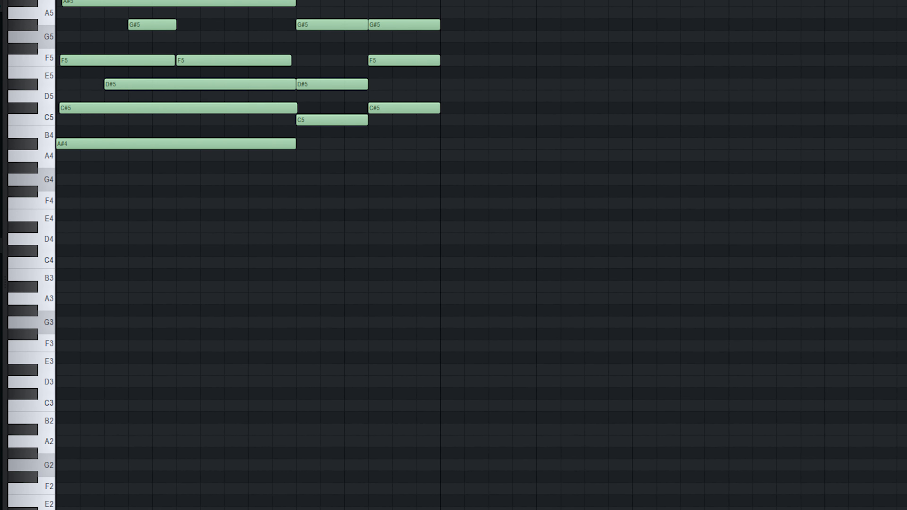
Start a new chord at bar 2 with half-bar notes F#4, A4 and C#5.
{"action": "scroll", "coordinate": [485, 236], "scroll_direction": "up", "scroll_amount": 1}
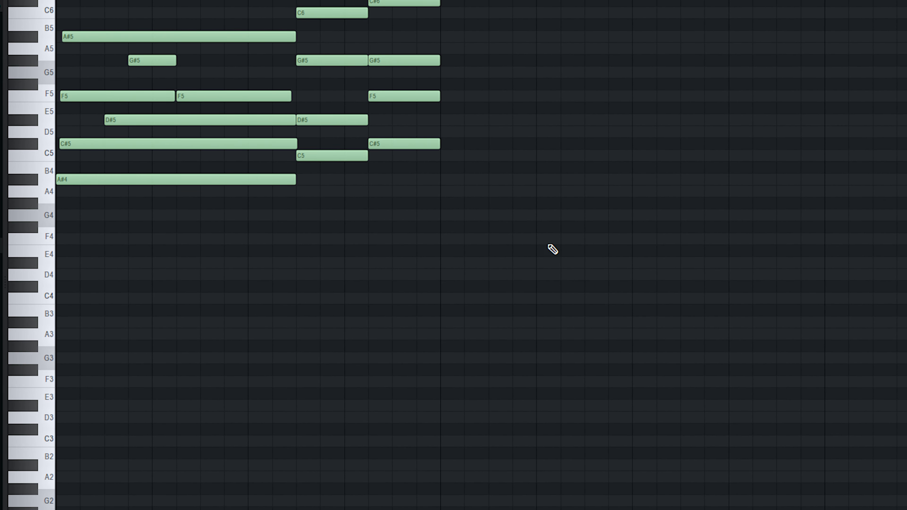
{"action": "left_click_drag", "start_coordinate": [476, 251], "coordinate": [439, 227]}
{"action": "left_click_drag", "start_coordinate": [454, 229], "coordinate": [450, 285]}
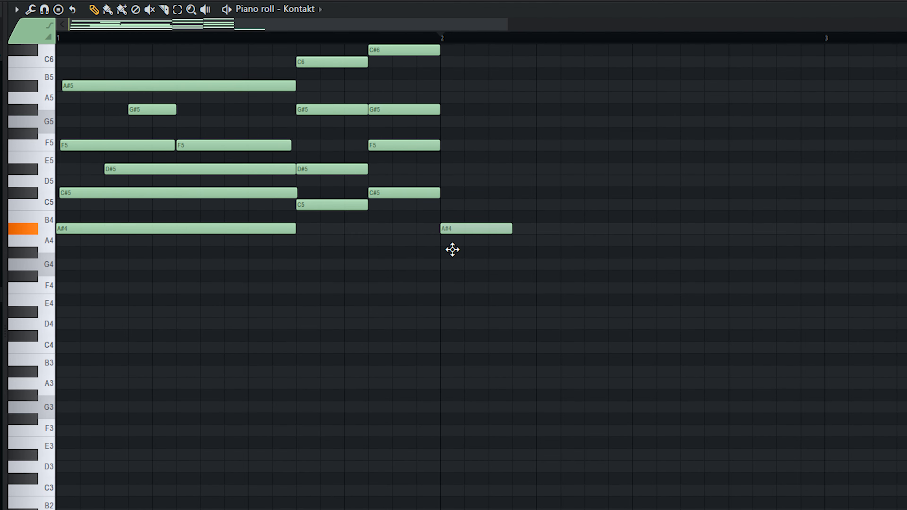
{"action": "scroll", "coordinate": [364, 281], "scroll_direction": "down", "scroll_amount": 1}
{"action": "left_click_drag", "start_coordinate": [357, 276], "coordinate": [424, 275]}
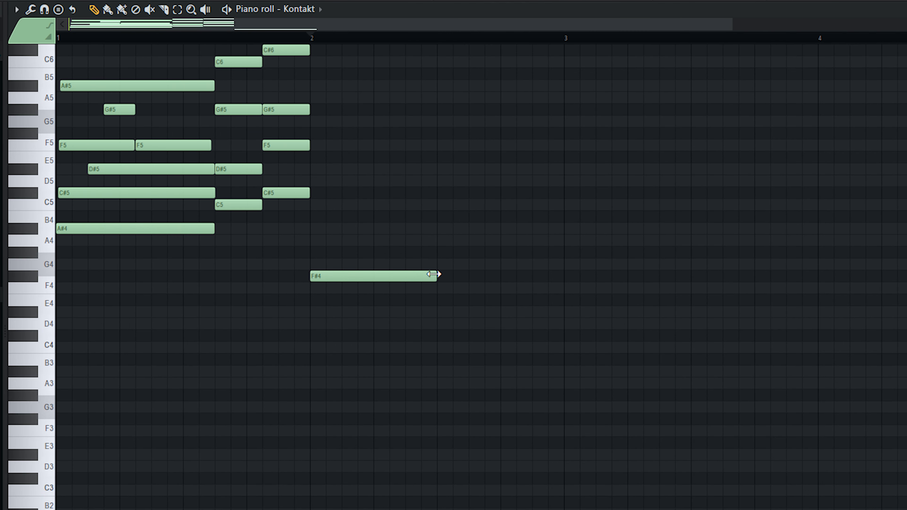
{"action": "left_click", "coordinate": [328, 243]}
{"action": "left_click", "coordinate": [318, 192]}
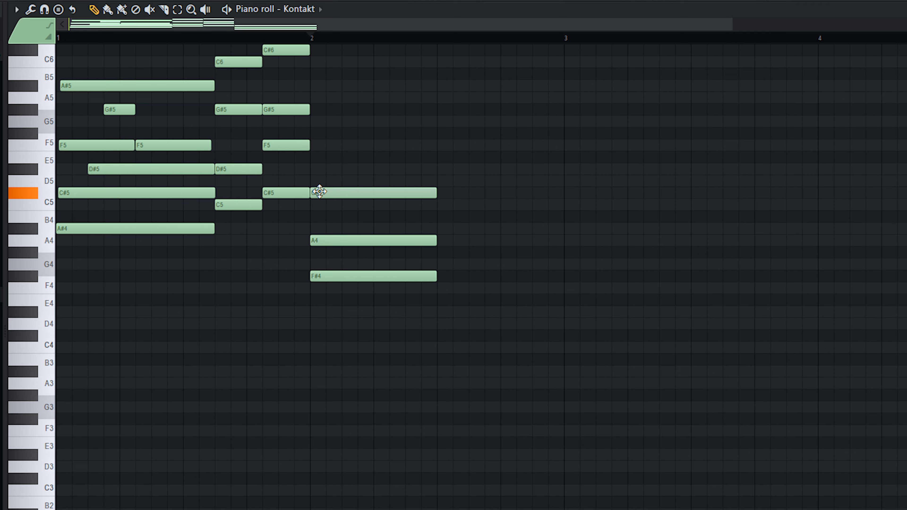
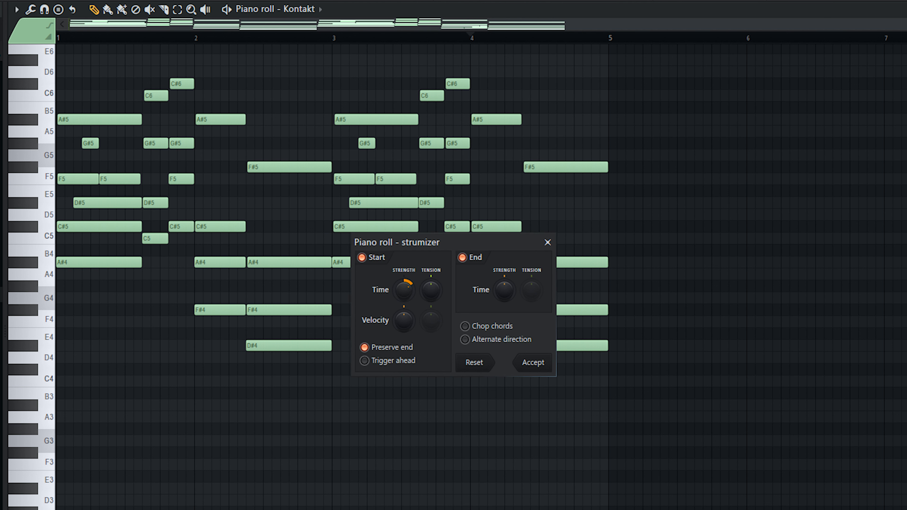
Apply a start-time strum to the four-bar chord progression with the strumizer, preserving the note ends.
{"action": "left_click_drag", "start_coordinate": [403, 290], "coordinate": [403, 285]}
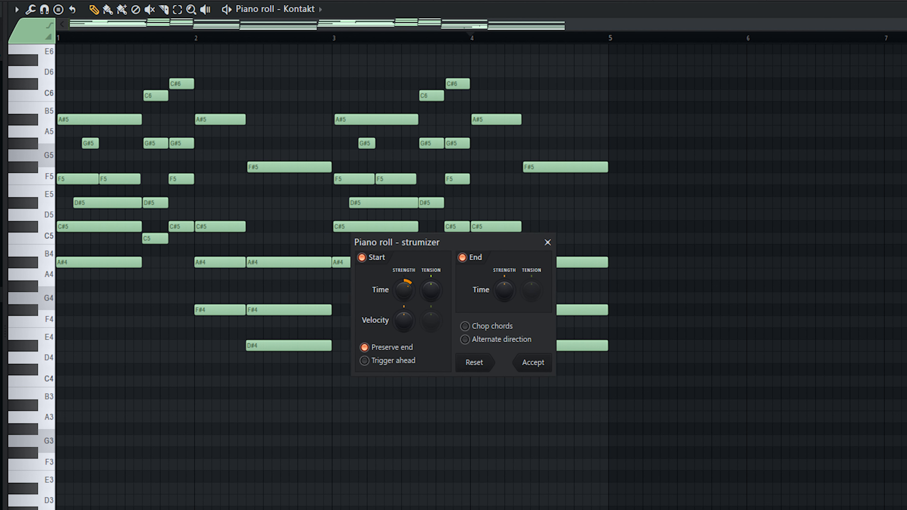
{"action": "left_click", "coordinate": [550, 364]}
{"action": "scroll", "coordinate": [324, 314], "scroll_direction": "up", "scroll_amount": 4}
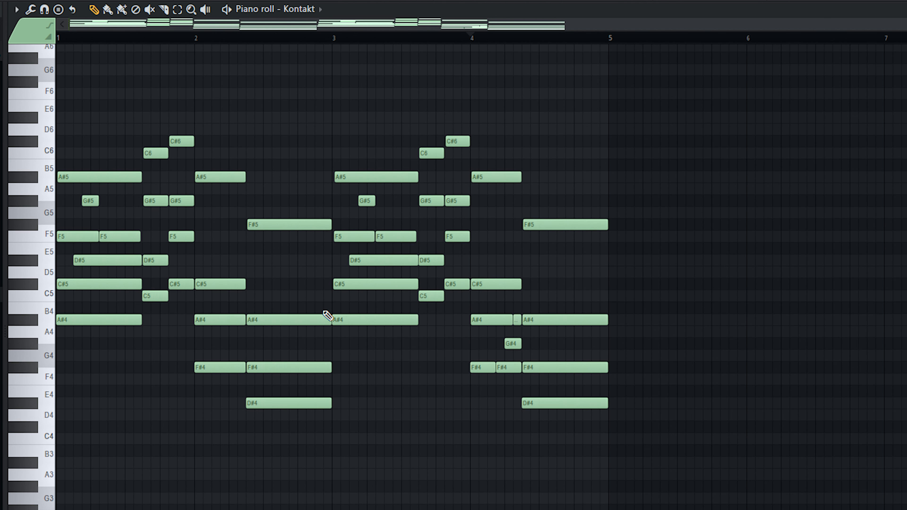
Randomize the chord notes' velocity levels slightly in bipolar mode, and audition the whole progression.
{"action": "key", "text": "alt+r"}
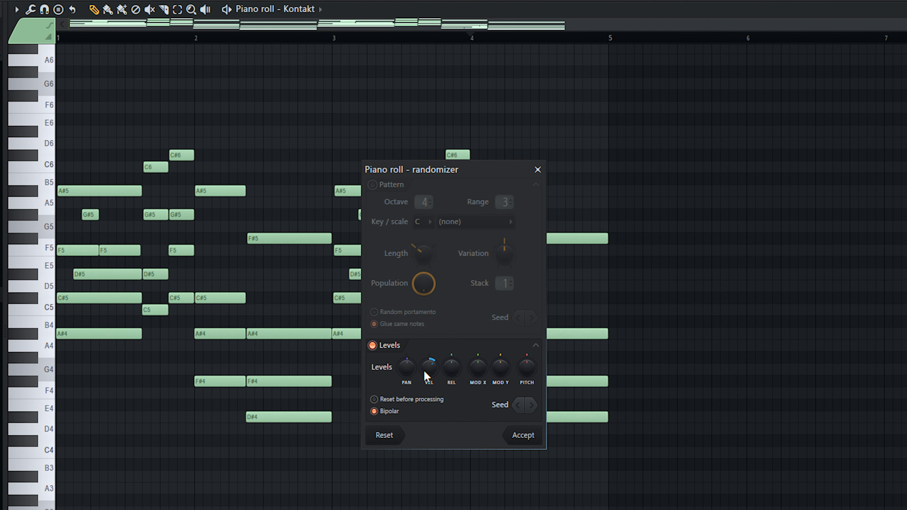
{"action": "left_click_drag", "start_coordinate": [429, 368], "coordinate": [429, 361]}
{"action": "left_click", "coordinate": [531, 434]}
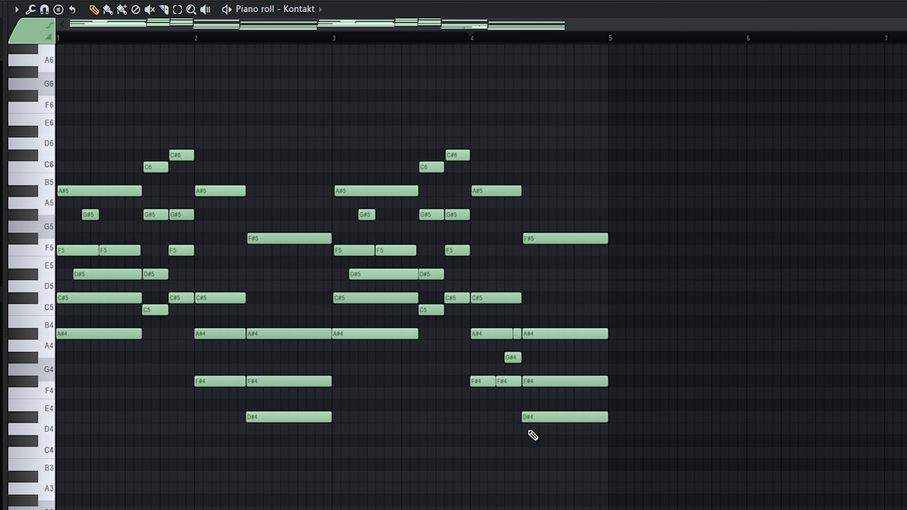
{"action": "key", "text": "ctrl+a"}
{"action": "key", "text": "space"}
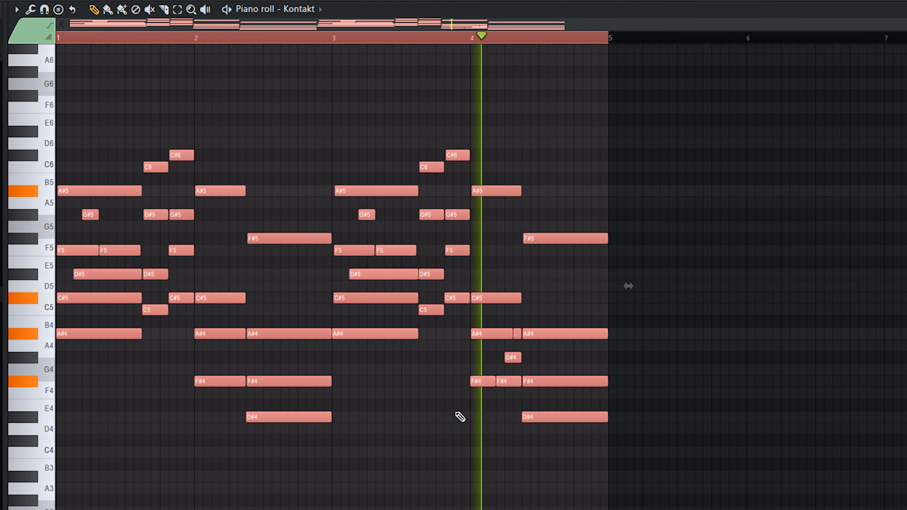
Copy the Kontakt chord notes into the Analog Lab V channel.
{"action": "left_click_drag", "start_coordinate": [93, 409], "coordinate": [116, 114]}
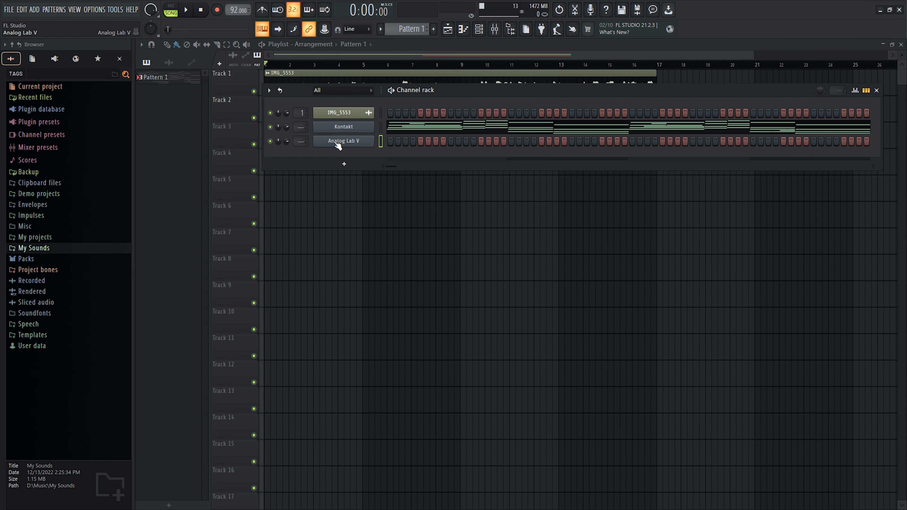
{"action": "left_click", "coordinate": [340, 143]}
{"action": "left_click_drag", "start_coordinate": [431, 150], "coordinate": [438, 113]}
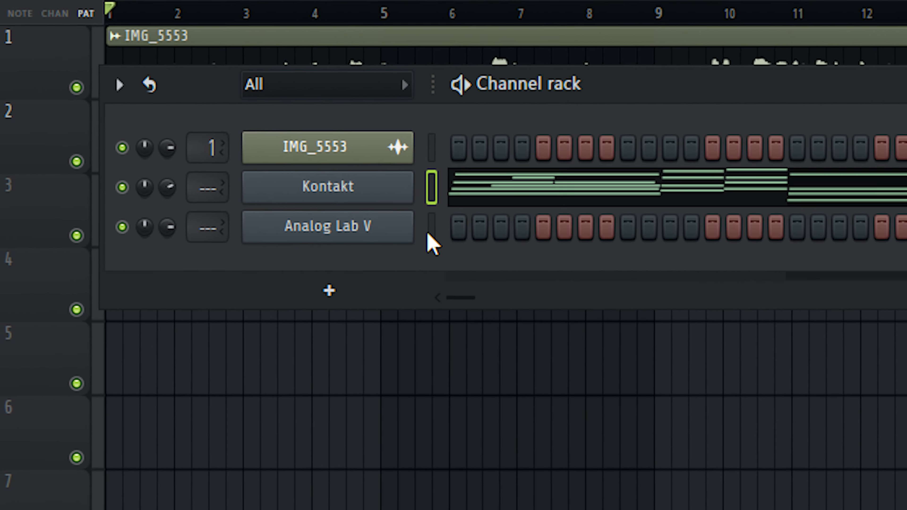
{"action": "left_click", "coordinate": [341, 145]}
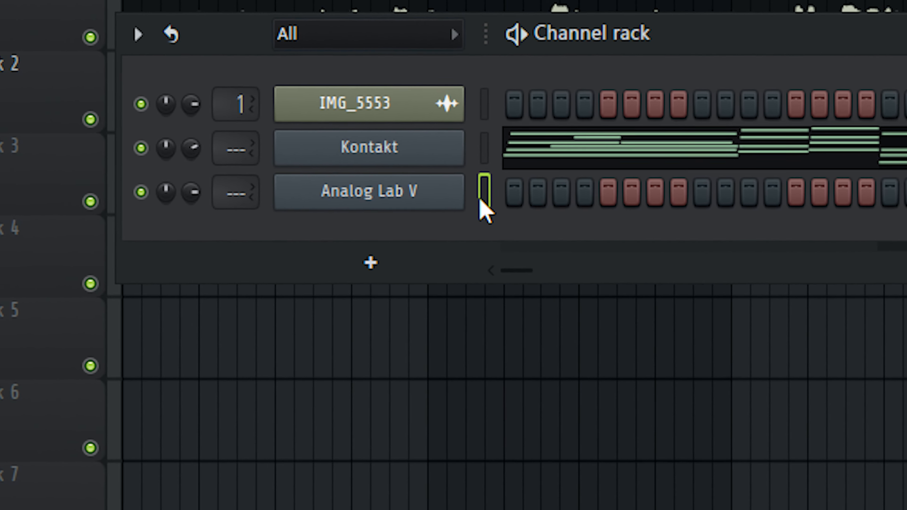
{"action": "key", "text": "ctrl+v"}
Simplify the copied chords by removing the passing G#4, G#5, D#5 and second F5 notes, and extend each opening F5 to the chord's full length.
{"action": "left_click_drag", "start_coordinate": [808, 2], "coordinate": [689, 189]}
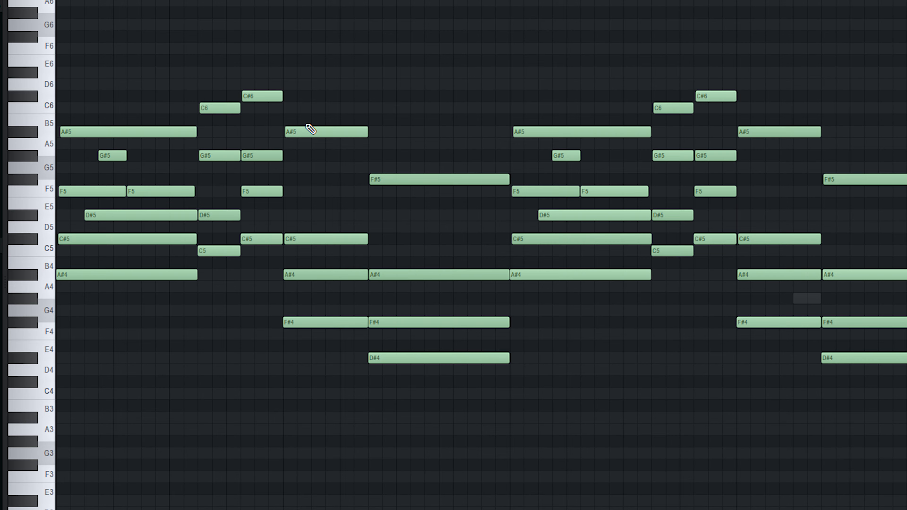
{"action": "scroll", "coordinate": [311, 129], "scroll_direction": "up", "scroll_amount": 3}
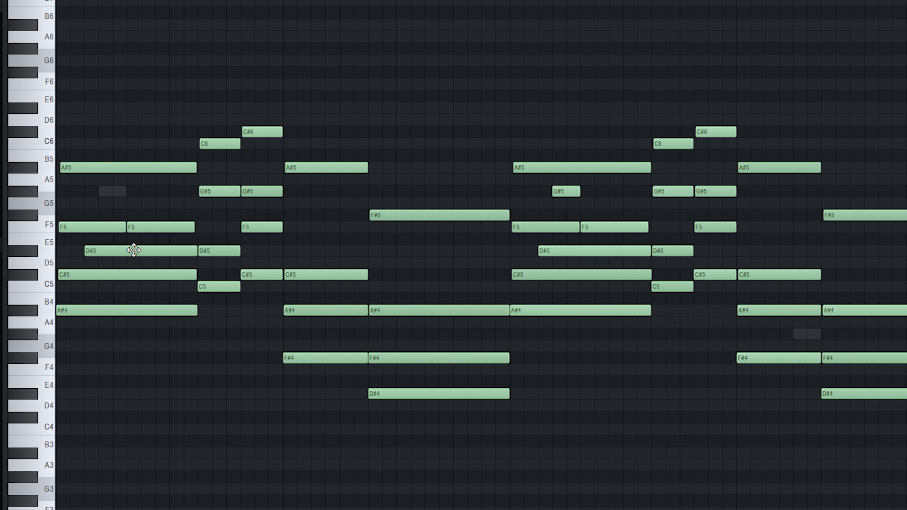
{"action": "left_click_drag", "start_coordinate": [134, 250], "coordinate": [194, 222]}
{"action": "right_click", "coordinate": [103, 253]}
{"action": "right_click", "coordinate": [162, 229]}
{"action": "right_click", "coordinate": [569, 192]}
{"action": "right_click", "coordinate": [589, 227]}
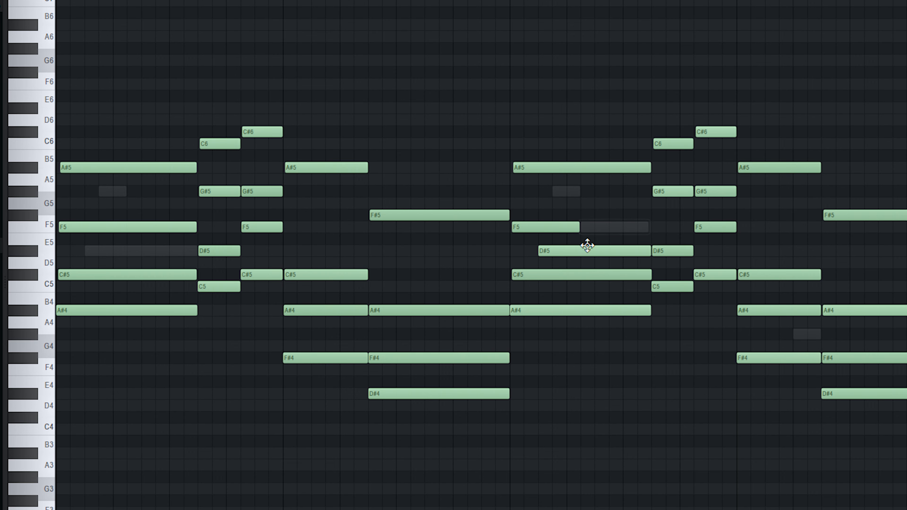
{"action": "right_click", "coordinate": [573, 251]}
{"action": "left_click_drag", "start_coordinate": [579, 227], "coordinate": [633, 236]}
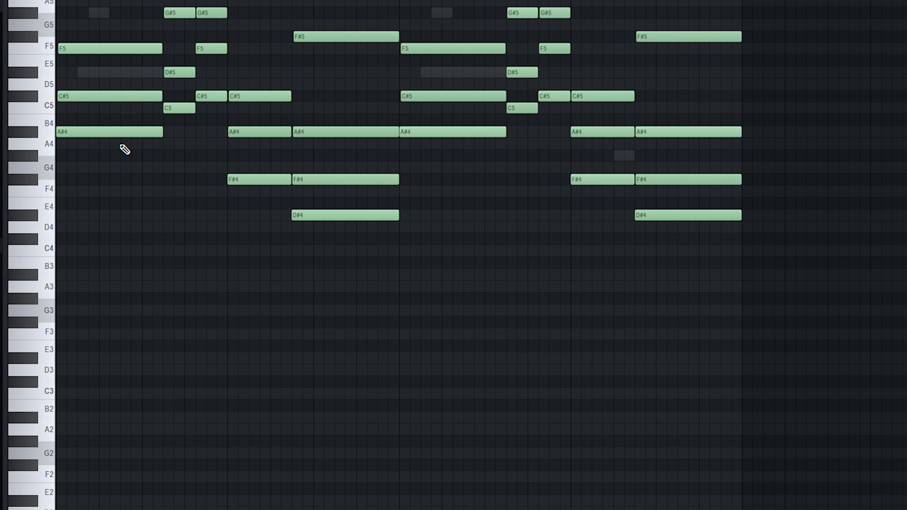
Select the lowest note of every chord, add copies one and two octaves below, and audition the result.
{"action": "left_click_drag", "start_coordinate": [121, 131], "coordinate": [123, 145]}
{"action": "left_click_drag", "start_coordinate": [176, 107], "coordinate": [178, 126]}
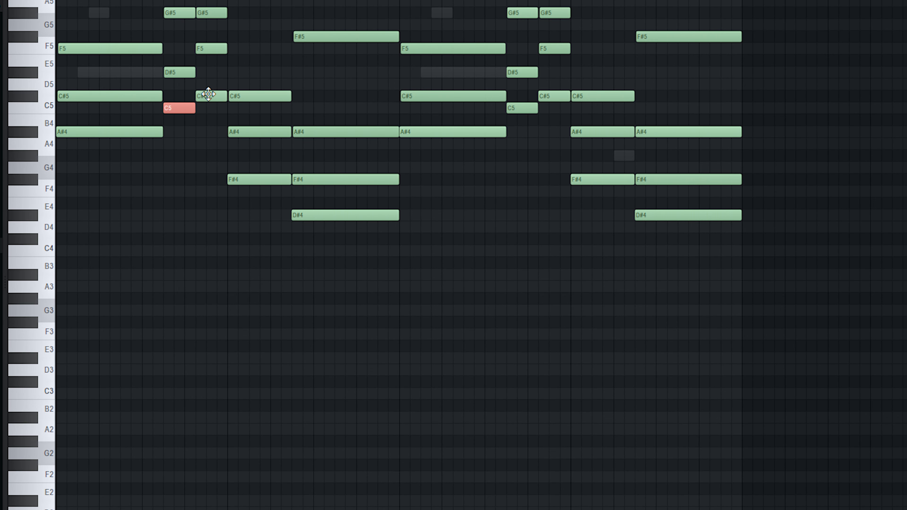
{"action": "left_click", "coordinate": [130, 134], "text": "ctrl+shift"}
{"action": "left_click", "coordinate": [238, 178], "text": "ctrl+shift"}
{"action": "left_click", "coordinate": [354, 216], "text": "ctrl+shift"}
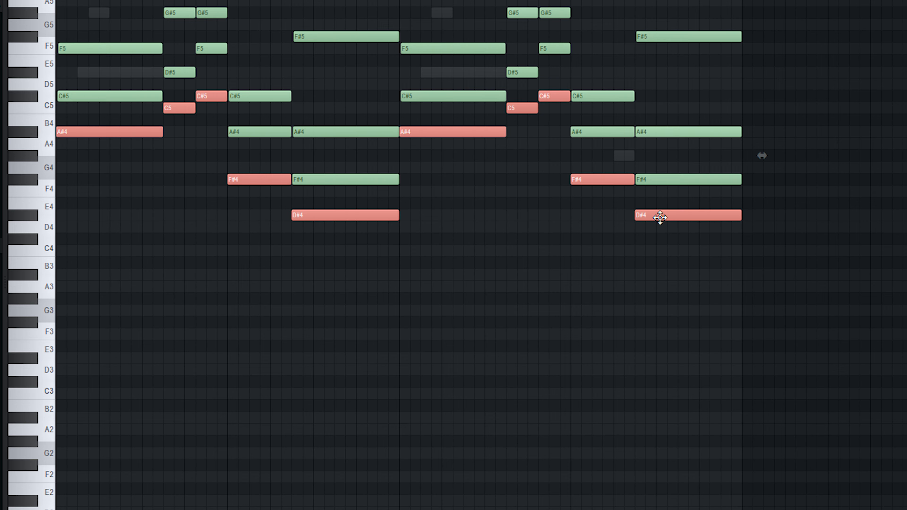
{"action": "key", "text": "ctrl+Down"}
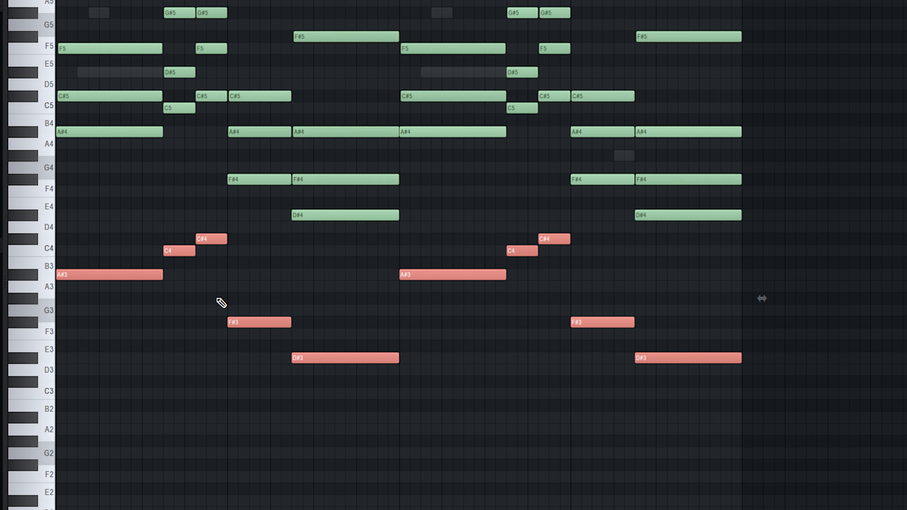
{"action": "key", "text": "ctrl+Down"}
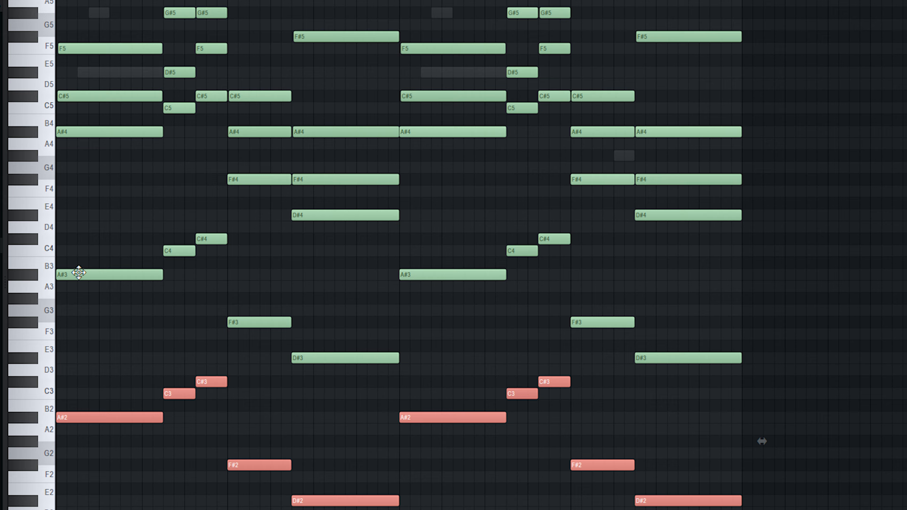
{"action": "scroll", "coordinate": [144, 282], "scroll_direction": "down", "scroll_amount": 4}
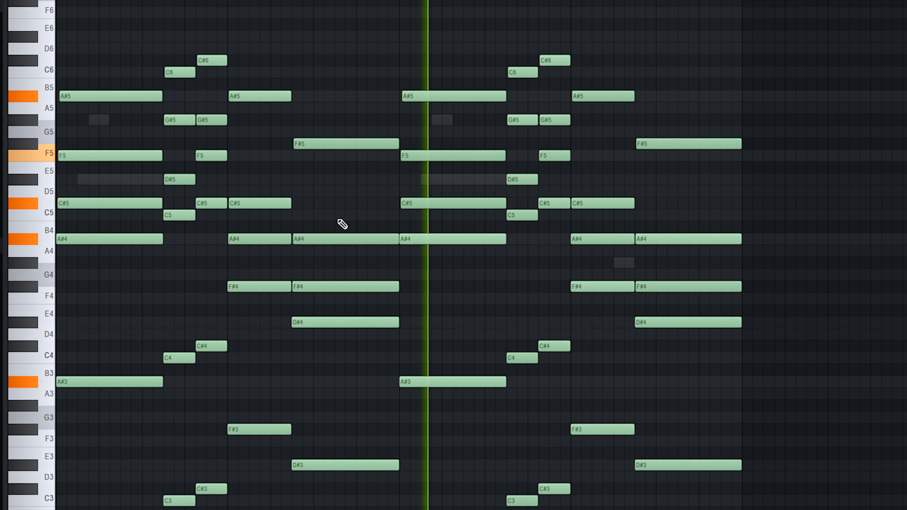
Review the octave-doubled Analog Lab V chord notes over their full pitch range during playback.
{"action": "scroll", "coordinate": [403, 222], "scroll_direction": "down", "scroll_amount": 4}
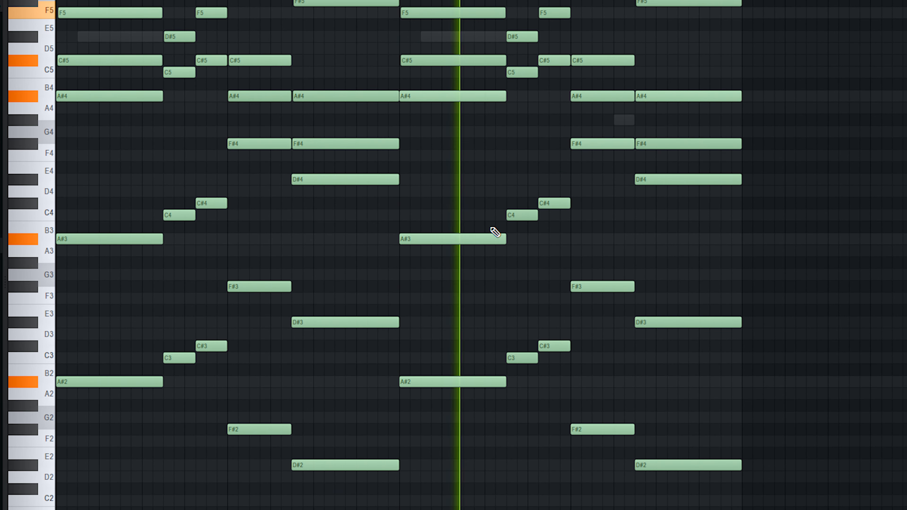
{"action": "scroll", "coordinate": [557, 229], "scroll_direction": "up", "scroll_amount": 2}
{"action": "scroll", "coordinate": [619, 233], "scroll_direction": "up", "scroll_amount": 3}
{"action": "scroll", "coordinate": [623, 237], "scroll_direction": "down", "scroll_amount": 3}
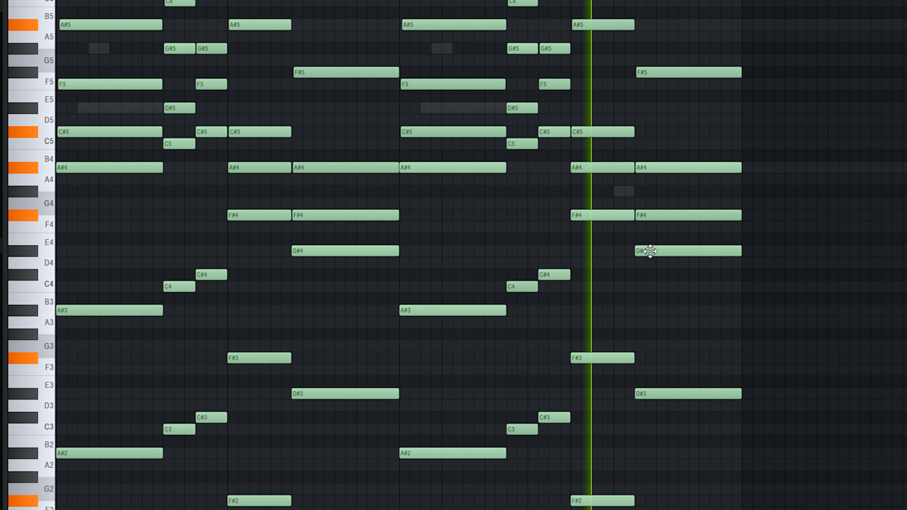
{"action": "scroll", "coordinate": [679, 263], "scroll_direction": "down", "scroll_amount": 2}
{"action": "scroll", "coordinate": [718, 277], "scroll_direction": "up", "scroll_amount": 2}
{"action": "scroll", "coordinate": [721, 277], "scroll_direction": "down", "scroll_amount": 3}
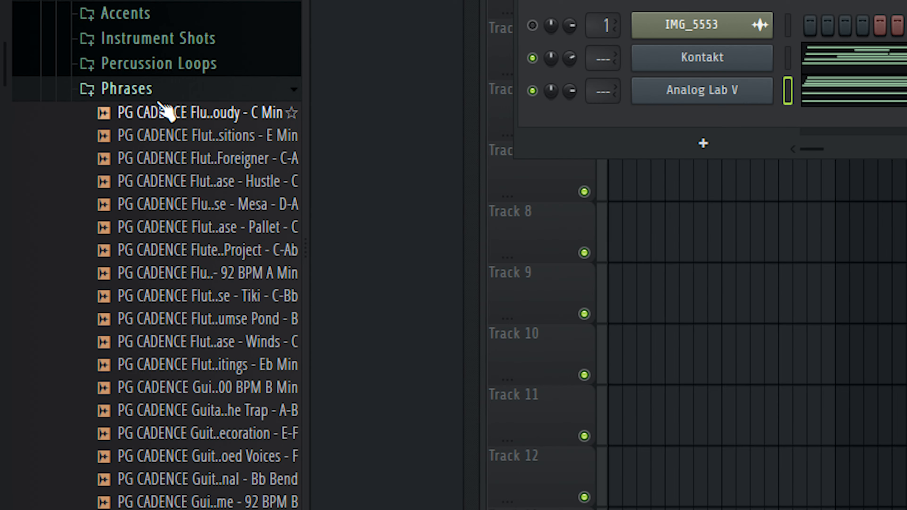
Place the CADENCE vocal phrases Clouded Vision and Moonlight on Track 3, starting at bars 1 and 5.
{"action": "scroll", "coordinate": [159, 103], "scroll_direction": "up", "scroll_amount": 1}
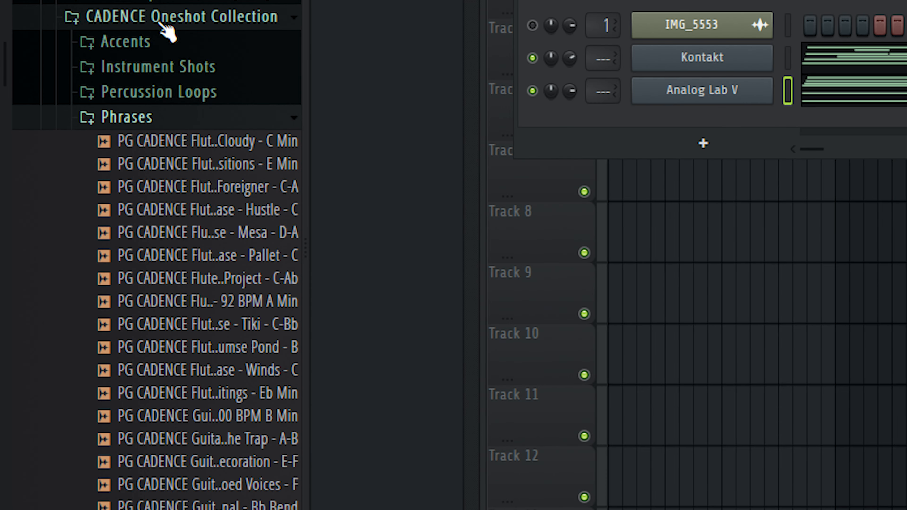
{"action": "scroll", "coordinate": [168, 145], "scroll_direction": "down", "scroll_amount": 2}
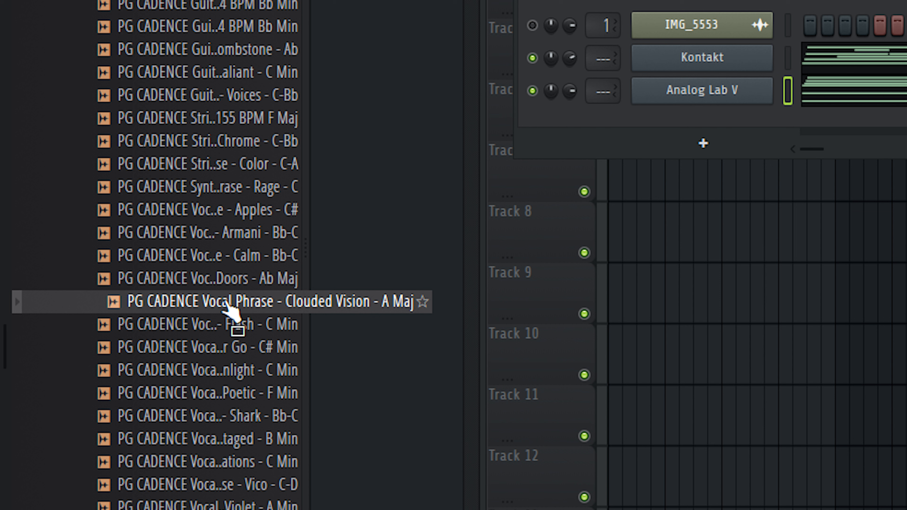
{"action": "left_click_drag", "start_coordinate": [227, 302], "coordinate": [578, 310]}
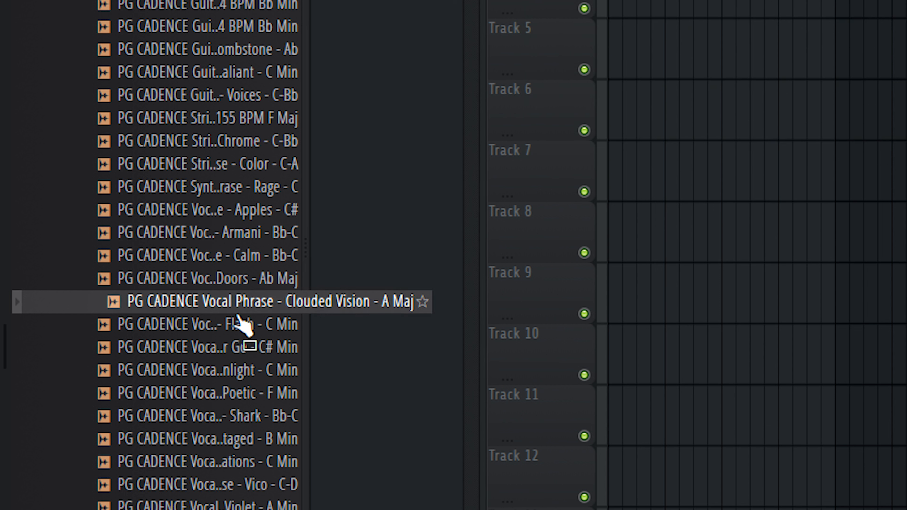
{"action": "left_click_drag", "start_coordinate": [221, 302], "coordinate": [628, 1]}
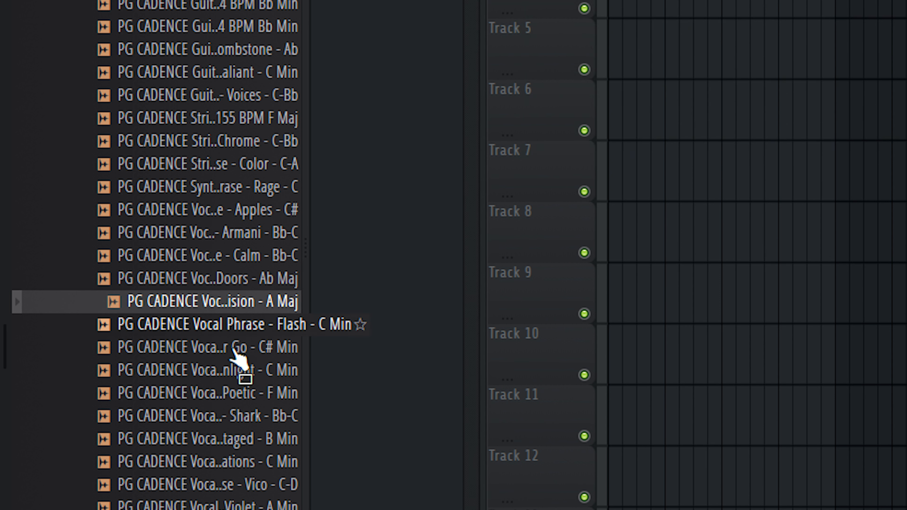
{"action": "left_click", "coordinate": [250, 373]}
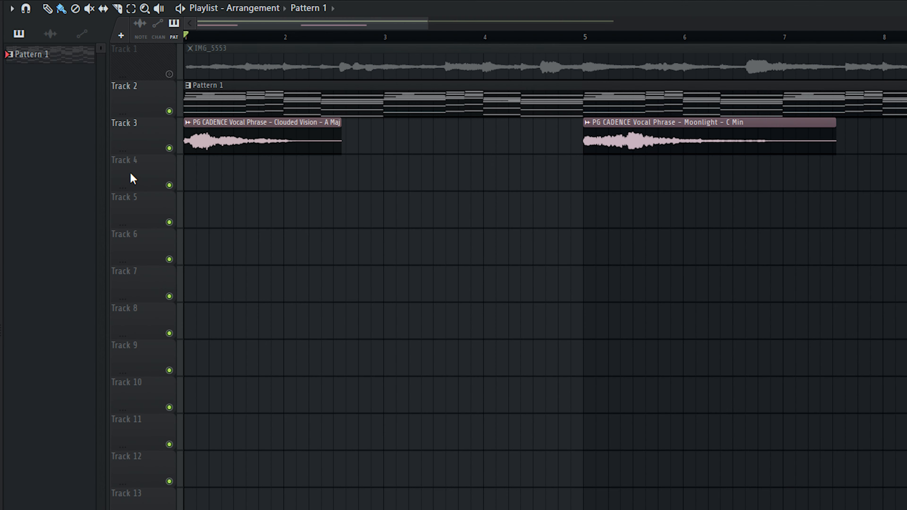
Set the Clouded Vision vocal clip's time-stretching mode to Stretch and adjust its stretch pitch.
{"action": "scroll", "coordinate": [132, 172], "scroll_direction": "up", "scroll_amount": 3}
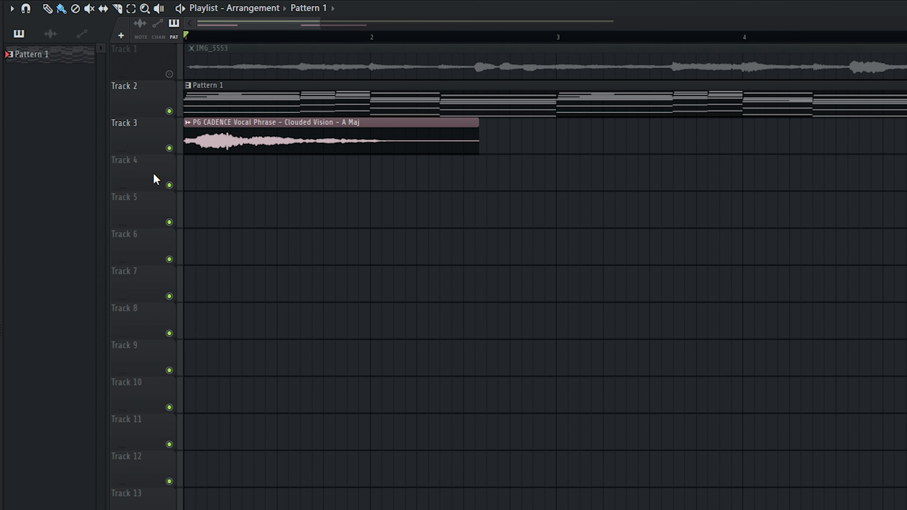
{"action": "double_click", "coordinate": [226, 131]}
{"action": "left_click_drag", "start_coordinate": [370, 245], "coordinate": [370, 240]}
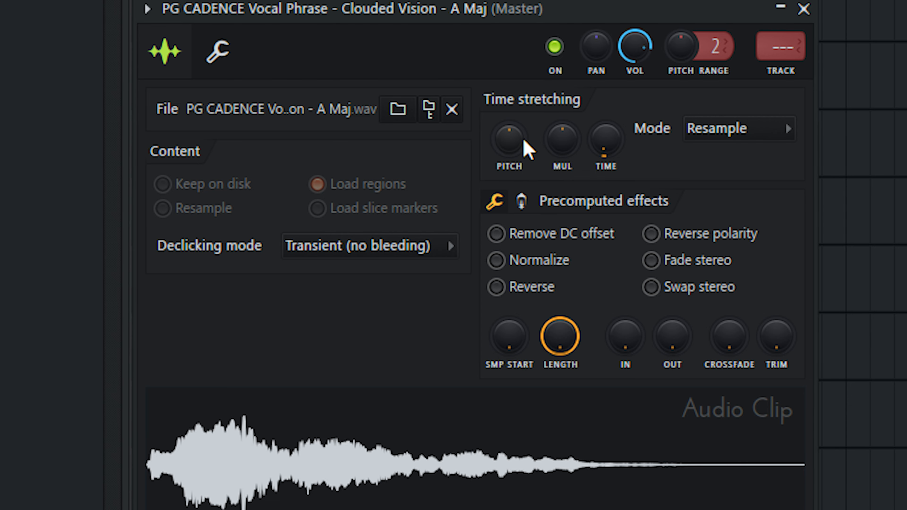
{"action": "left_click", "coordinate": [753, 134]}
{"action": "left_click", "coordinate": [708, 197]}
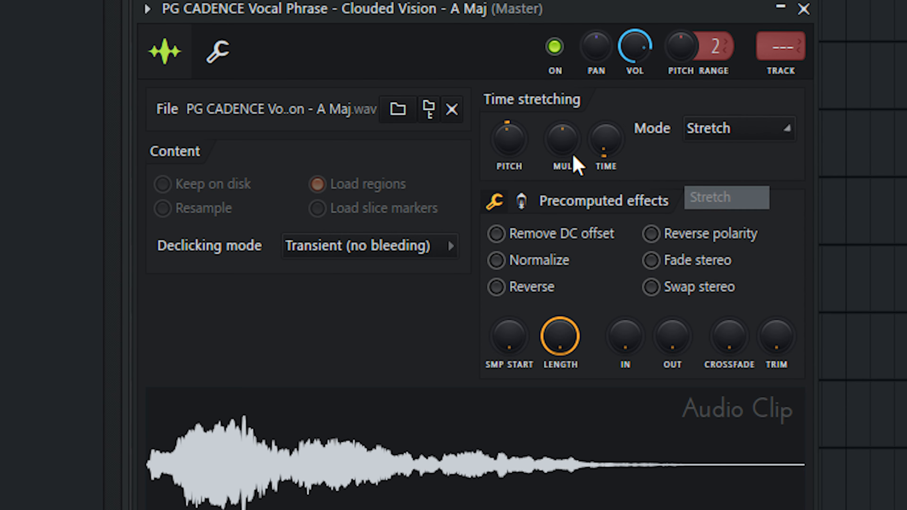
{"action": "left_click_drag", "start_coordinate": [509, 138], "coordinate": [508, 150]}
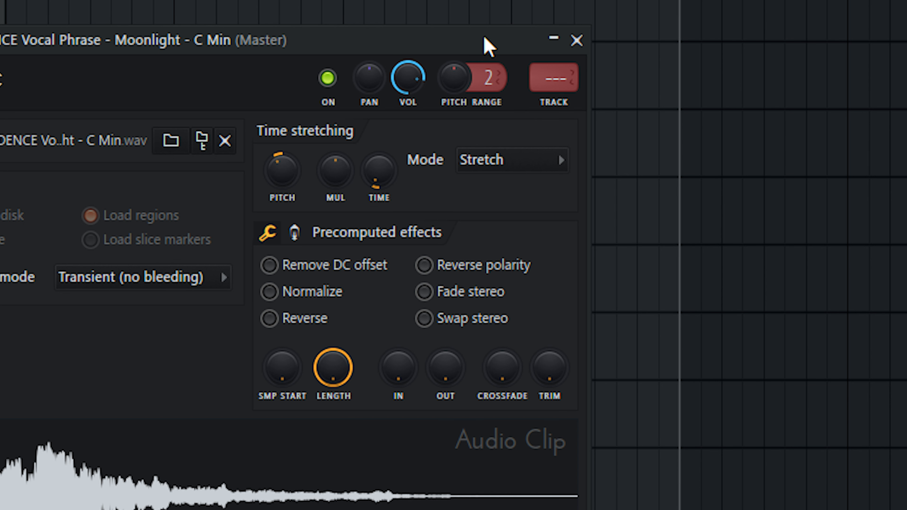
Increase the pitch range of the Moonlight vocal phrase channel and raise its channel pitch.
{"action": "scroll", "coordinate": [480, 78], "scroll_direction": "up", "scroll_amount": 4}
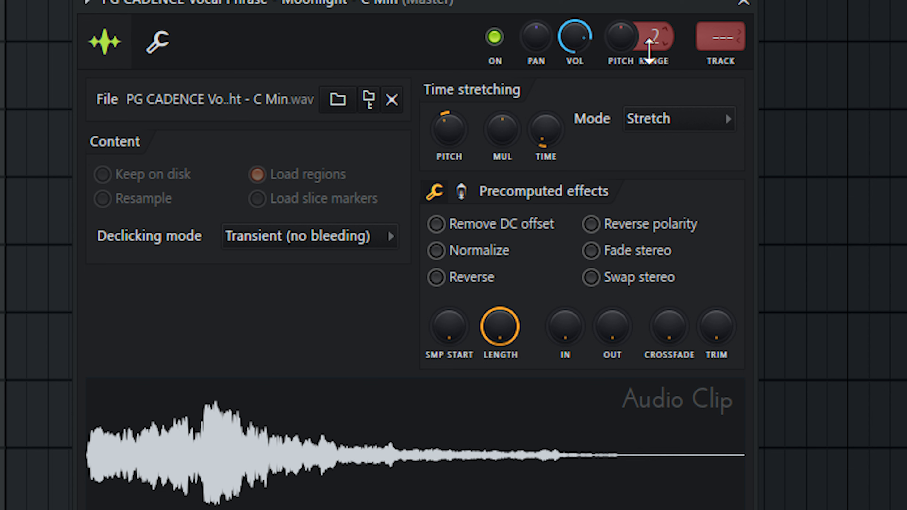
{"action": "scroll", "coordinate": [654, 37], "scroll_direction": "up", "scroll_amount": 6}
{"action": "left_click_drag", "start_coordinate": [620, 31], "coordinate": [618, 23]}
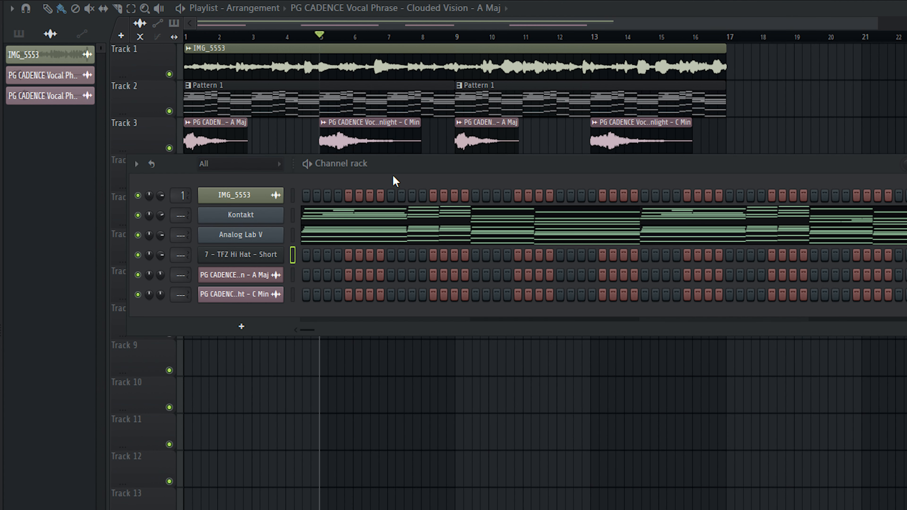
Open the TFZ Hi Hat - Short channel's note editor and place four spaced C5 hits in the first half of bar 1.
{"action": "right_click", "coordinate": [255, 261]}
{"action": "left_click", "coordinate": [314, 253]}
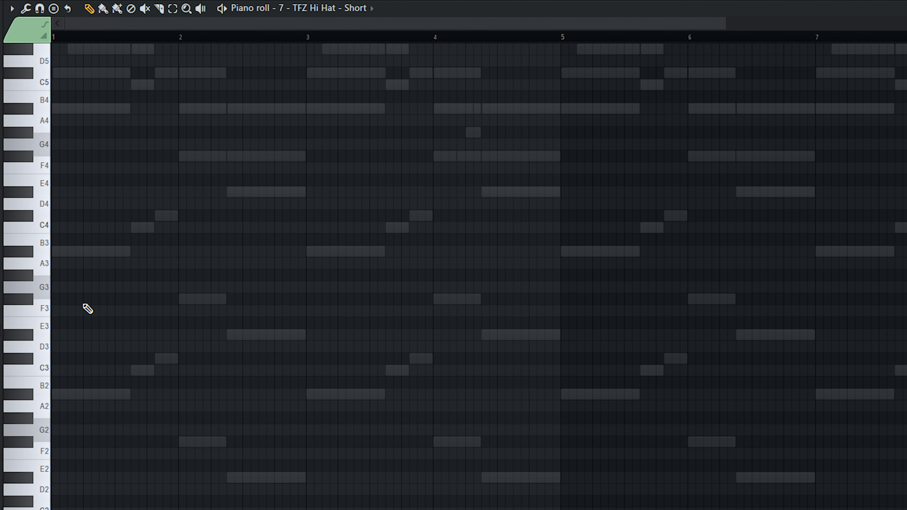
{"action": "scroll", "coordinate": [111, 270], "scroll_direction": "up", "scroll_amount": 3}
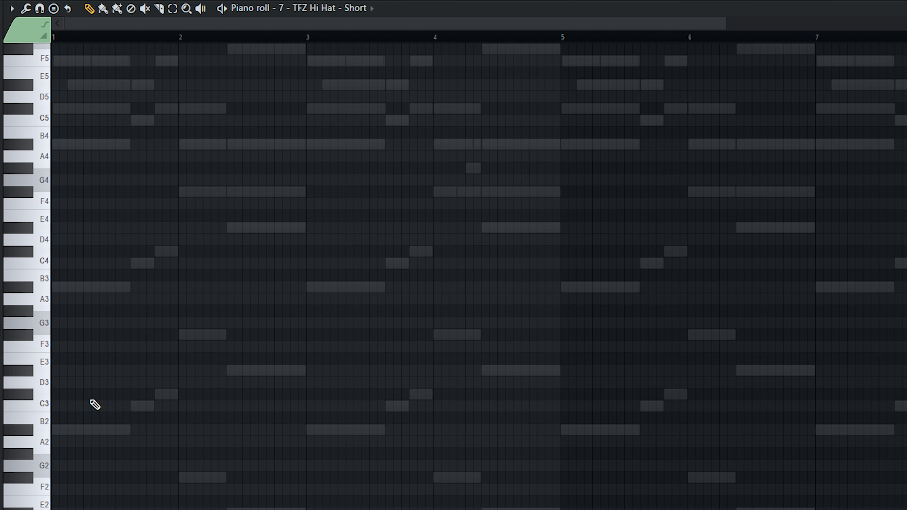
{"action": "scroll", "coordinate": [62, 303], "scroll_direction": "down", "scroll_amount": 2}
{"action": "scroll", "coordinate": [61, 243], "scroll_direction": "up", "scroll_amount": 1}
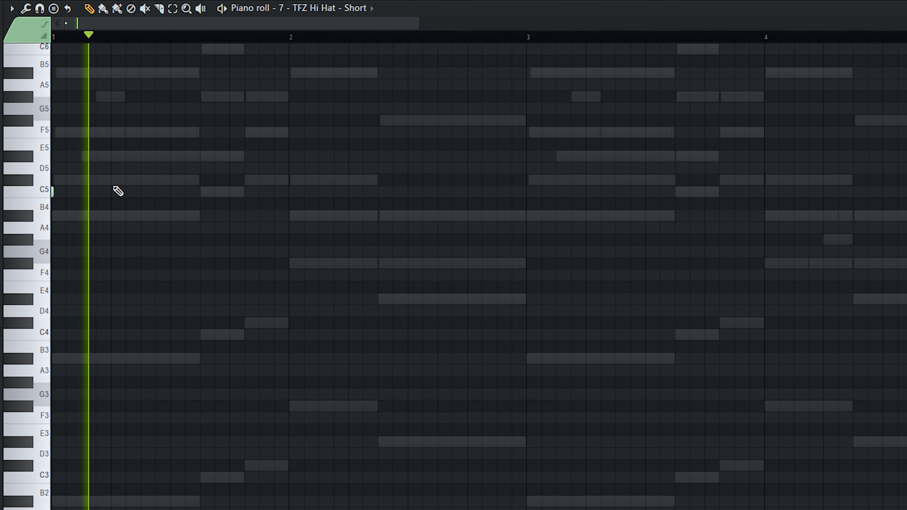
{"action": "left_click", "coordinate": [97, 187]}
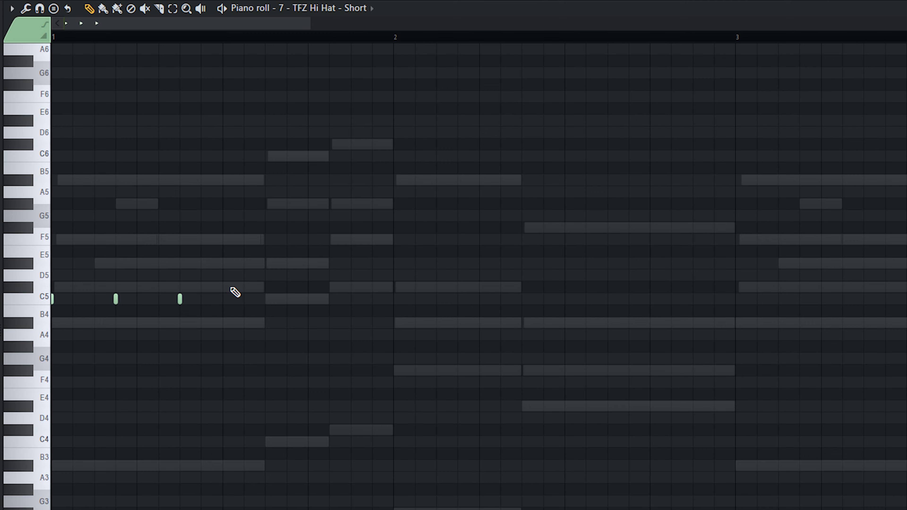
{"action": "left_click", "coordinate": [222, 300]}
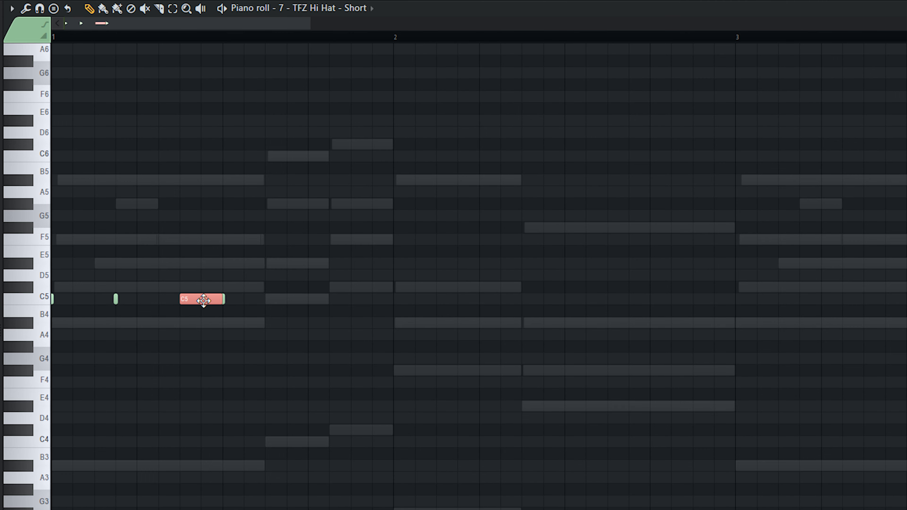
Chop the lengthened third C5 hat note into eight short hits with the chopper and audition the roll.
{"action": "key", "text": "alt+u"}
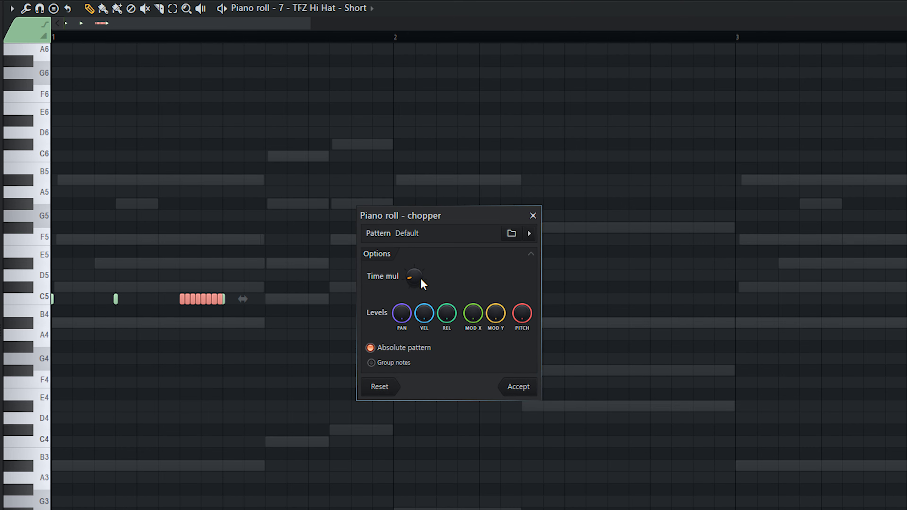
{"action": "left_click", "coordinate": [507, 389]}
{"action": "scroll", "coordinate": [167, 335], "scroll_direction": "up", "scroll_amount": 5}
{"action": "key", "text": "space"}
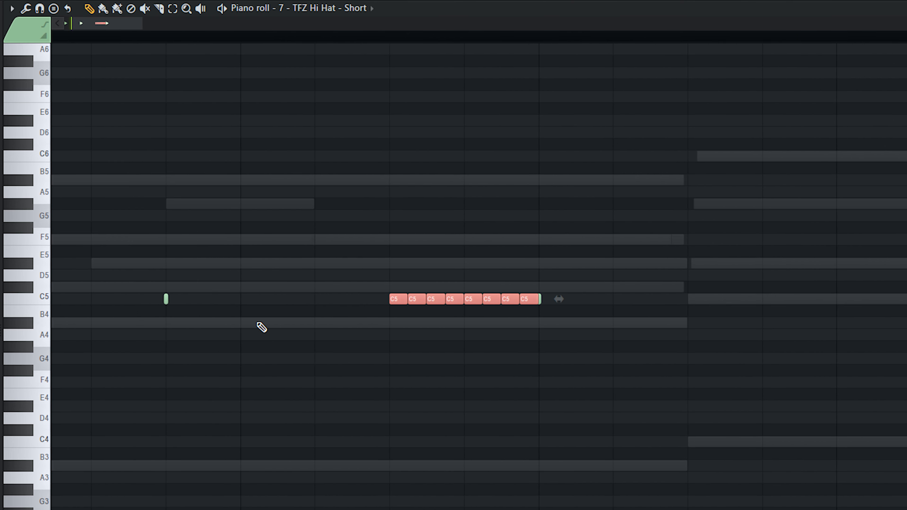
Ramp the velocities of the chopped hat roll from low to high and audition the pattern.
{"action": "scroll", "coordinate": [259, 323], "scroll_direction": "down", "scroll_amount": 4}
{"action": "key", "text": "space"}
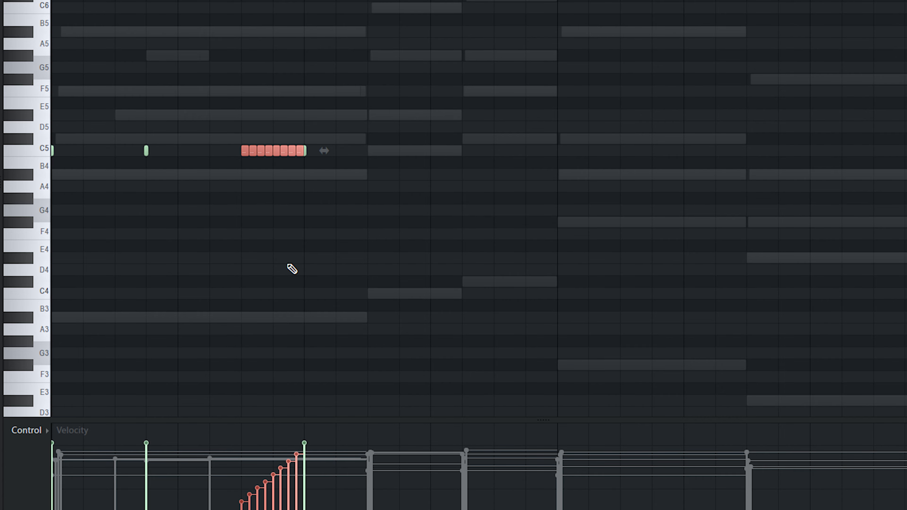
{"action": "key", "text": "ctrl+d"}
{"action": "key", "text": "space"}
{"action": "scroll", "coordinate": [272, 232], "scroll_direction": "down", "scroll_amount": 2}
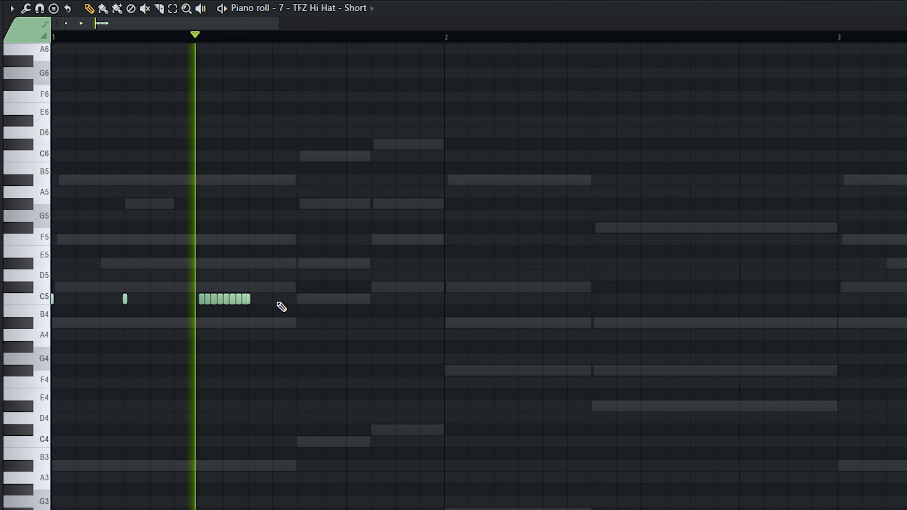
{"action": "key", "text": "space"}
{"action": "key", "text": "space"}
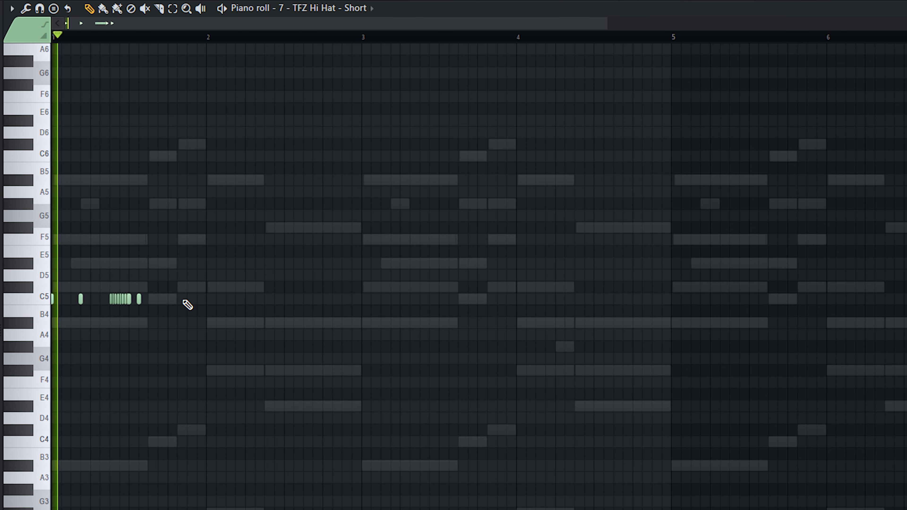
Add three evenly spaced C5 hi-hat hits in the last beat and a half of bar 1.
{"action": "left_click", "coordinate": [176, 301]}
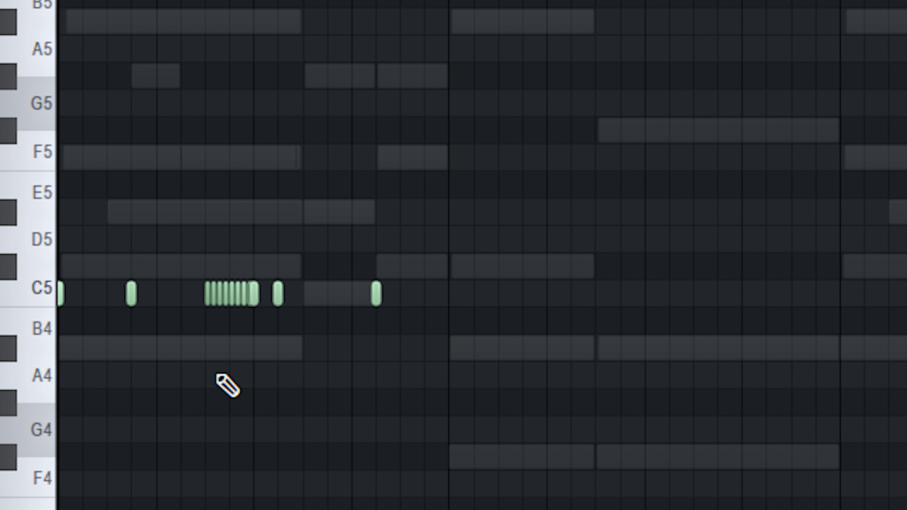
{"action": "scroll", "coordinate": [160, 313], "scroll_direction": "up", "scroll_amount": 3}
{"action": "left_click", "coordinate": [514, 294]}
{"action": "left_click", "coordinate": [569, 294]}
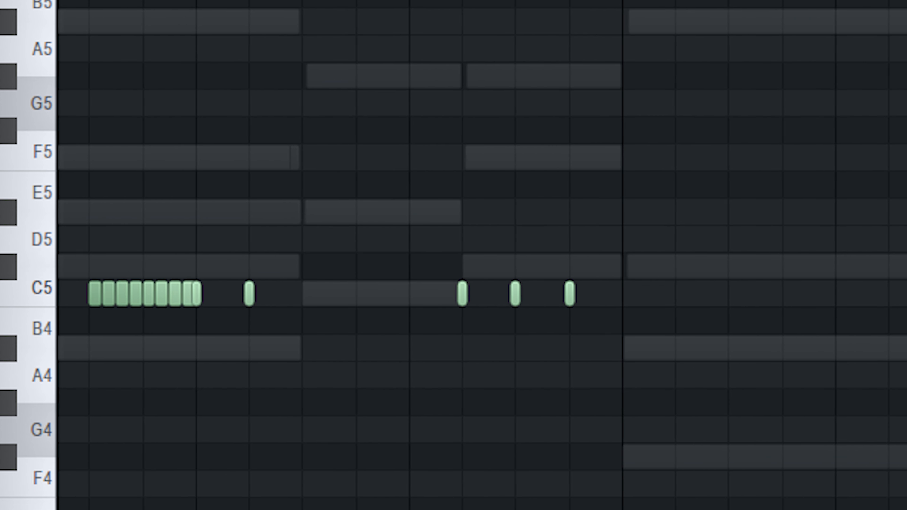
Set the snap to 1/4 step and add two C5 hits that form a fast three-hit burst near bar 1's end.
{"action": "left_click", "coordinate": [86, 18]}
{"action": "left_click", "coordinate": [130, 221]}
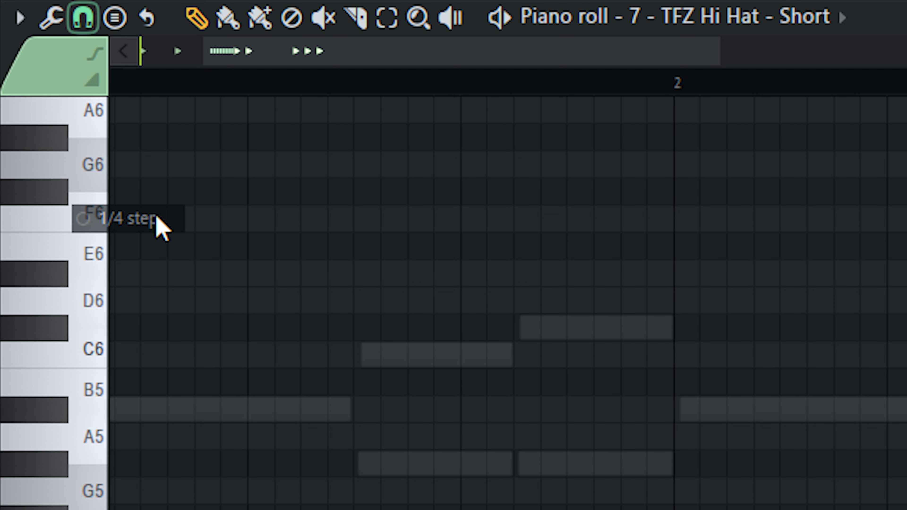
{"action": "scroll", "coordinate": [374, 198], "scroll_direction": "up", "scroll_amount": 4}
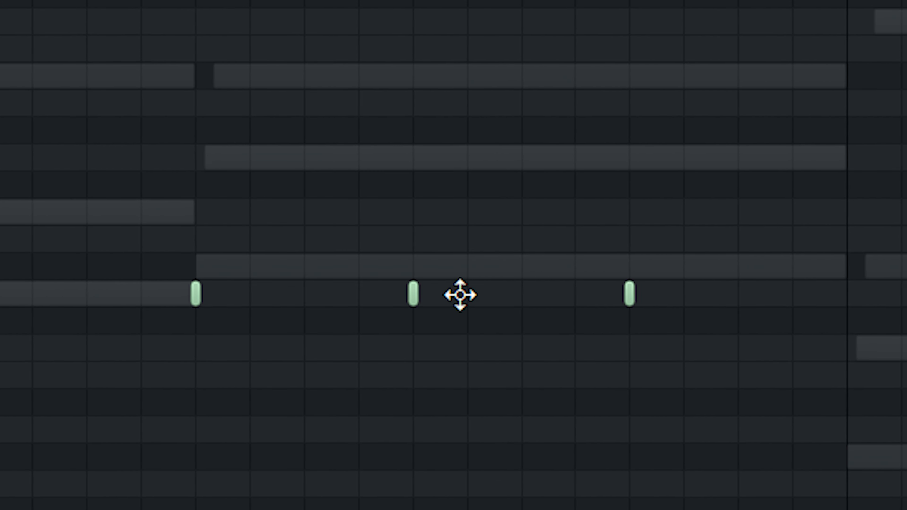
{"action": "left_click", "coordinate": [478, 295]}
{"action": "left_click", "coordinate": [532, 300]}
Place C5 hi-hat hits at the start of bar 2 and three steps after it, and audition the pattern.
{"action": "scroll", "coordinate": [522, 358], "scroll_direction": "down", "scroll_amount": 4}
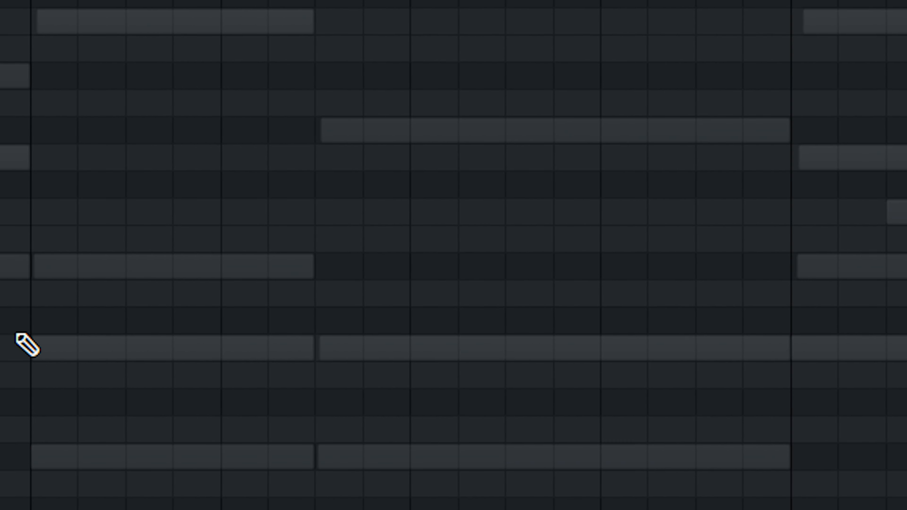
{"action": "left_click", "coordinate": [26, 291]}
{"action": "left_click", "coordinate": [177, 295]}
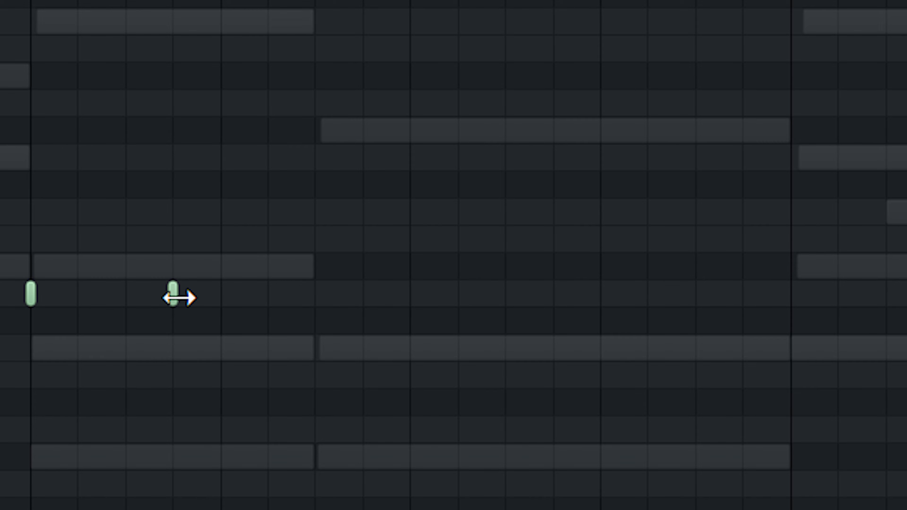
{"action": "key", "text": "space"}
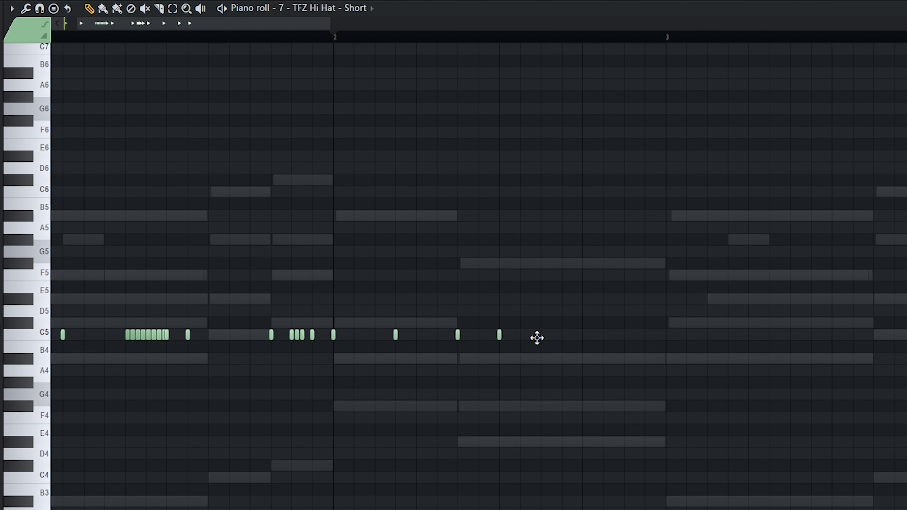
Continue the hi-hat line through the second half of bar 2 with spaced C5 hits and another fast three-hit burst.
{"action": "left_click", "coordinate": [562, 334]}
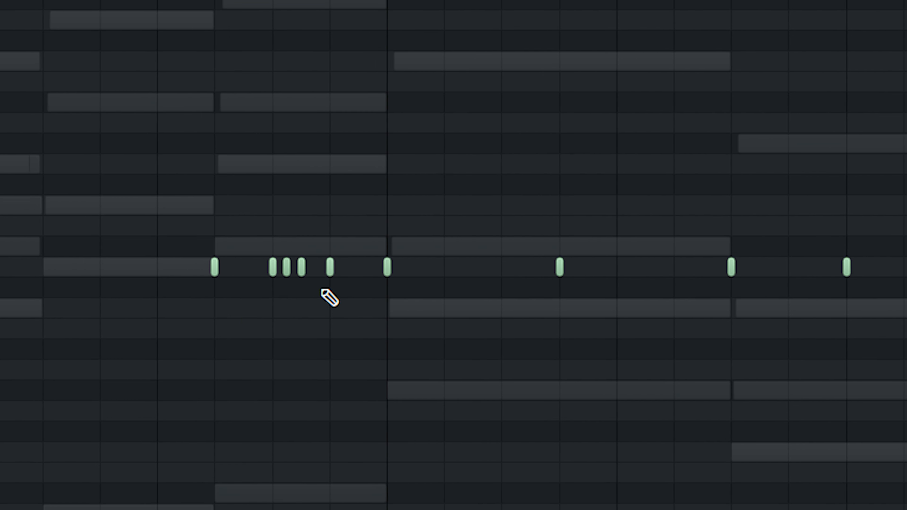
{"action": "left_click_drag", "start_coordinate": [313, 295], "coordinate": [605, 261]}
{"action": "left_click", "coordinate": [717, 272]}
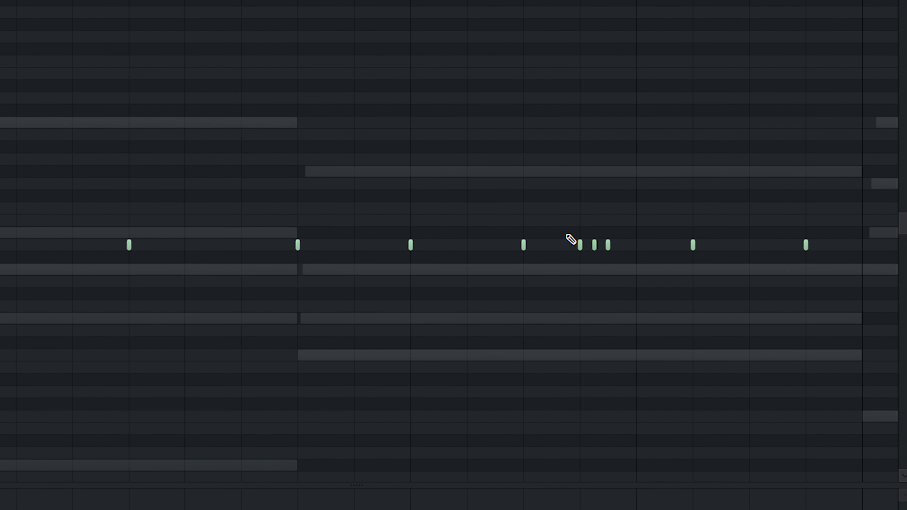
Change the snap resolution and fill the gap before bar 2's fast burst with evenly spaced C5 hits.
{"action": "mouse_move", "coordinate": [448, 229]}
{"action": "left_mouse_down"}
{"action": "mouse_move", "coordinate": [520, 323]}
{"action": "mouse_move", "coordinate": [510, 291]}
{"action": "left_mouse_up"}
{"action": "left_click", "coordinate": [57, 11]}
{"action": "left_click", "coordinate": [78, 175]}
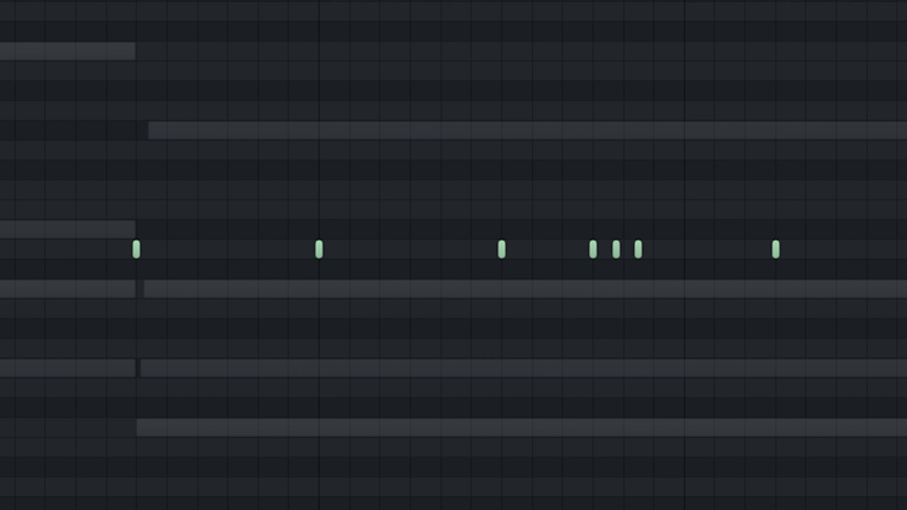
{"action": "left_click", "coordinate": [380, 263]}
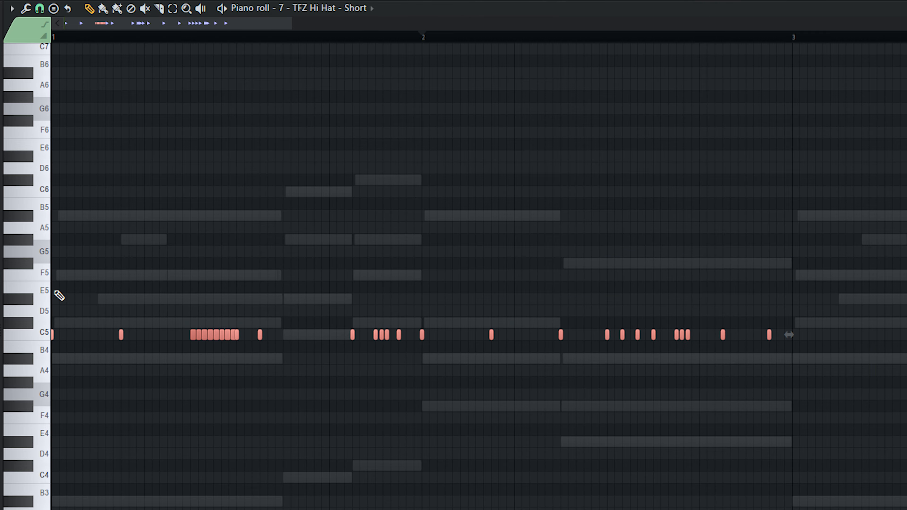
Duplicate the hi-hat pattern and lower the velocities of individual C5 hits inside the two four-hit bursts in bar 8.
{"action": "key", "text": "ctrl+b"}
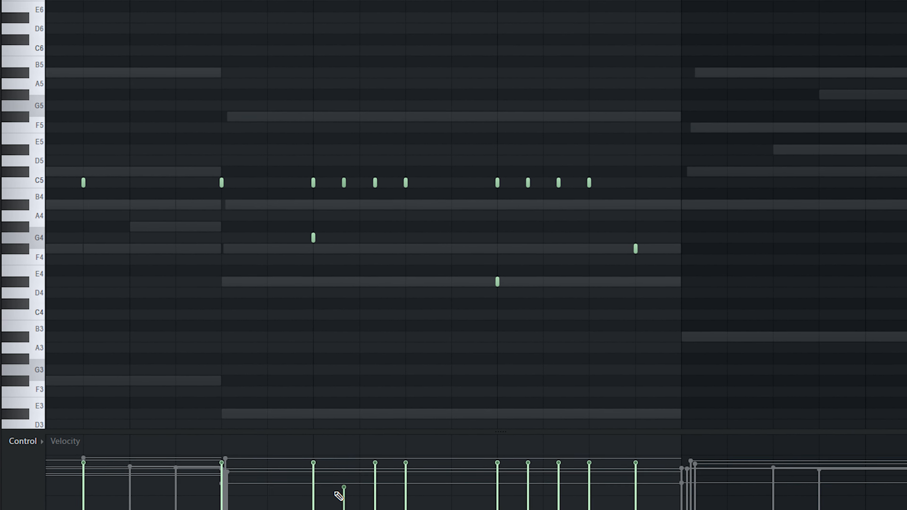
{"action": "left_click", "coordinate": [377, 479]}
{"action": "left_click", "coordinate": [534, 490]}
{"action": "left_click", "coordinate": [564, 474]}
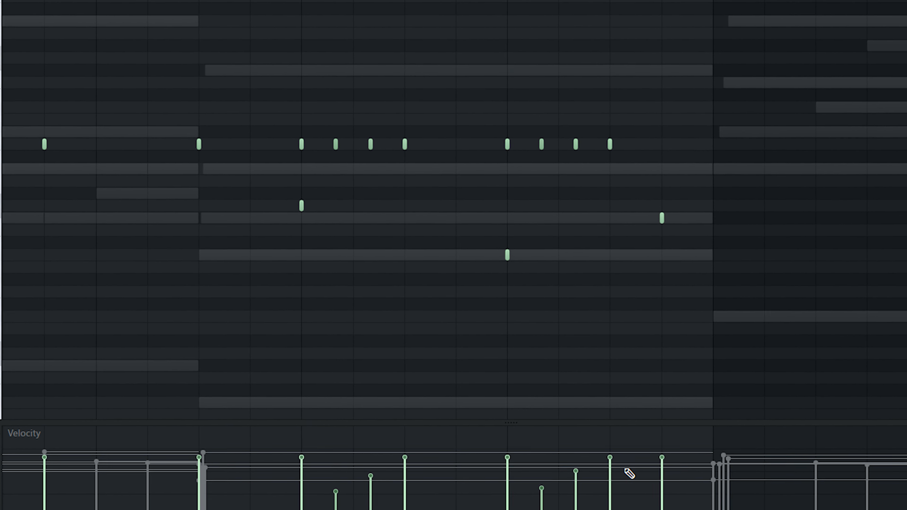
{"action": "left_click", "coordinate": [598, 486]}
Rework the hi-hats at bar 8's end, stretching the last C5 hit and chopping it into a roll of eight short notes.
{"action": "left_click_drag", "start_coordinate": [682, 408], "coordinate": [582, 307]}
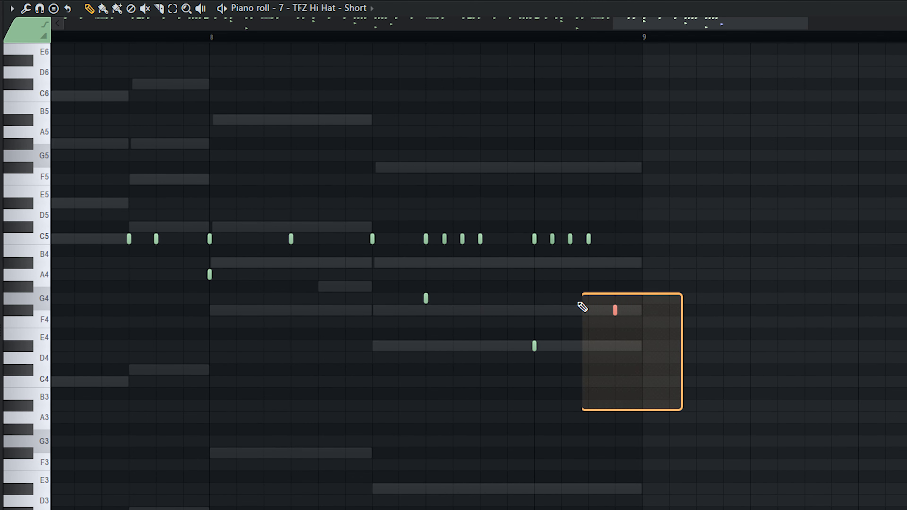
{"action": "left_click_drag", "start_coordinate": [702, 419], "coordinate": [516, 211]}
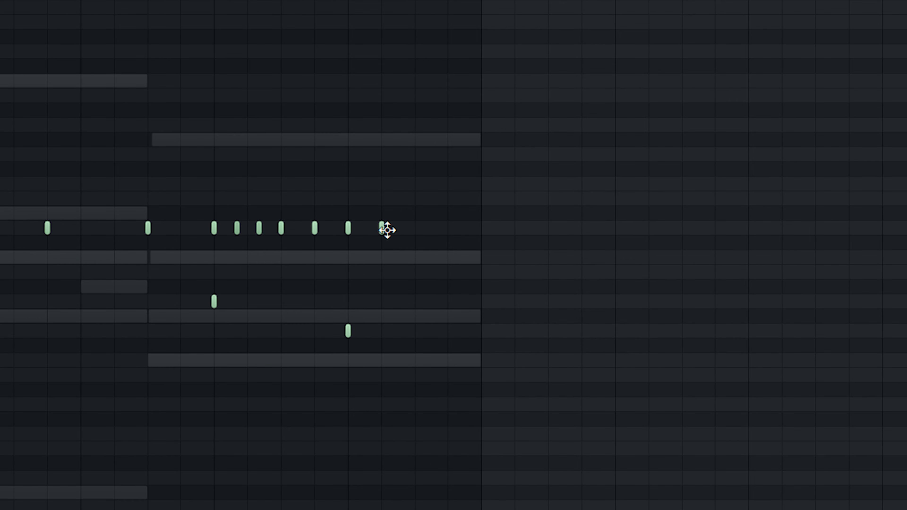
{"action": "left_click_drag", "start_coordinate": [384, 229], "coordinate": [457, 225]}
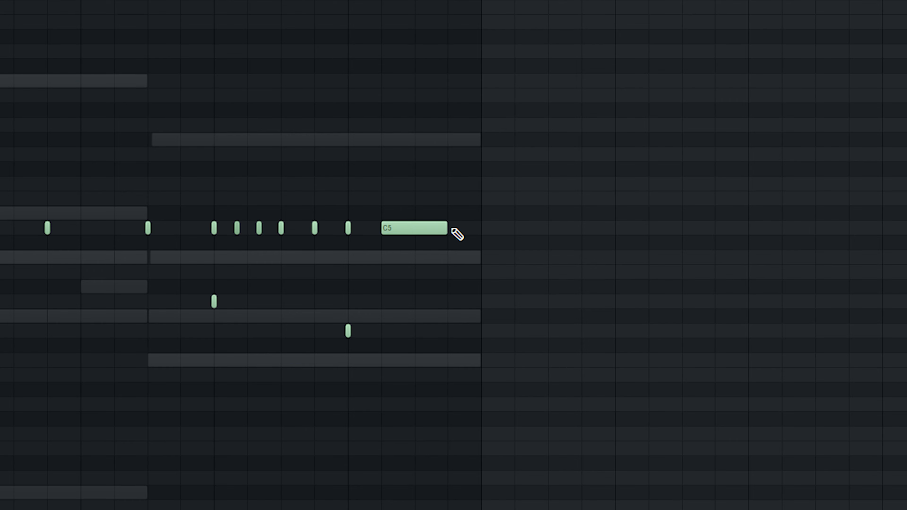
{"action": "left_click", "coordinate": [426, 230], "text": "ctrl"}
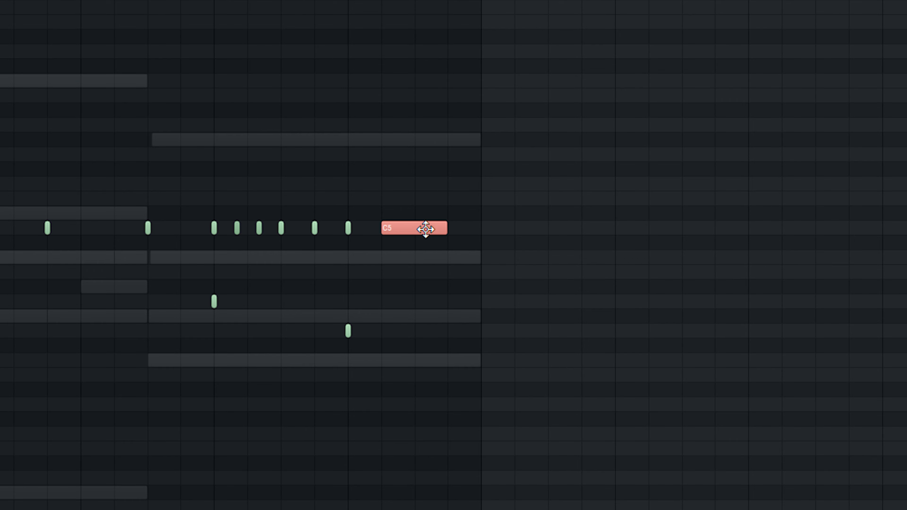
{"action": "key", "text": "alt+u"}
{"action": "left_click", "coordinate": [342, 410]}
{"action": "scroll", "coordinate": [424, 332], "scroll_direction": "up", "scroll_amount": 3}
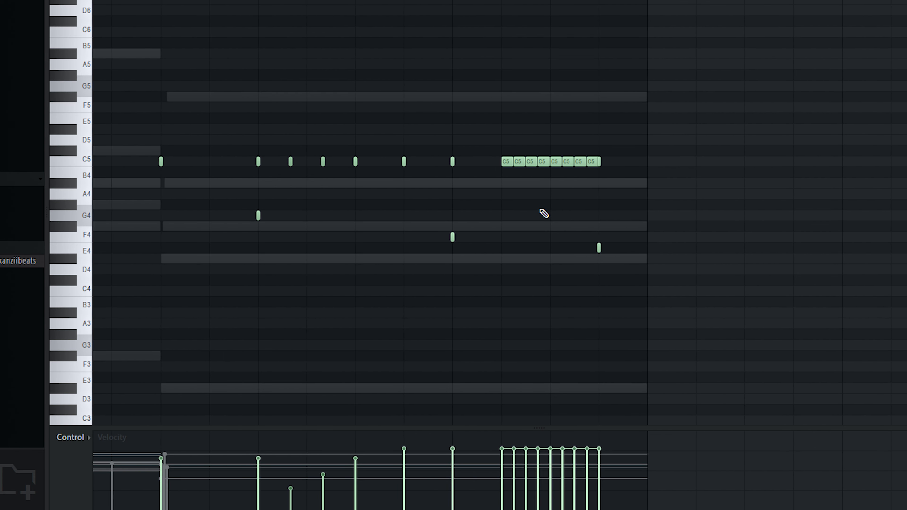
Select the chopped C5 roll, ramp its velocities steadily downward, and audition the hi-hat pattern.
{"action": "scroll", "coordinate": [541, 212], "scroll_direction": "up", "scroll_amount": 1}
{"action": "left_click_drag", "start_coordinate": [479, 146], "coordinate": [597, 180]}
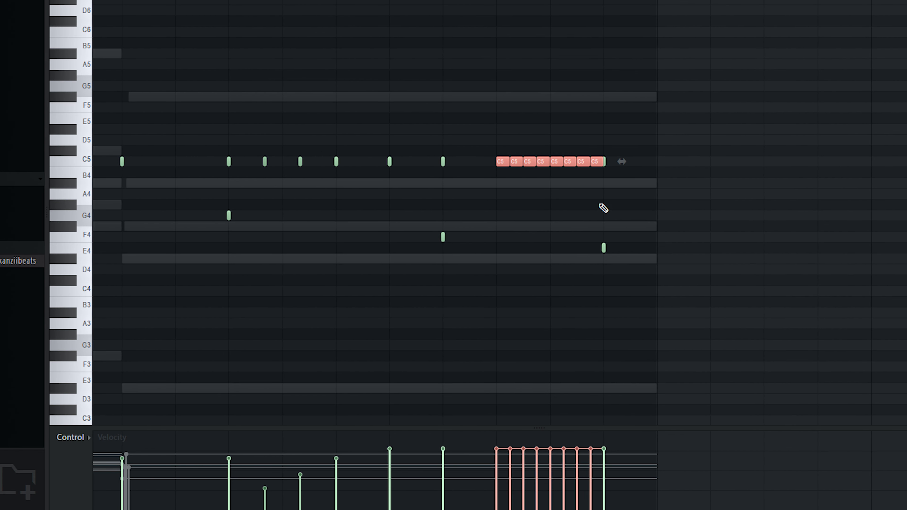
{"action": "left_click_drag", "start_coordinate": [503, 454], "coordinate": [588, 504]}
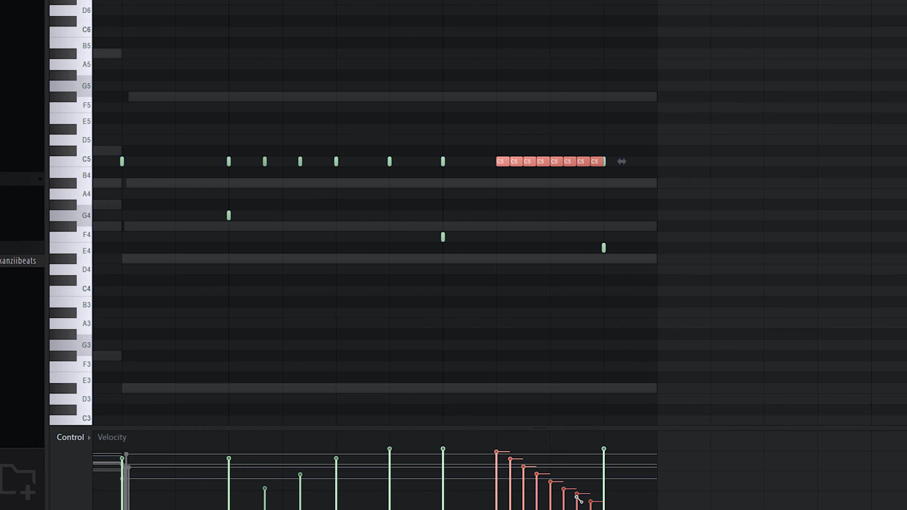
{"action": "scroll", "coordinate": [551, 348], "scroll_direction": "down", "scroll_amount": 3}
{"action": "key", "text": "space"}
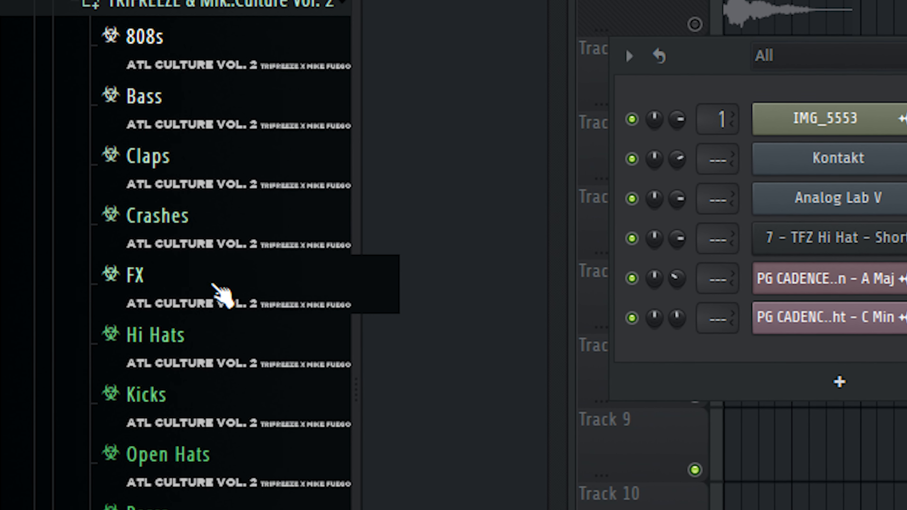
Add Clap [Vanilla] and Snare [Ditch] from the ATL Culture Vol. 2 kit as new channels below the hi-hat.
{"action": "left_click", "coordinate": [153, 158]}
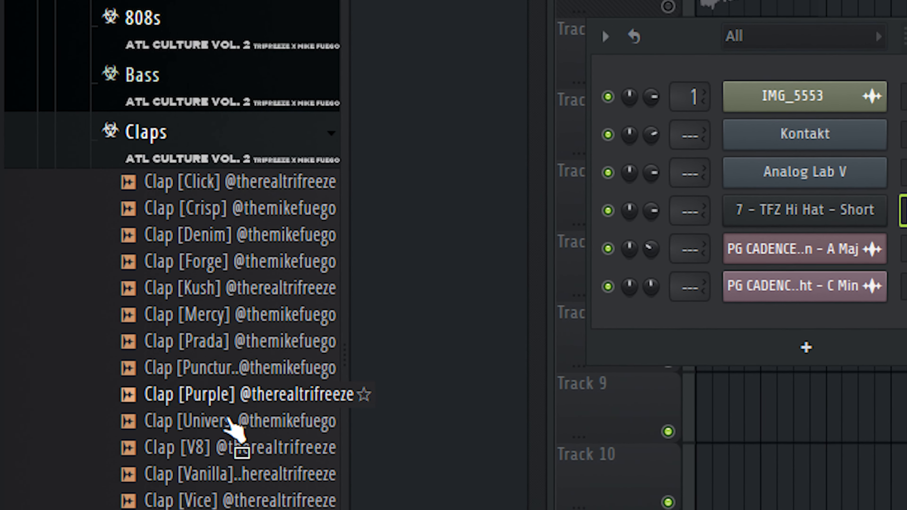
{"action": "left_click_drag", "start_coordinate": [236, 474], "coordinate": [834, 248]}
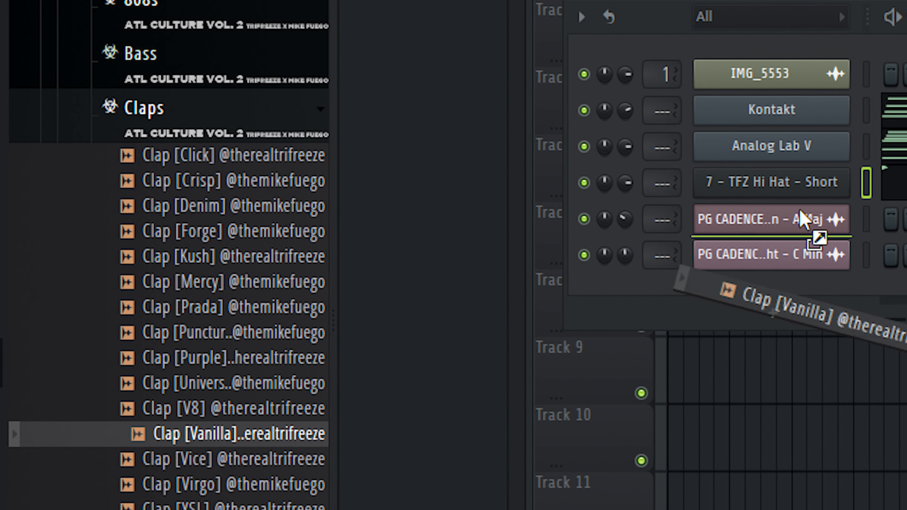
{"action": "left_click_drag", "start_coordinate": [800, 211], "coordinate": [792, 199]}
{"action": "left_click", "coordinate": [154, 100]}
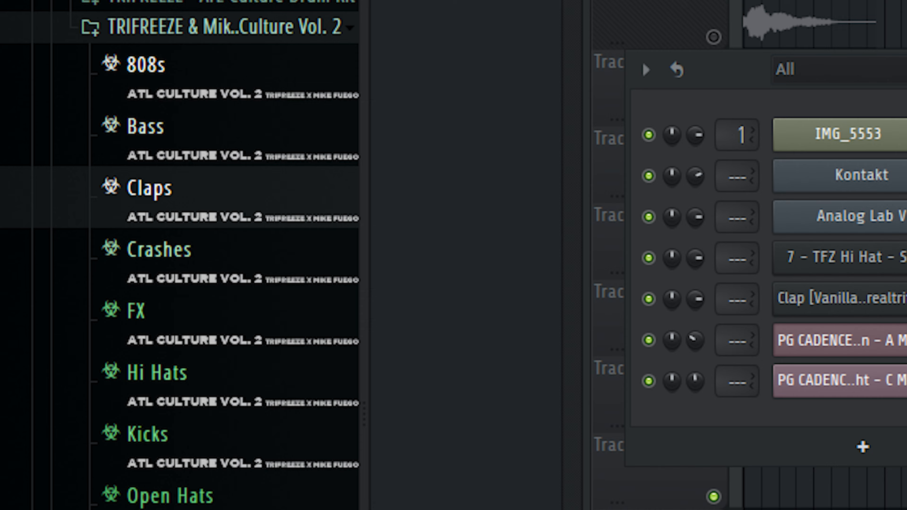
{"action": "scroll", "coordinate": [178, 255], "scroll_direction": "down", "scroll_amount": 3}
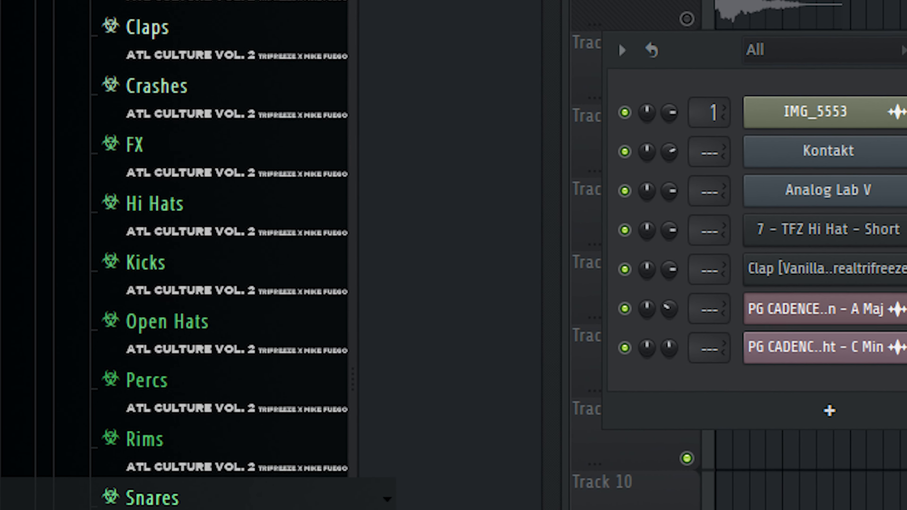
{"action": "left_click", "coordinate": [154, 497]}
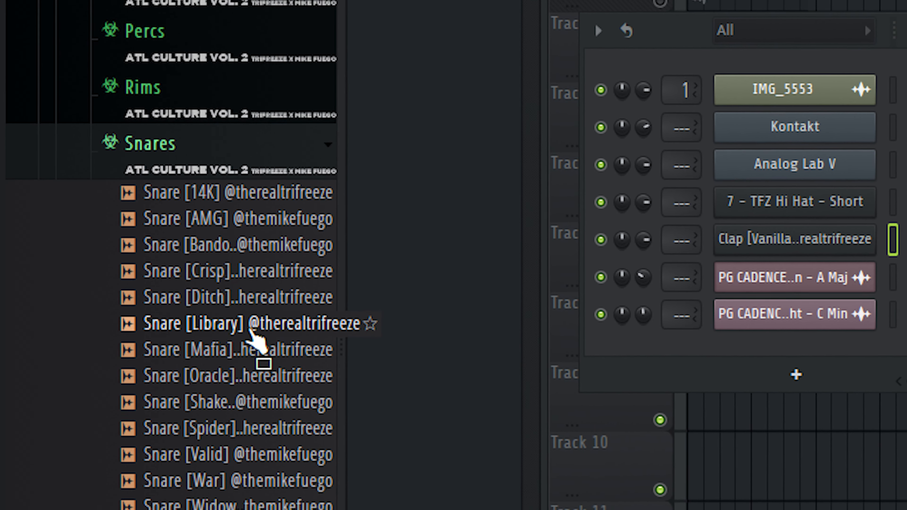
{"action": "left_click_drag", "start_coordinate": [261, 298], "coordinate": [828, 260]}
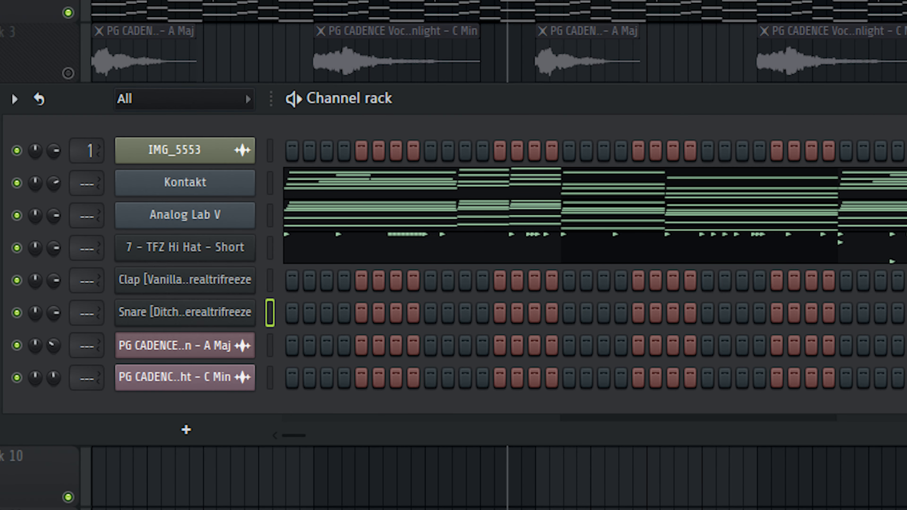
Place layered clap and snare hits on every eighth step starting at step 5 during playback, and adjust the clap's volume.
{"action": "left_click", "coordinate": [358, 280]}
{"action": "key", "text": "space"}
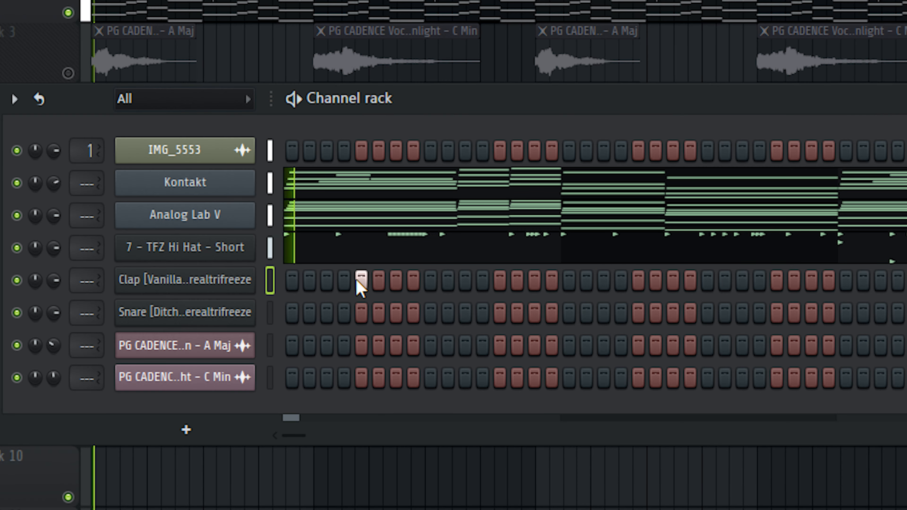
{"action": "left_click", "coordinate": [498, 280]}
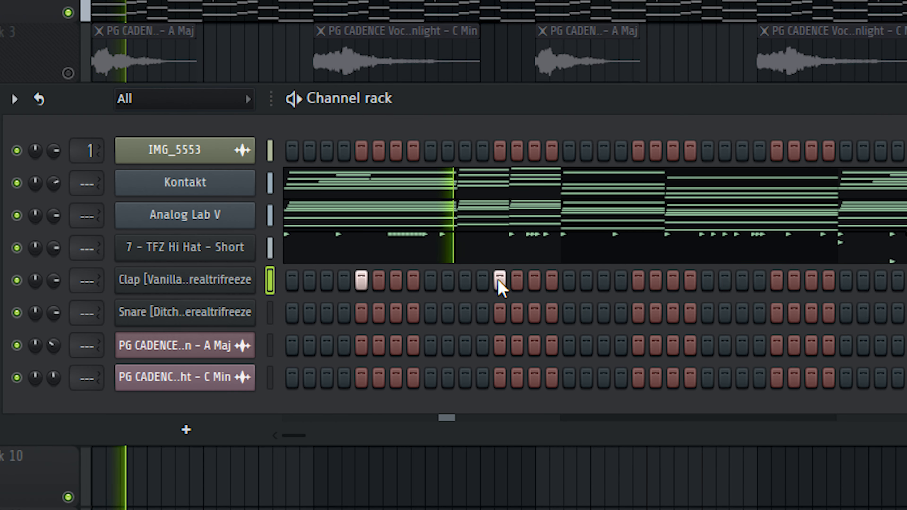
{"action": "left_click", "coordinate": [641, 281]}
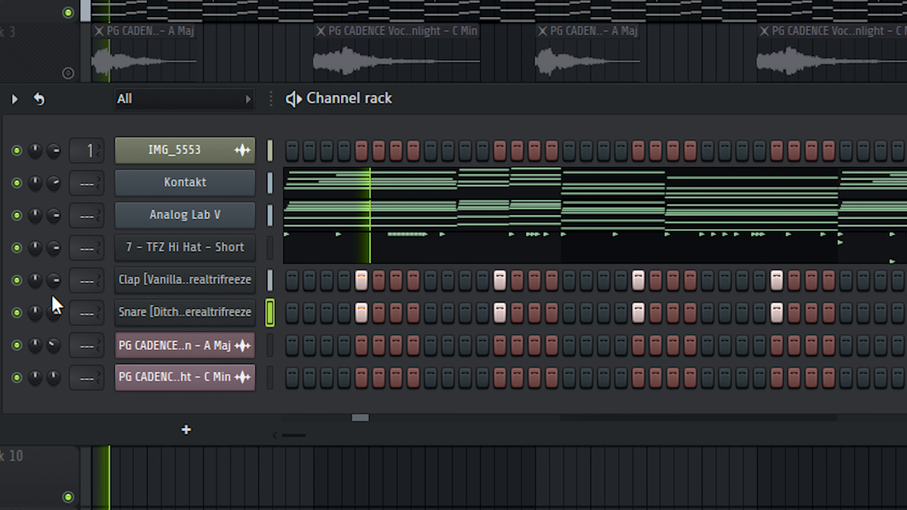
{"action": "left_click_drag", "start_coordinate": [54, 281], "coordinate": [53, 286]}
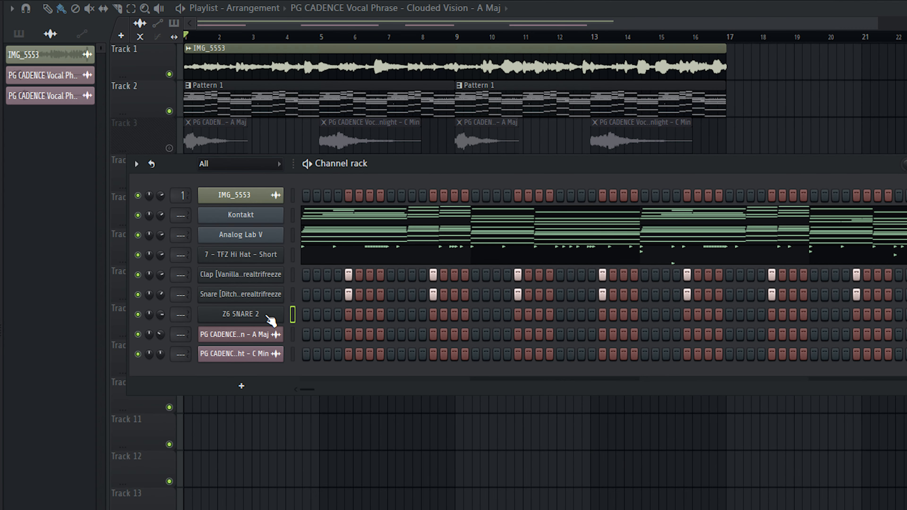
Add syncopated C5 hits to Z6 SNARE 2 across the first four bars and duplicate them into bars 5 to 8.
{"action": "left_click", "coordinate": [269, 319]}
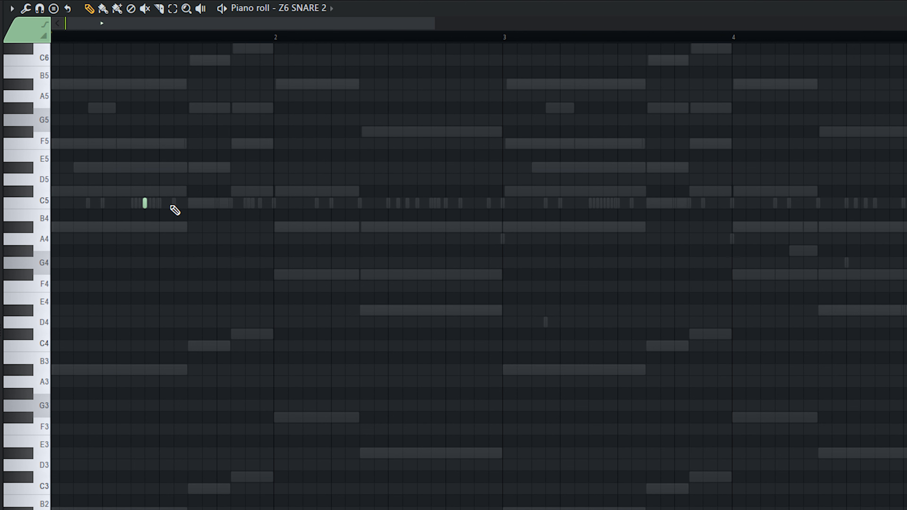
{"action": "key", "text": "space"}
{"action": "left_click", "coordinate": [174, 204]}
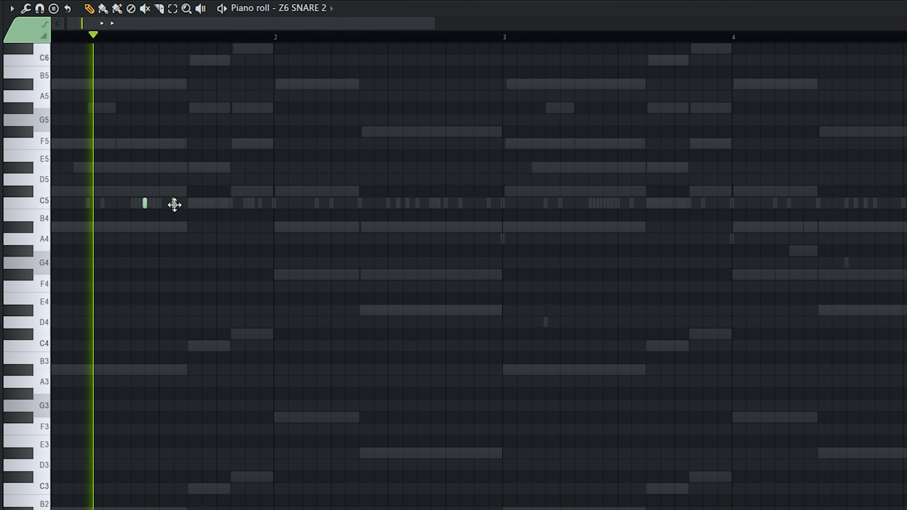
{"action": "left_click", "coordinate": [257, 204]}
{"action": "scroll", "coordinate": [253, 214], "scroll_direction": "down", "scroll_amount": 3, "text": "ctrl"}
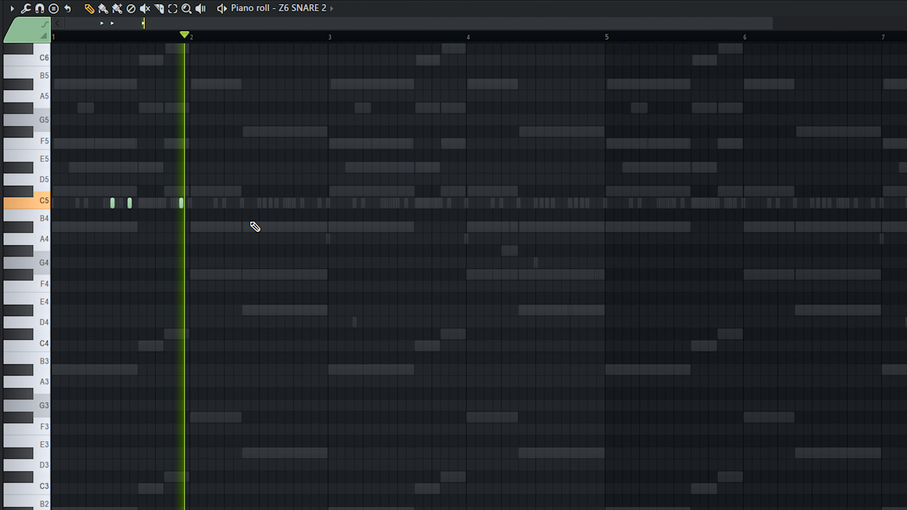
{"action": "left_click", "coordinate": [245, 204]}
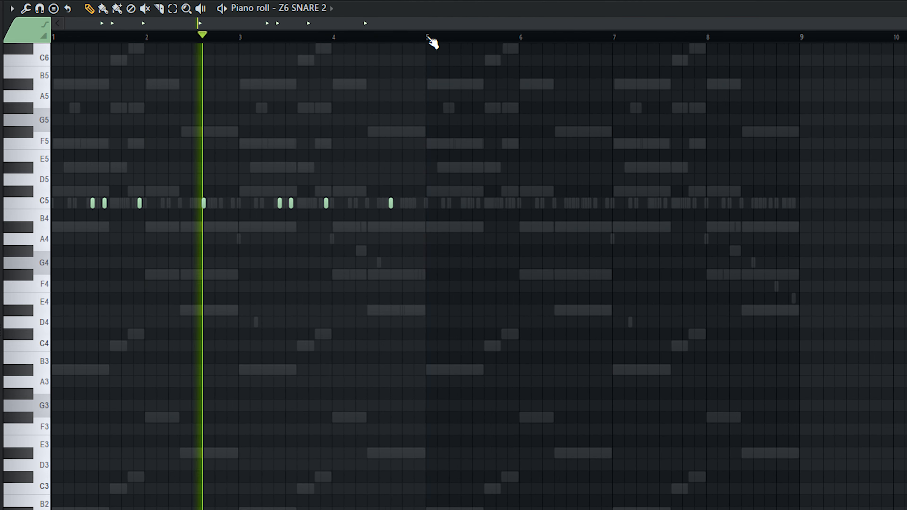
{"action": "left_click_drag", "start_coordinate": [427, 38], "coordinate": [53, 38], "text": "ctrl"}
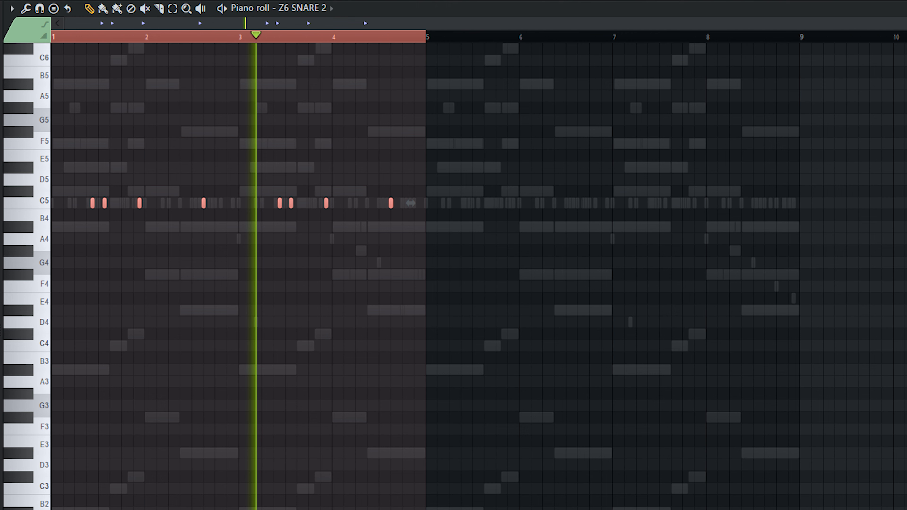
{"action": "key", "text": "ctrl+b"}
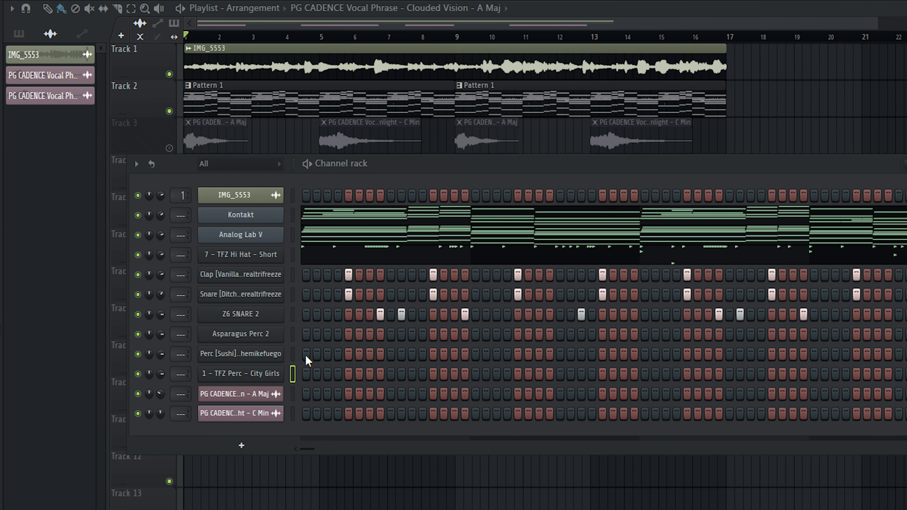
Add a C5 hit near the start of bar 1 for Asparagus Perc 2, audition it, and duplicate the first four bars.
{"action": "left_click", "coordinate": [240, 333]}
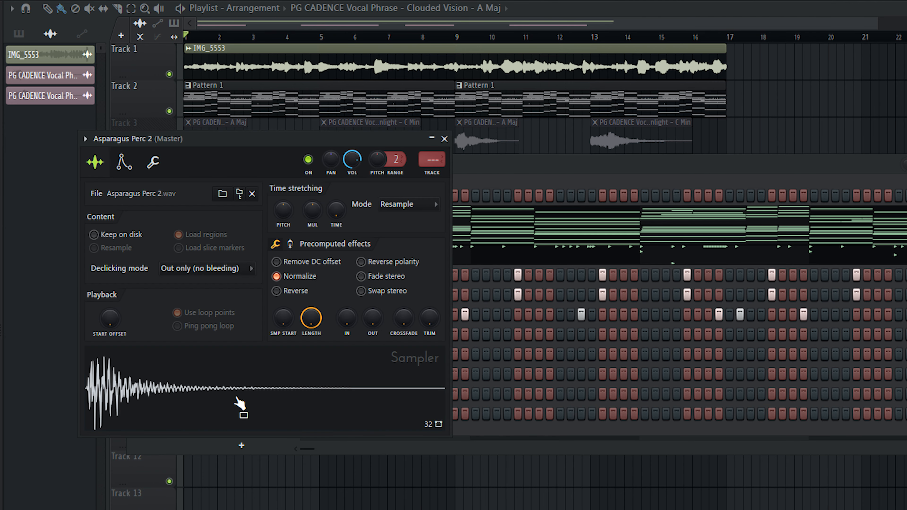
{"action": "key", "text": "Escape"}
{"action": "right_click", "coordinate": [249, 336]}
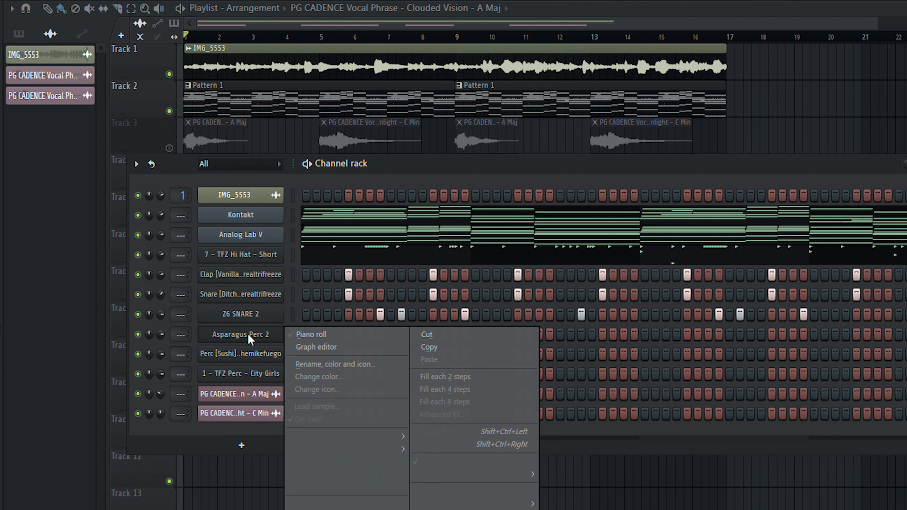
{"action": "left_click", "coordinate": [307, 334]}
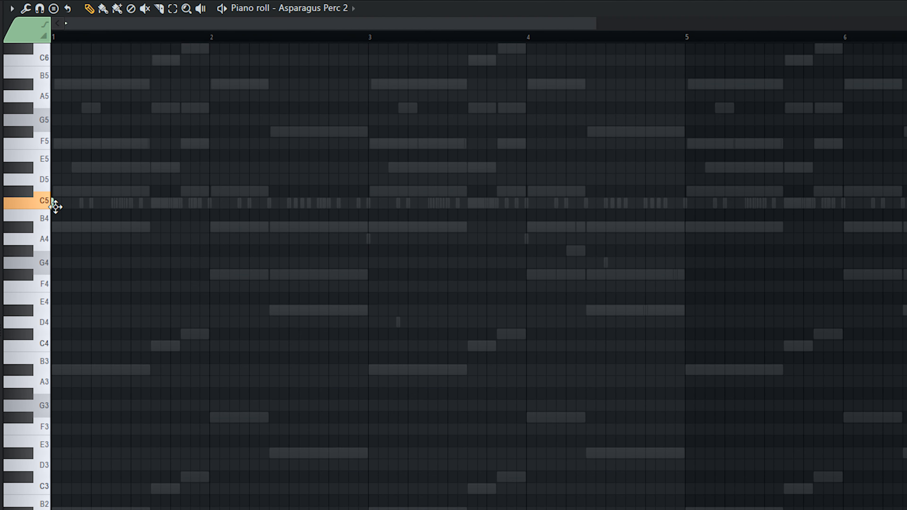
{"action": "key", "text": "space"}
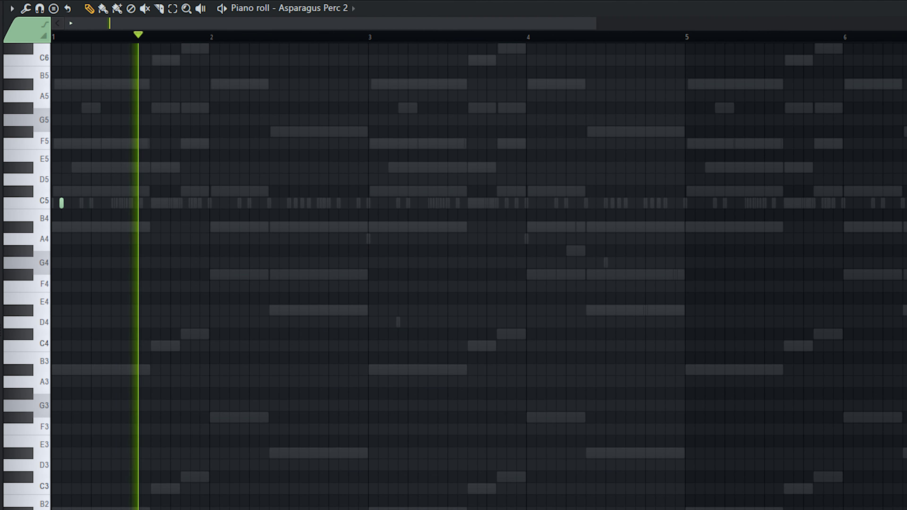
{"action": "key", "text": "space"}
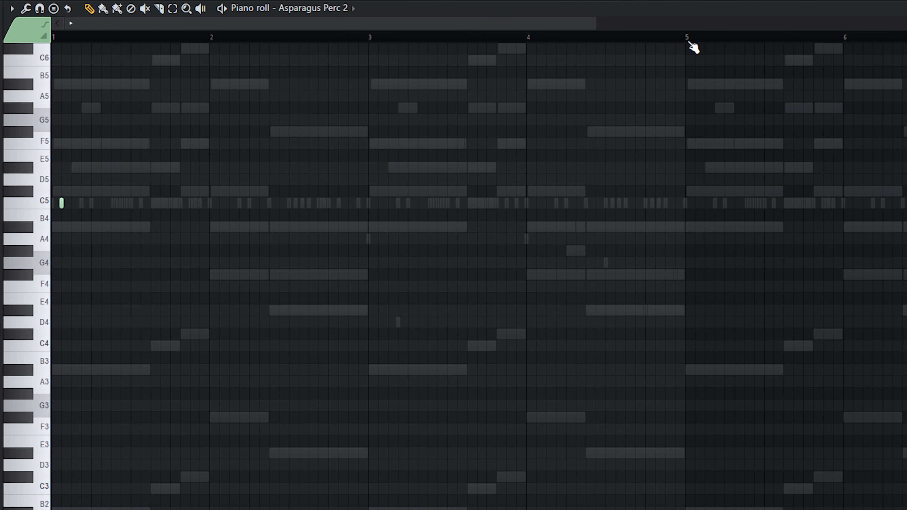
{"action": "left_click_drag", "start_coordinate": [686, 38], "coordinate": [53, 38]}
{"action": "key", "text": "ctrl+b"}
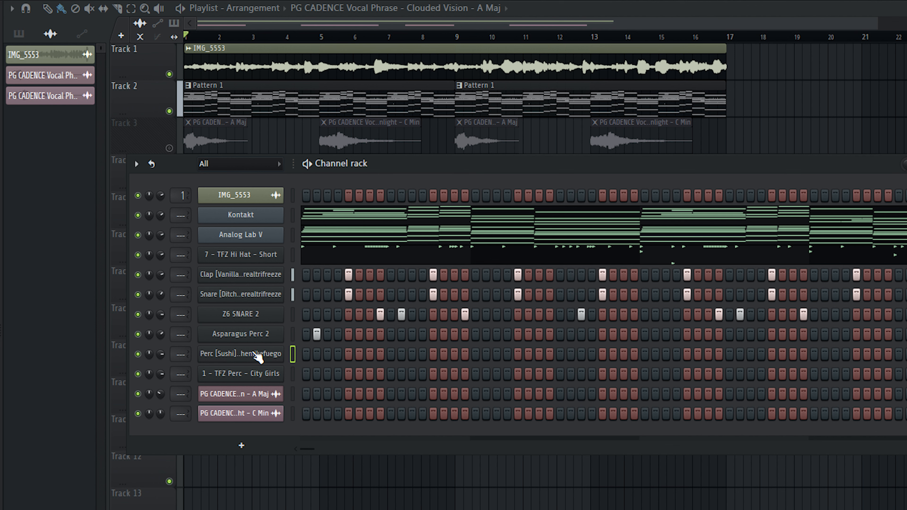
Add a C5 hit near the middle of bar 2 for Perc [Sushi] and repeat it every two bars through bar 8.
{"action": "left_click", "coordinate": [257, 354]}
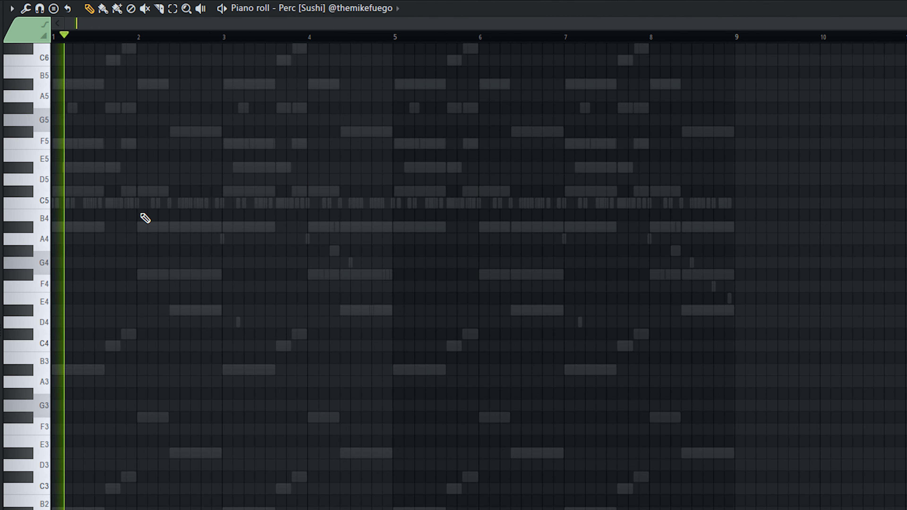
{"action": "scroll", "coordinate": [168, 211], "scroll_direction": "up", "scroll_amount": 2}
{"action": "left_click", "coordinate": [203, 205]}
{"action": "key", "text": "space"}
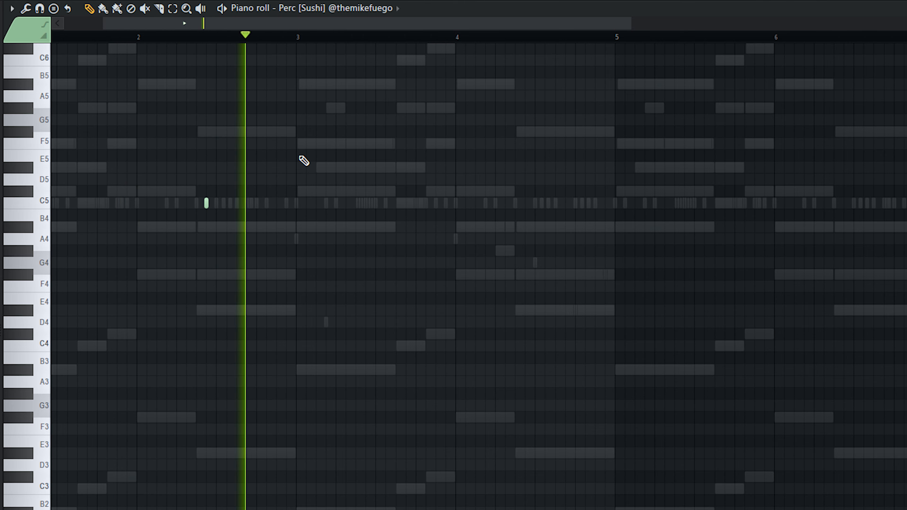
{"action": "key", "text": "space"}
{"action": "key", "text": "ctrl+b"}
{"action": "key", "text": "ctrl+b"}
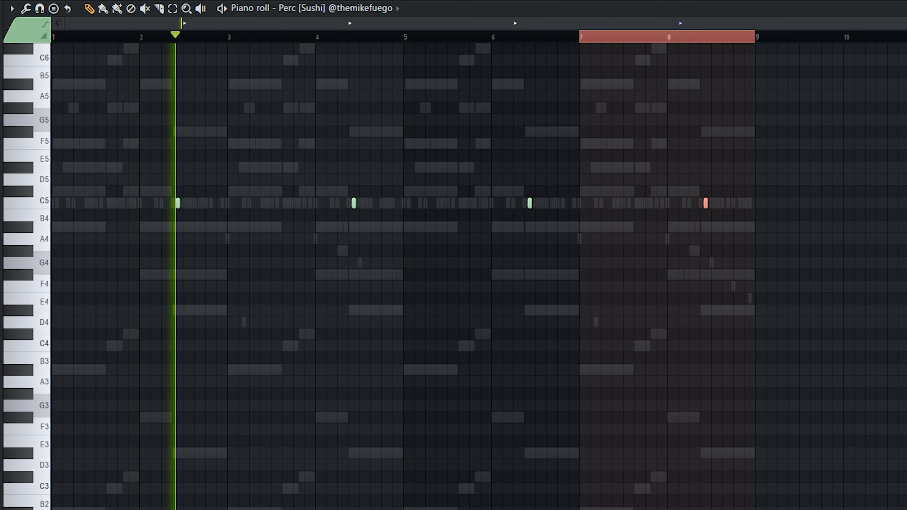
Add C5 hits at the ends of bars 2 and 4 for 1 - TFZ Perc - City Girls, auditioning them during playback.
{"action": "key", "text": "ctrl+d"}
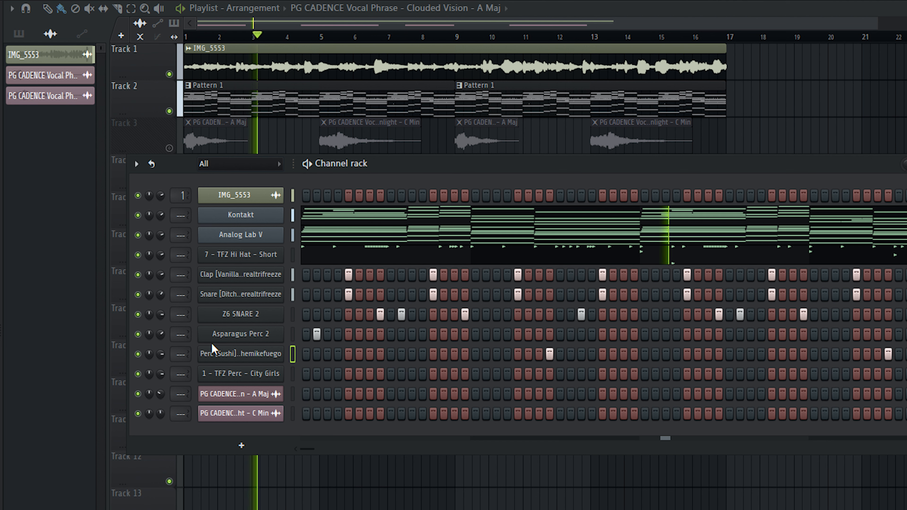
{"action": "left_click", "coordinate": [225, 399]}
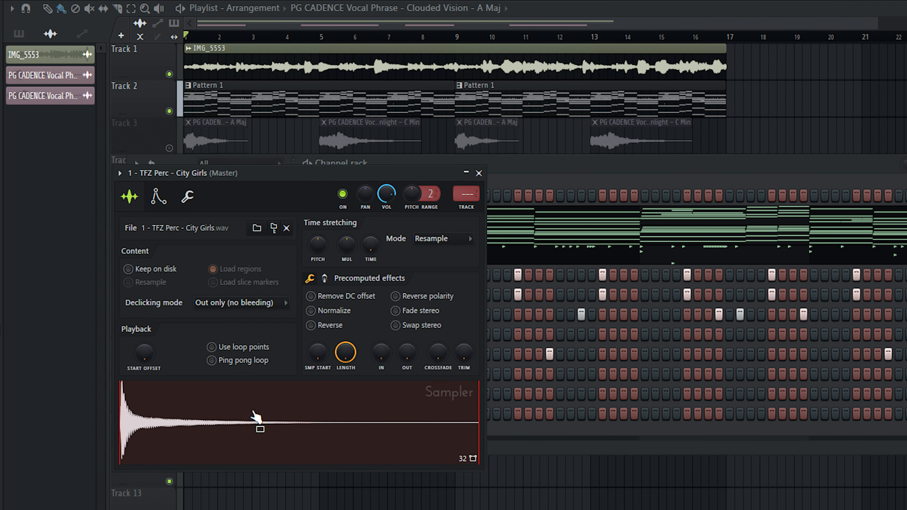
{"action": "key", "text": "Escape"}
{"action": "right_click", "coordinate": [272, 374]}
{"action": "left_click", "coordinate": [302, 372]}
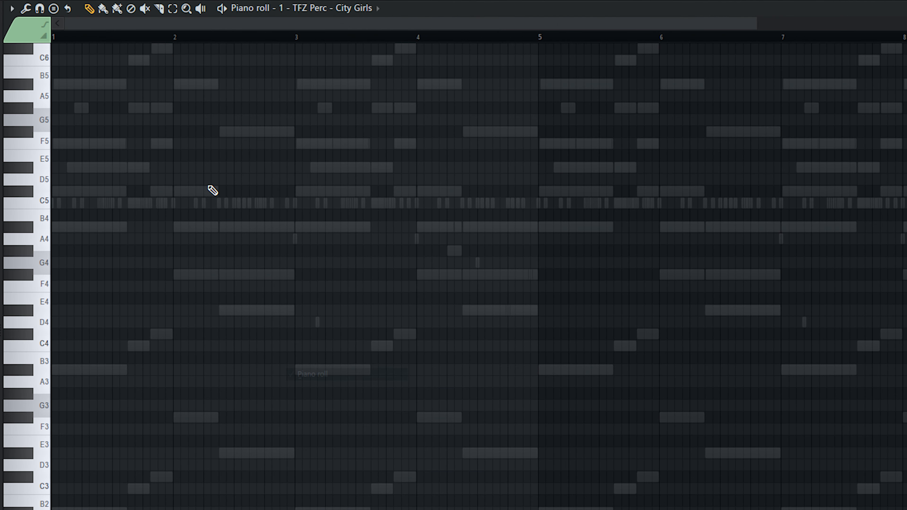
{"action": "key", "text": "space"}
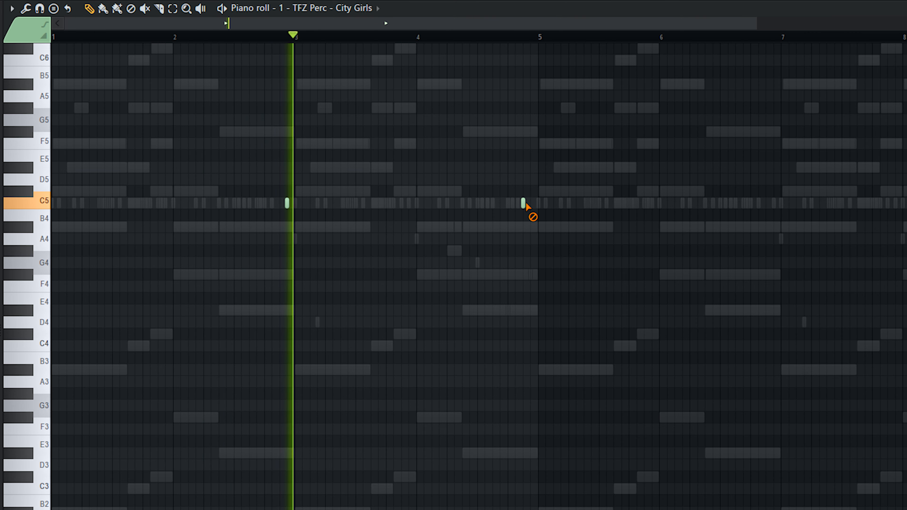
{"action": "key", "text": "space"}
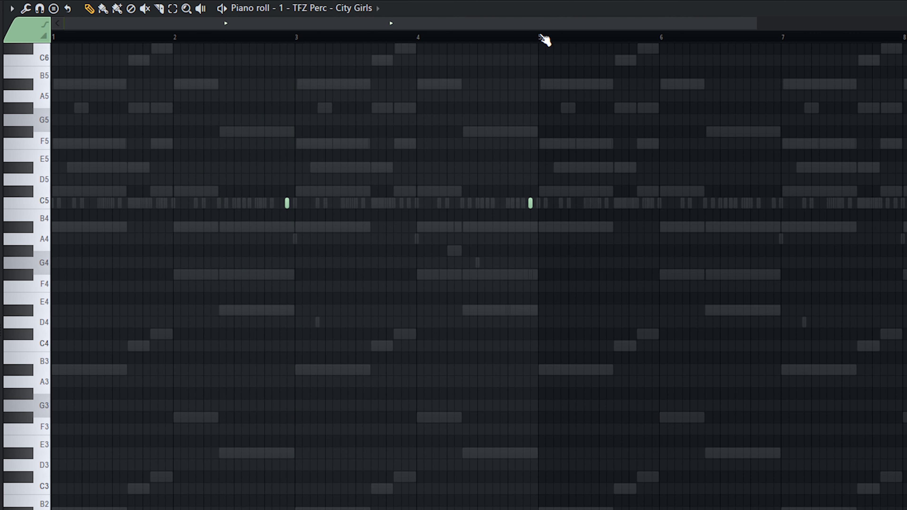
{"action": "key", "text": "ctrl+a"}
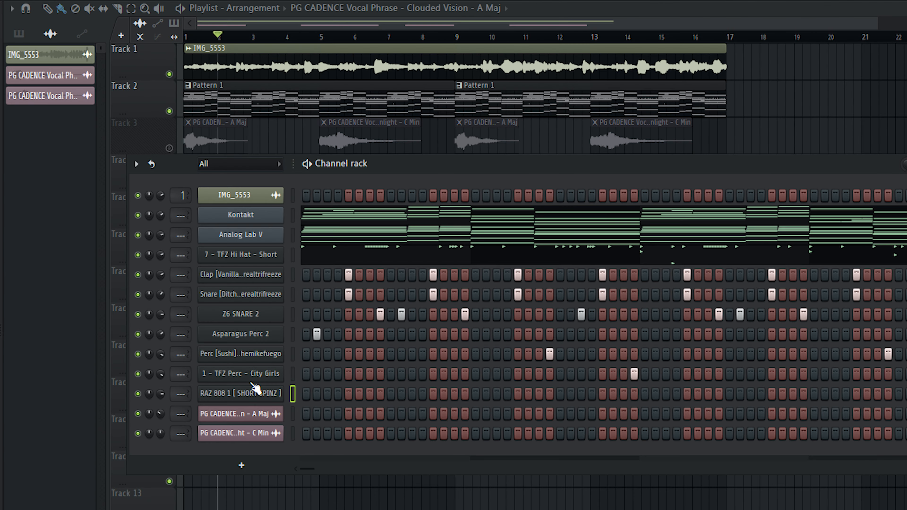
Examine the RAZ 808 1 [ SHORT SPINZ ] sample settings and the Kontakt chord notes.
{"action": "left_click", "coordinate": [251, 395]}
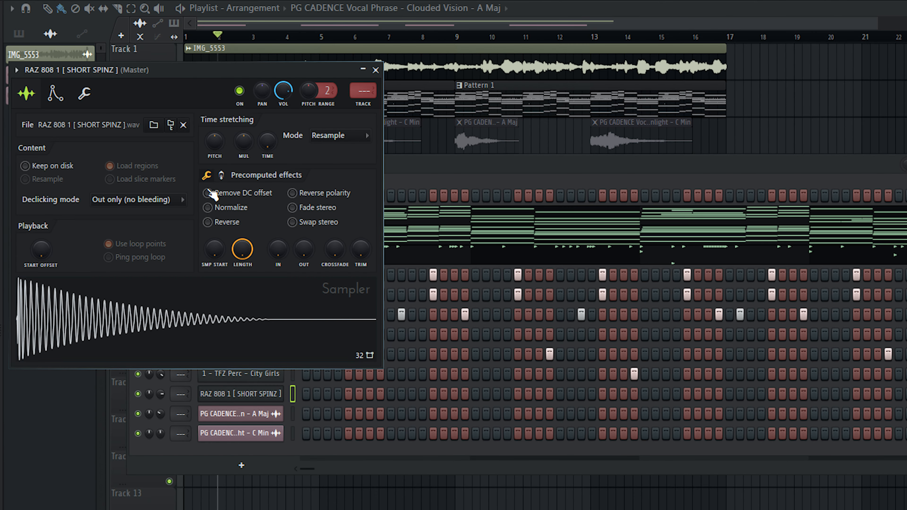
{"action": "left_click_drag", "start_coordinate": [276, 65], "coordinate": [424, 112]}
{"action": "key", "text": "Escape"}
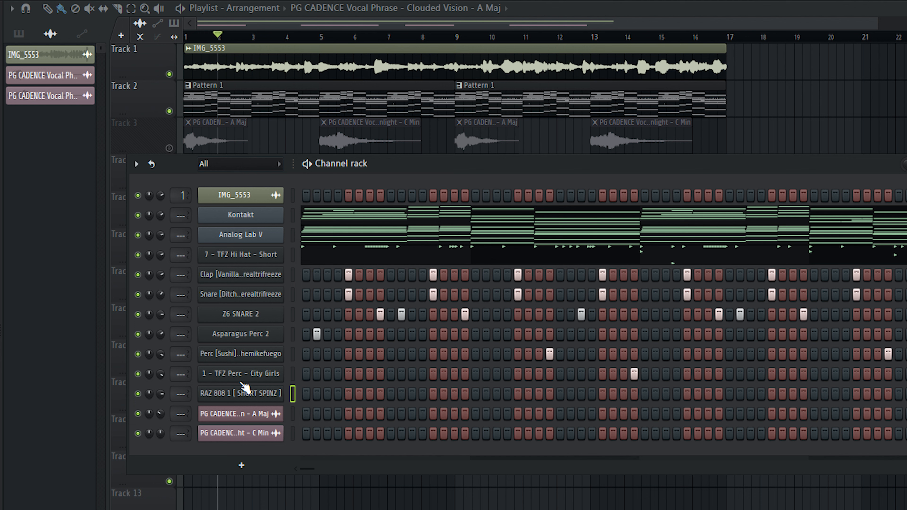
{"action": "right_click", "coordinate": [256, 394]}
{"action": "left_click", "coordinate": [323, 475]}
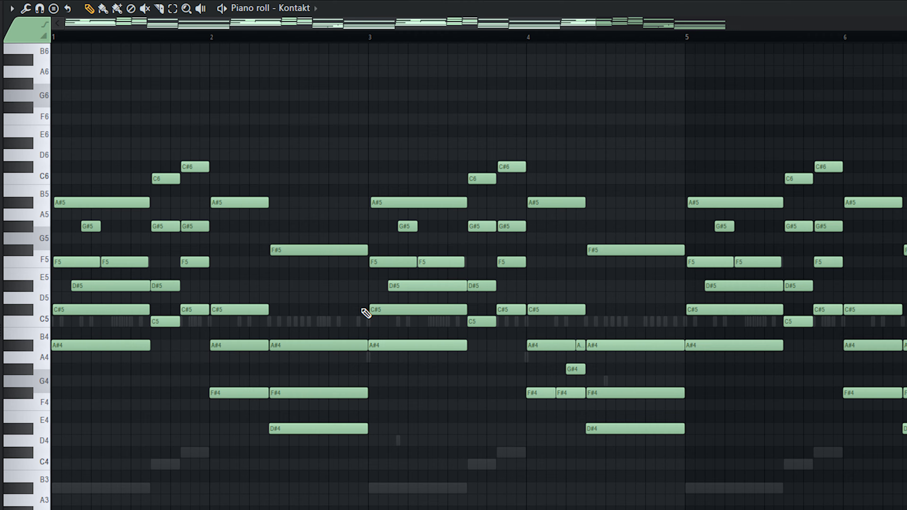
{"action": "scroll", "coordinate": [190, 324], "scroll_direction": "down", "scroll_amount": 3}
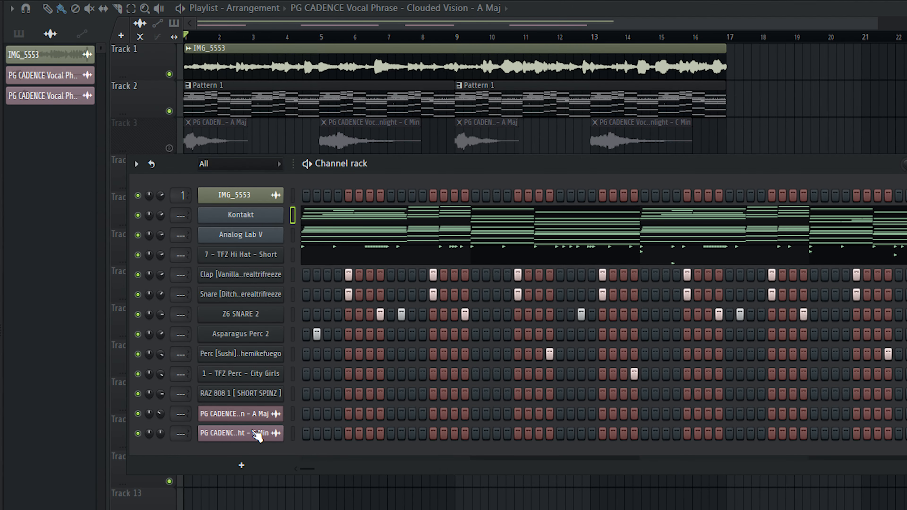
Enter a RAZ 808 1 bass line following the chords: A#4, C5, C#5 in bars 1 and 3, and F#4, D#4 in bar 2.
{"action": "right_click", "coordinate": [266, 395]}
{"action": "left_click", "coordinate": [308, 394]}
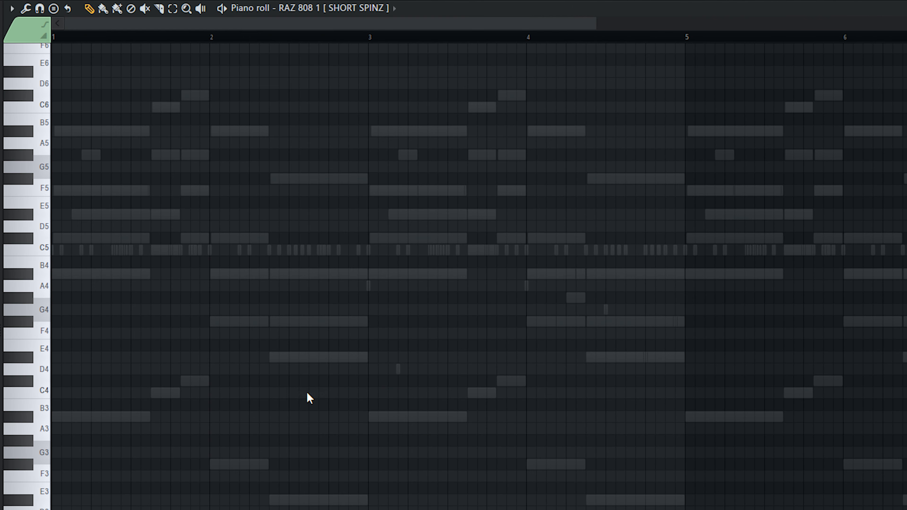
{"action": "key", "text": "ctrl+v"}
{"action": "left_click", "coordinate": [141, 316]}
{"action": "key", "text": "space"}
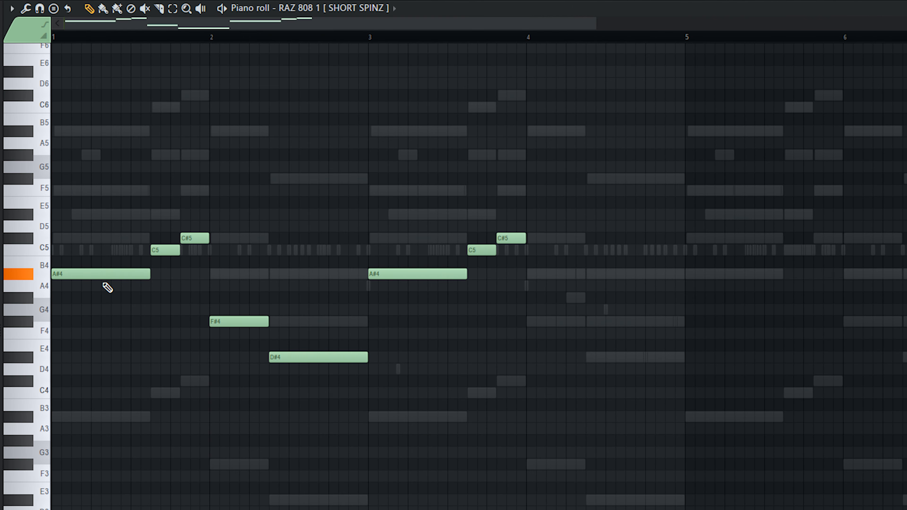
Transpose the whole RAZ 808 1 bass line up one octave and play it back.
{"action": "key", "text": "ctrl+Up"}
{"action": "scroll", "coordinate": [65, 211], "scroll_direction": "up", "scroll_amount": 4}
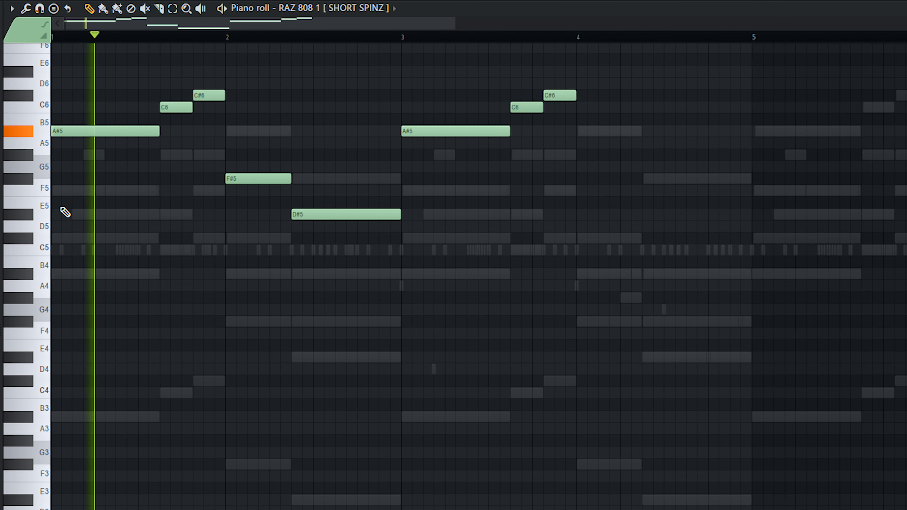
{"action": "key", "text": "ctrl+a"}
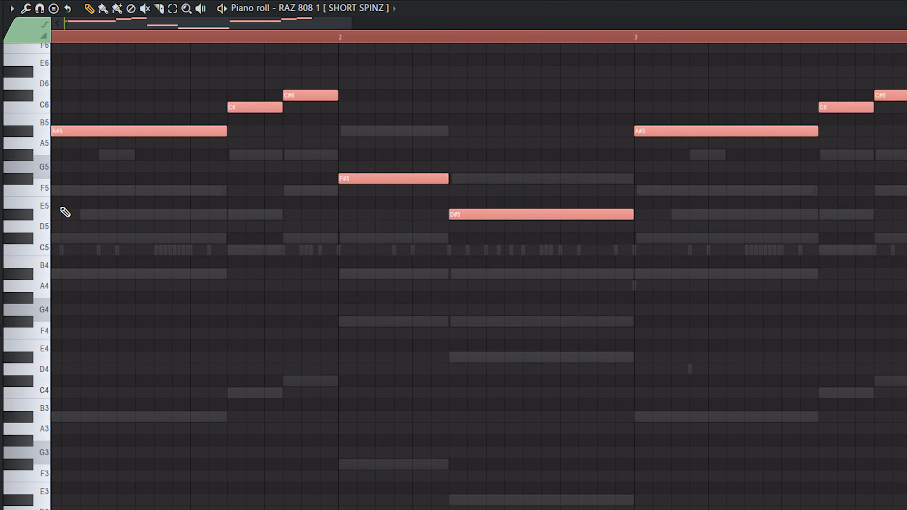
{"action": "left_click", "coordinate": [129, 216], "text": "ctrl"}
{"action": "scroll", "coordinate": [258, 261], "scroll_direction": "up", "scroll_amount": 3}
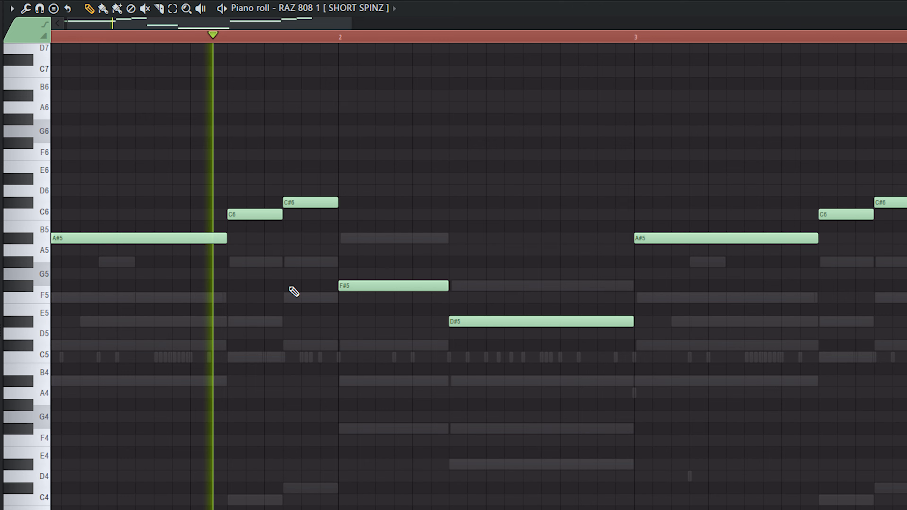
Lower the C6 and C#6 bass notes at the end of bar 1 by one octave and audition the change.
{"action": "key", "text": "space"}
{"action": "left_click_drag", "start_coordinate": [228, 139], "coordinate": [337, 232]}
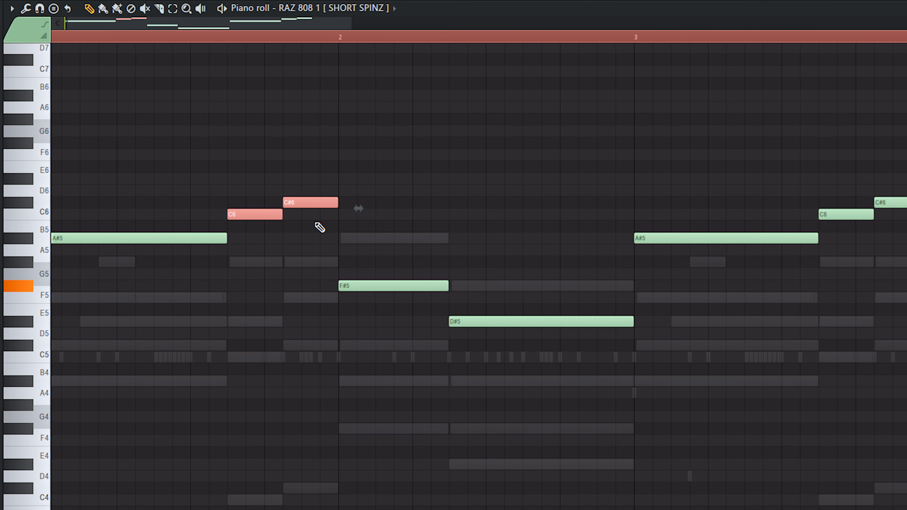
{"action": "key", "text": "ctrl+Down"}
{"action": "key", "text": "space"}
{"action": "left_click", "coordinate": [319, 227]}
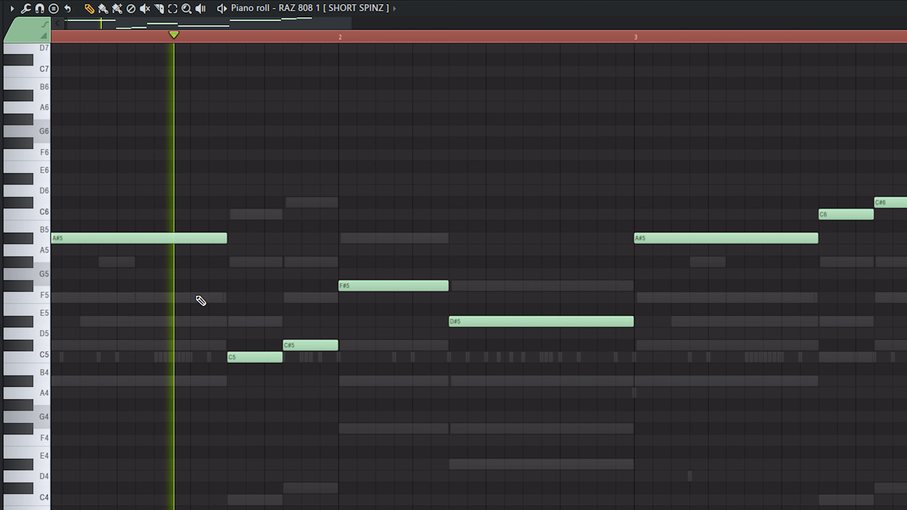
Split the long D#5 bass note in bar 2 and the A#5 note in bar 1 into two consecutive notes each.
{"action": "scroll", "coordinate": [199, 299], "scroll_direction": "up", "scroll_amount": 3}
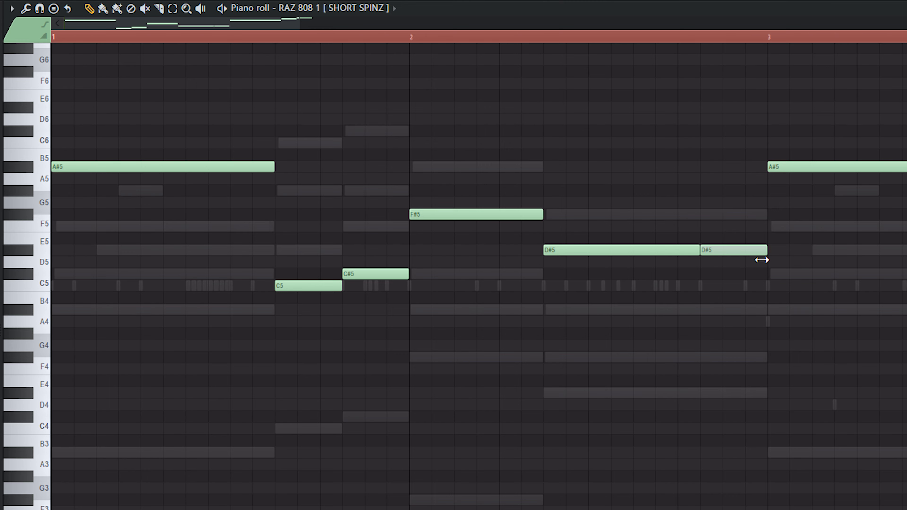
{"action": "key", "text": "space"}
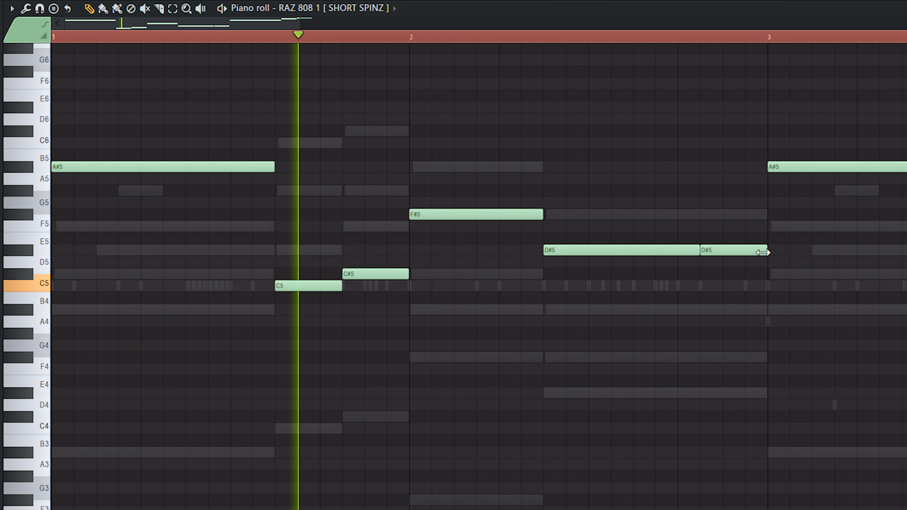
{"action": "key", "text": "space"}
{"action": "left_click_drag", "start_coordinate": [272, 166], "coordinate": [46, 183]}
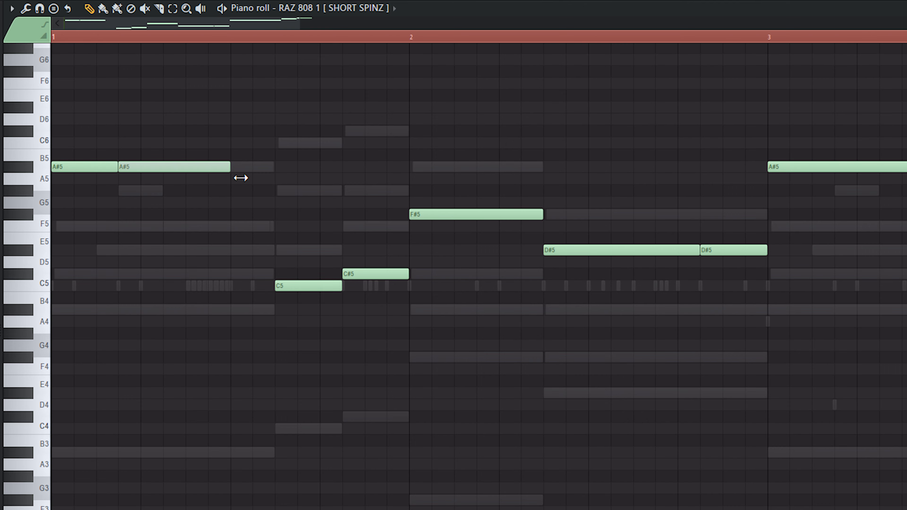
{"action": "key", "text": "space"}
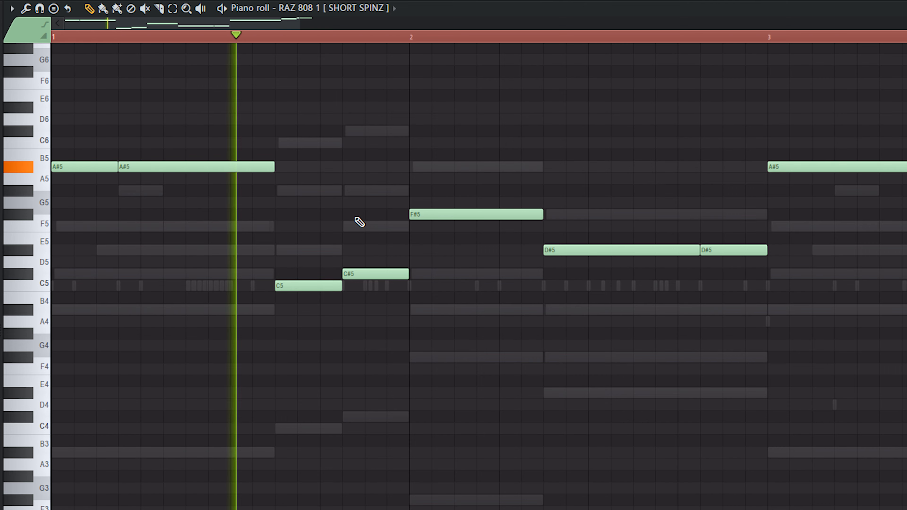
{"action": "scroll", "coordinate": [368, 282], "scroll_direction": "down", "scroll_amount": 2}
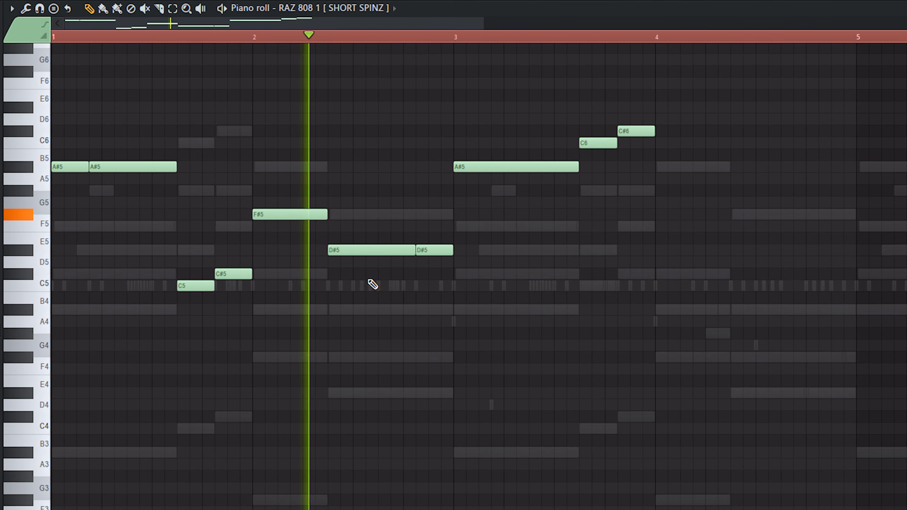
Shorten the A#5 bass note in bar 3 and follow it with a second A#5 note.
{"action": "scroll", "coordinate": [468, 314], "scroll_direction": "down", "scroll_amount": 4}
{"action": "scroll", "coordinate": [469, 314], "scroll_direction": "up", "scroll_amount": 8}
{"action": "left_click_drag", "start_coordinate": [577, 238], "coordinate": [504, 245]}
{"action": "key", "text": "space"}
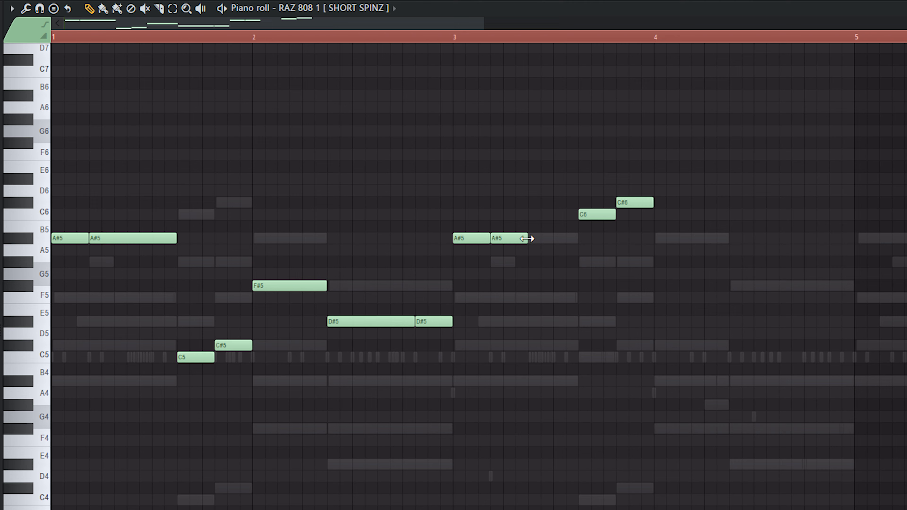
Add two F#5 notes and a short D#5 note to the 808 bass line in bar 4, and play the bar back.
{"action": "scroll", "coordinate": [582, 239], "scroll_direction": "down", "scroll_amount": 1}
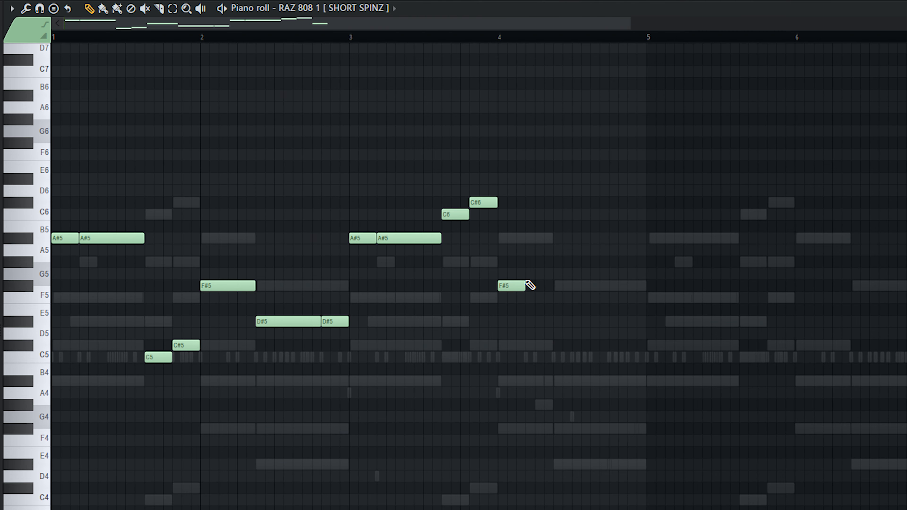
{"action": "left_click", "coordinate": [557, 430]}
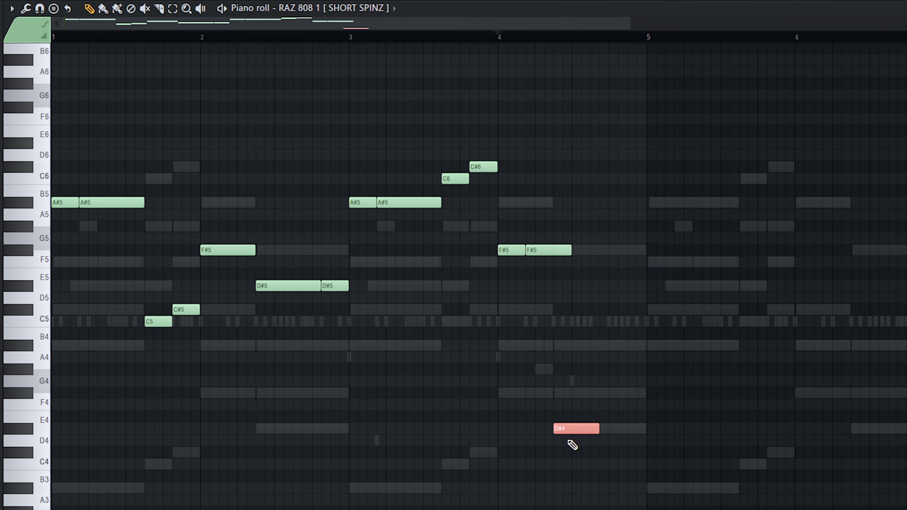
{"action": "key", "text": "ctrl+Up"}
{"action": "scroll", "coordinate": [572, 445], "scroll_direction": "down", "scroll_amount": 3}
{"action": "left_click_drag", "start_coordinate": [566, 138], "coordinate": [559, 137]}
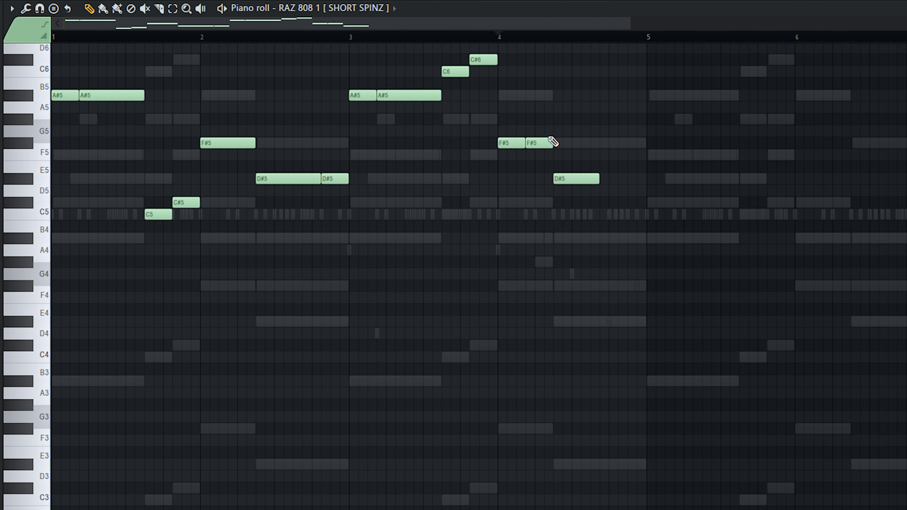
{"action": "left_click_drag", "start_coordinate": [632, 179], "coordinate": [609, 179]}
{"action": "key", "text": "space"}
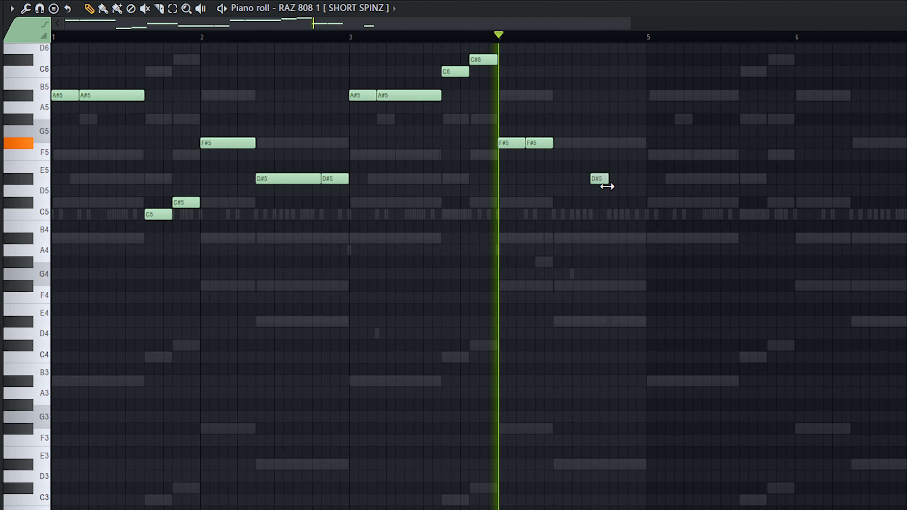
Extend bar 4's second F#5 to meet the D#5, then finish the bar with a short D#6 and a D#5, auditioning the ending.
{"action": "left_click_drag", "start_coordinate": [552, 143], "coordinate": [585, 156]}
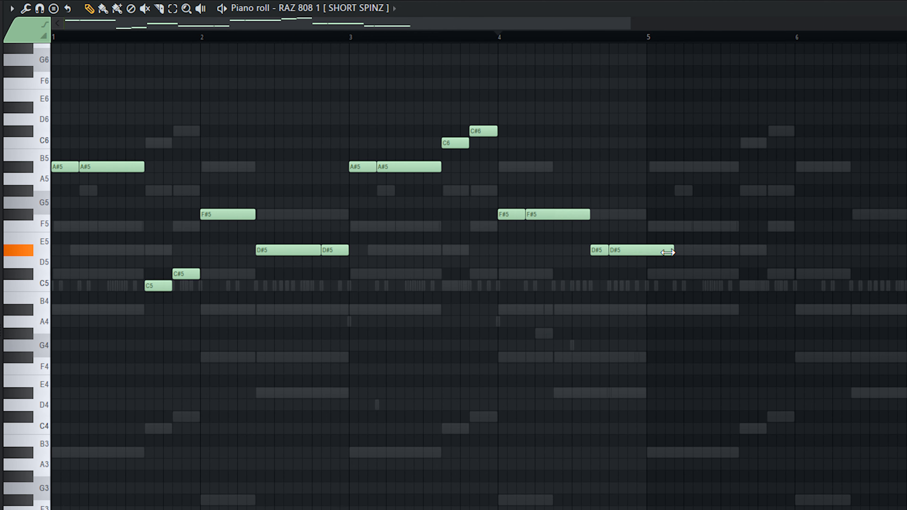
{"action": "scroll", "coordinate": [631, 254], "scroll_direction": "up", "scroll_amount": 1}
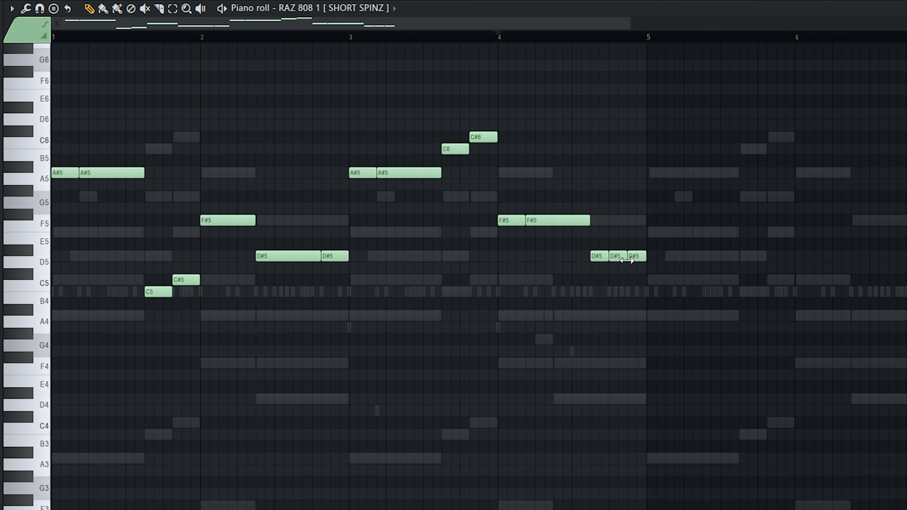
{"action": "scroll", "coordinate": [629, 285], "scroll_direction": "up", "scroll_amount": 2, "text": "ctrl"}
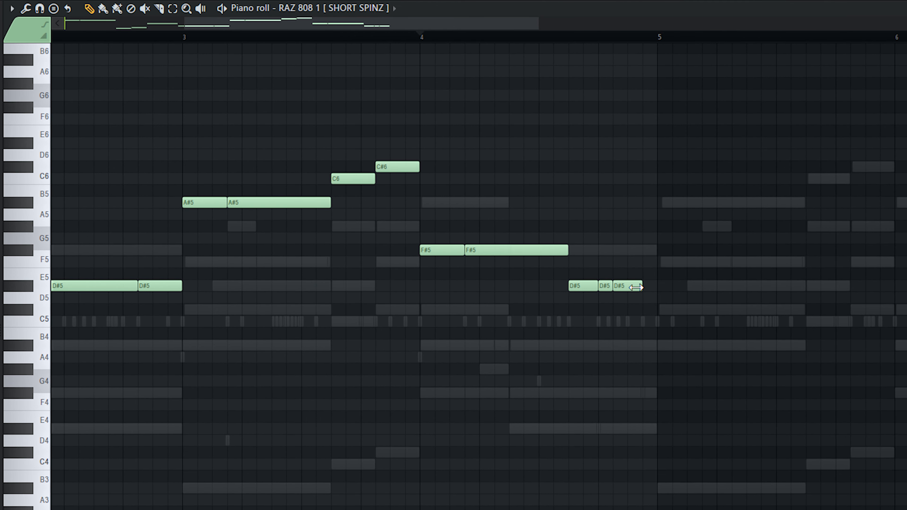
{"action": "scroll", "coordinate": [605, 308], "scroll_direction": "up", "scroll_amount": 3}
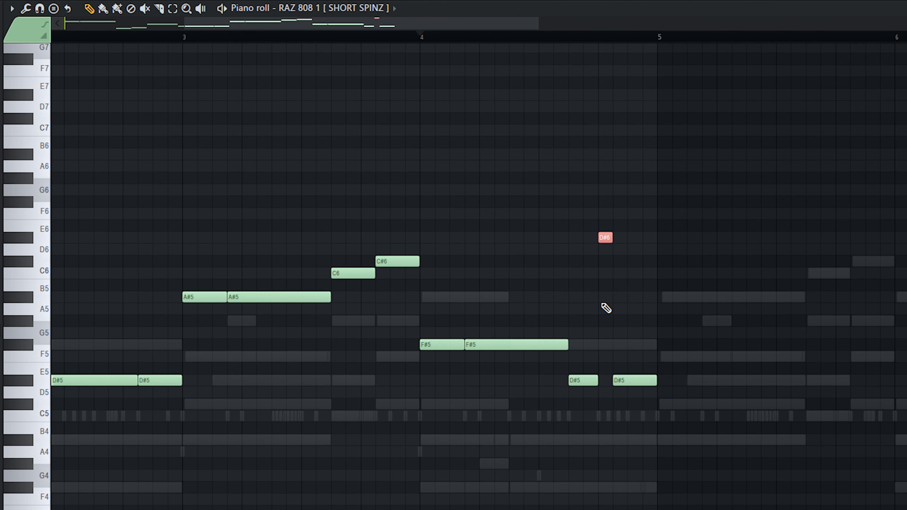
{"action": "key", "text": "space"}
{"action": "scroll", "coordinate": [667, 355], "scroll_direction": "up", "scroll_amount": 2, "text": "ctrl"}
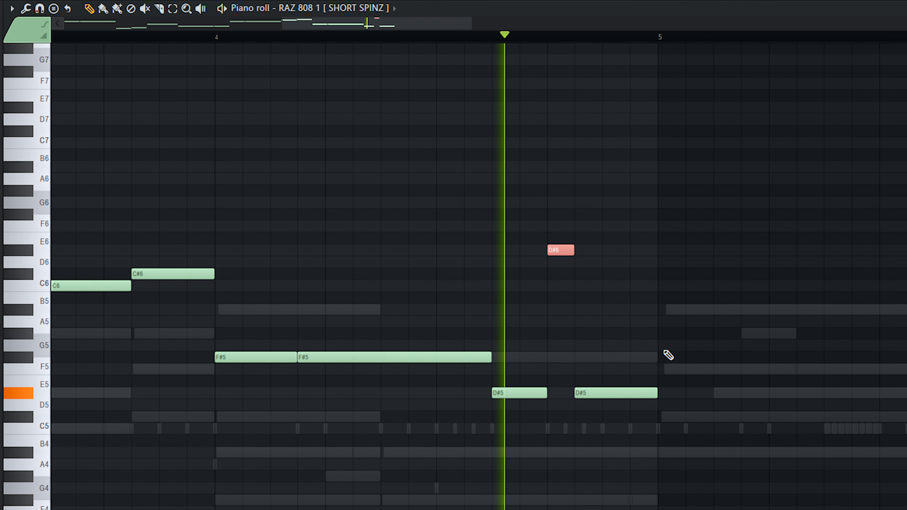
Duplicate the first four bars of the 808 bass line into bars 5 to 8.
{"action": "key", "text": "space"}
{"action": "scroll", "coordinate": [420, 430], "scroll_direction": "down", "scroll_amount": 3, "text": "ctrl"}
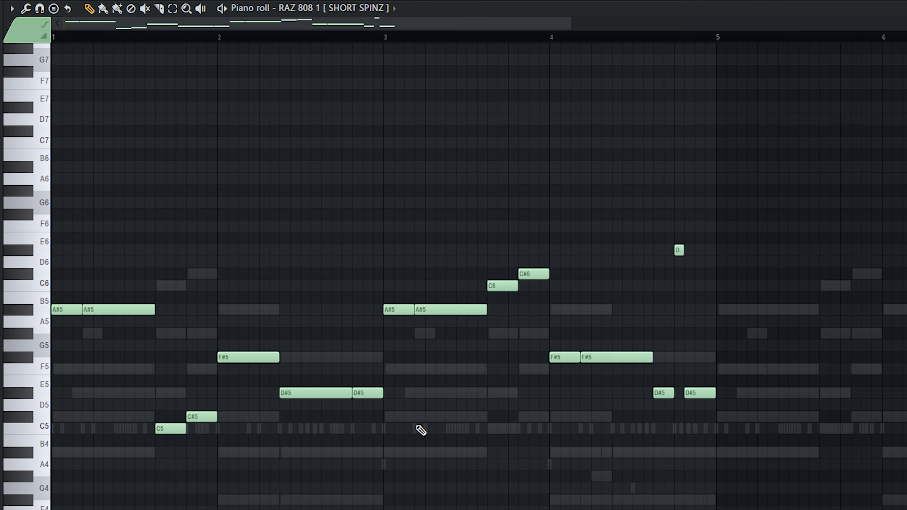
{"action": "key", "text": "ctrl+b"}
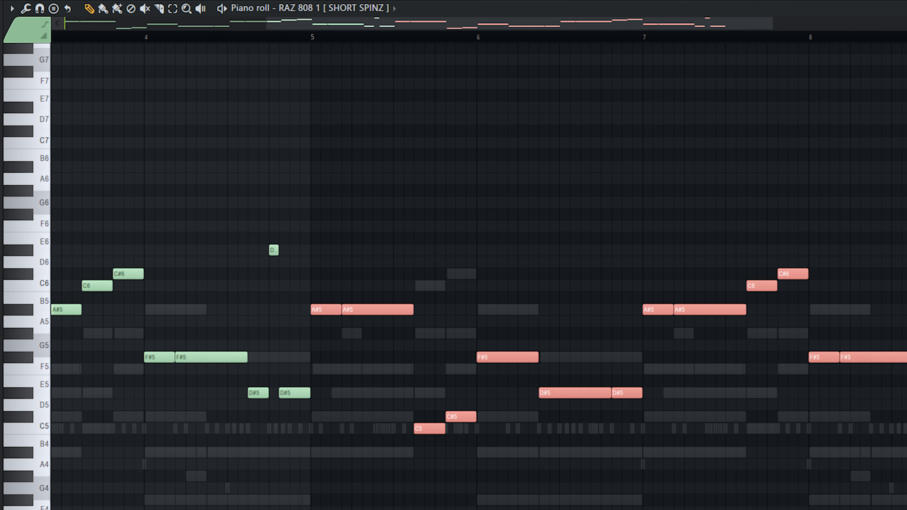
Rework the end of bar 8's 808 line, replacing the D#6 and the final D#5 with four consecutive short D#5 notes.
{"action": "scroll", "coordinate": [904, 374], "scroll_direction": "up", "scroll_amount": 6, "text": "ctrl"}
{"action": "left_click_drag", "start_coordinate": [905, 435], "coordinate": [728, 243], "text": "ctrl"}
{"action": "scroll", "coordinate": [571, 321], "scroll_direction": "up", "scroll_amount": 1, "text": "ctrl"}
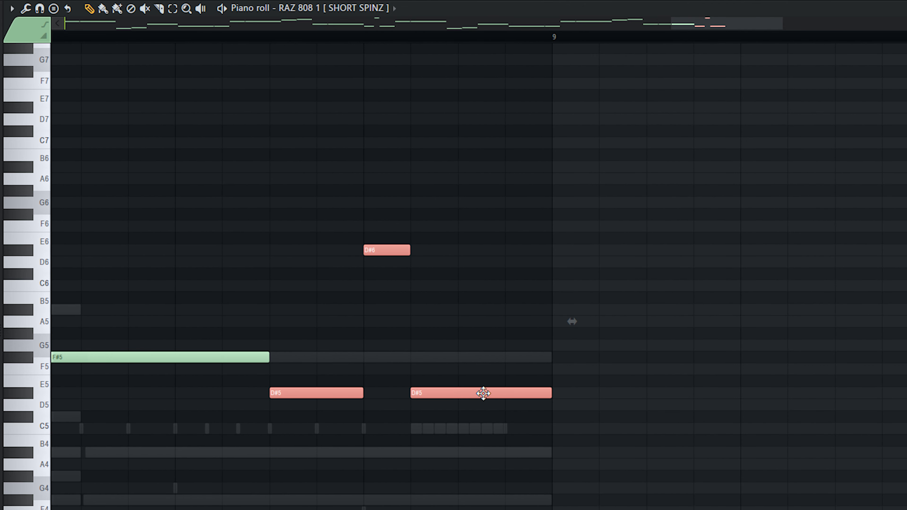
{"action": "left_click_drag", "start_coordinate": [476, 392], "coordinate": [430, 393]}
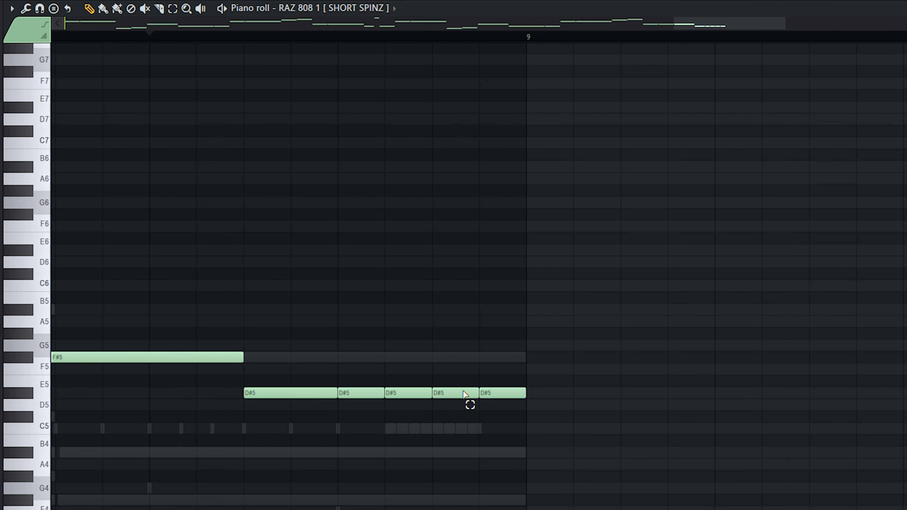
Chop the second-to-last D#5 note of bar 8 into four short notes using the Default chopper pattern, and play it back.
{"action": "key", "text": "alt+u"}
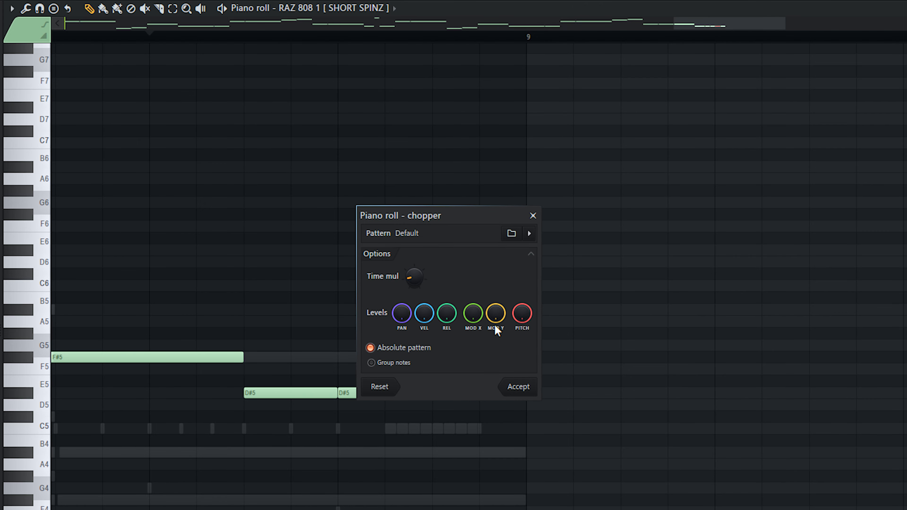
{"action": "left_click_drag", "start_coordinate": [470, 200], "coordinate": [660, 173]}
{"action": "left_click", "coordinate": [689, 359]}
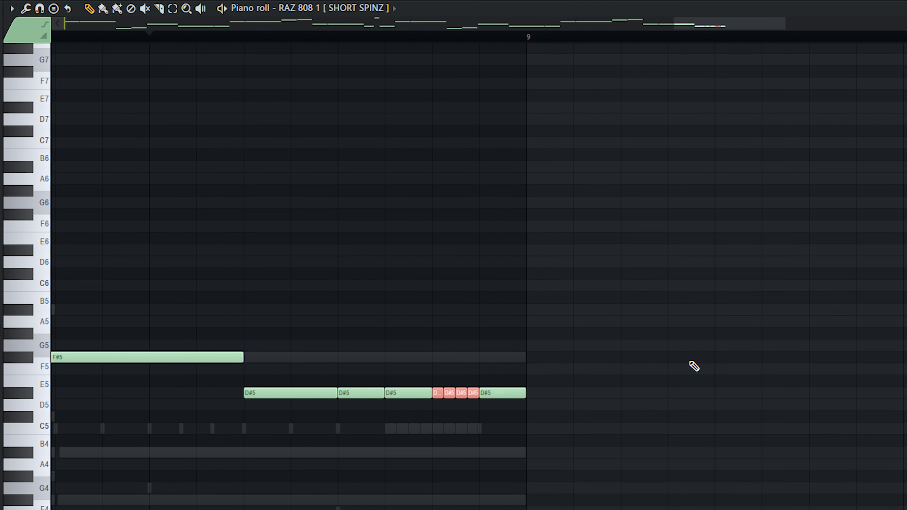
{"action": "key", "text": "space"}
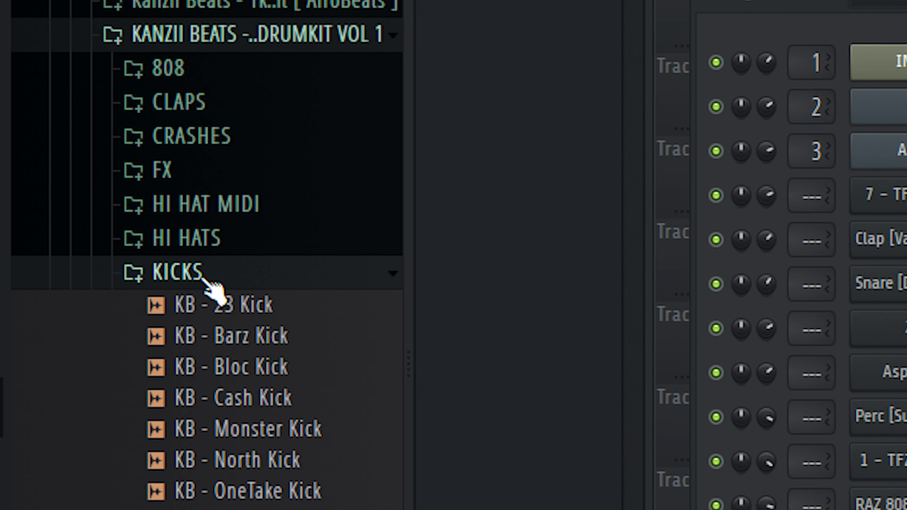
Load the KB - 23 Kick sample from the kit's KICKS folder and place C5 kicks through bar 1 and on bar 2's first beat.
{"action": "left_click_drag", "start_coordinate": [232, 315], "coordinate": [375, 370]}
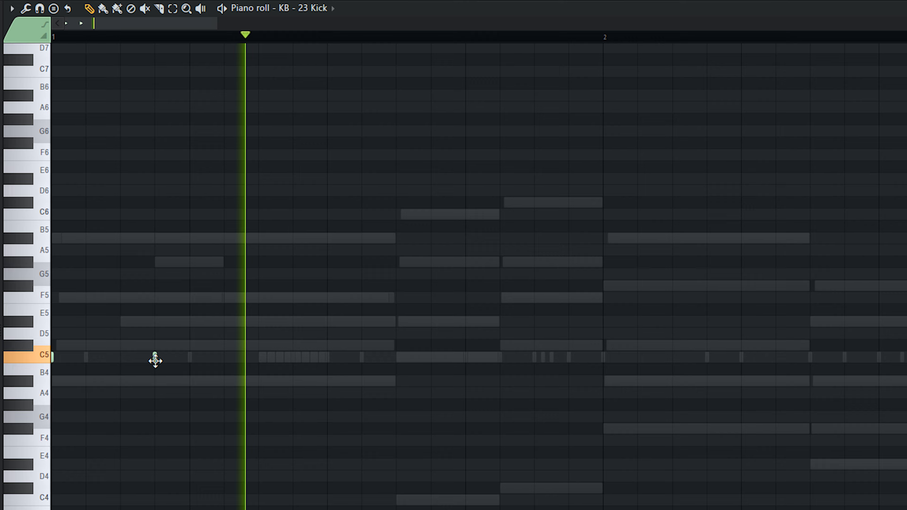
{"action": "scroll", "coordinate": [168, 372], "scroll_direction": "down", "scroll_amount": 3}
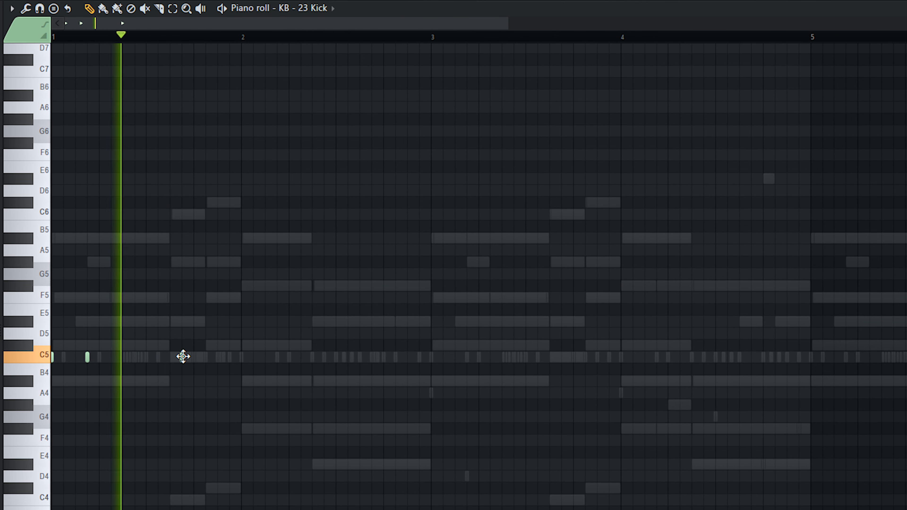
{"action": "left_click", "coordinate": [182, 357]}
{"action": "left_click_drag", "start_coordinate": [183, 358], "coordinate": [173, 358]}
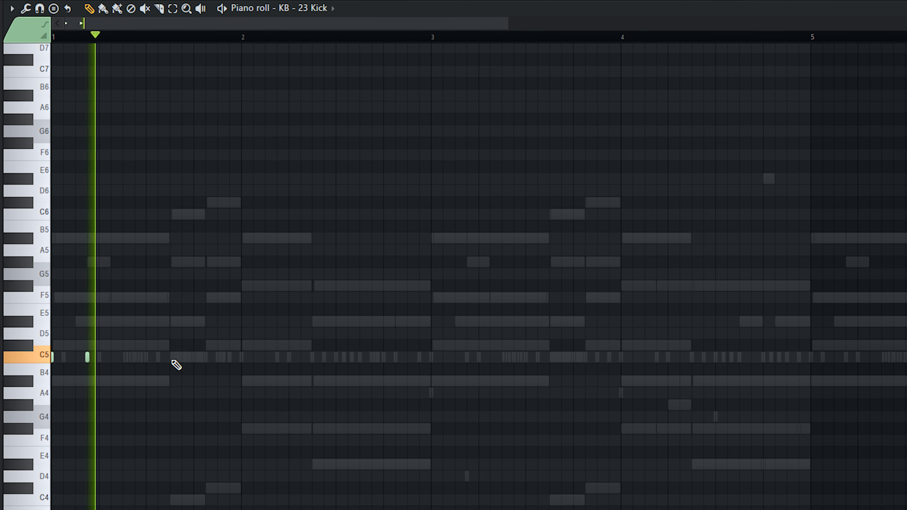
{"action": "left_click", "coordinate": [205, 358]}
{"action": "left_click", "coordinate": [241, 357]}
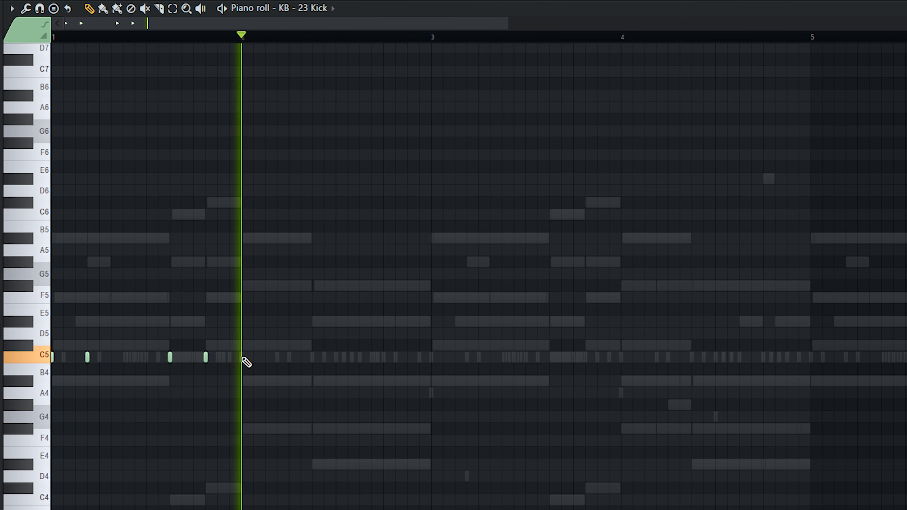
Continue the C5 kick pattern near the end of bar 2 and through bar 3, and replay from bar 3.
{"action": "left_click", "coordinate": [395, 357]}
{"action": "left_click", "coordinate": [431, 357]}
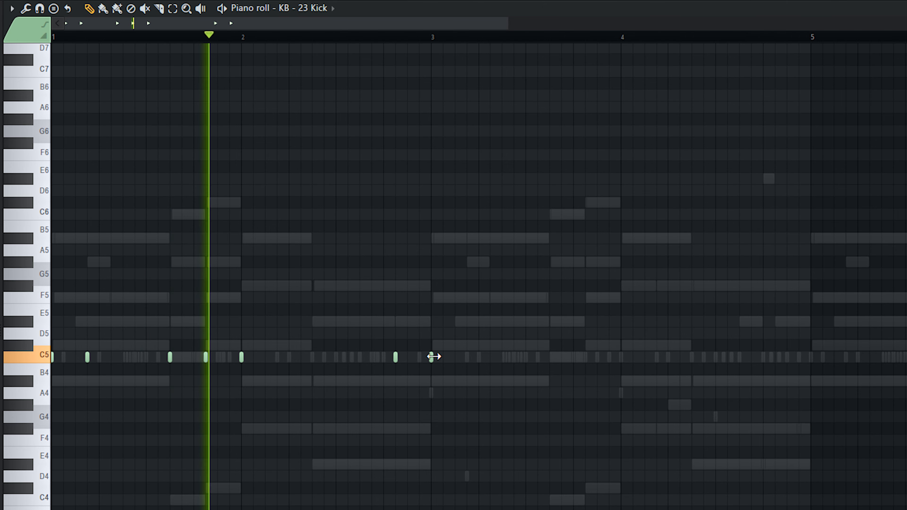
{"action": "left_click", "coordinate": [466, 360]}
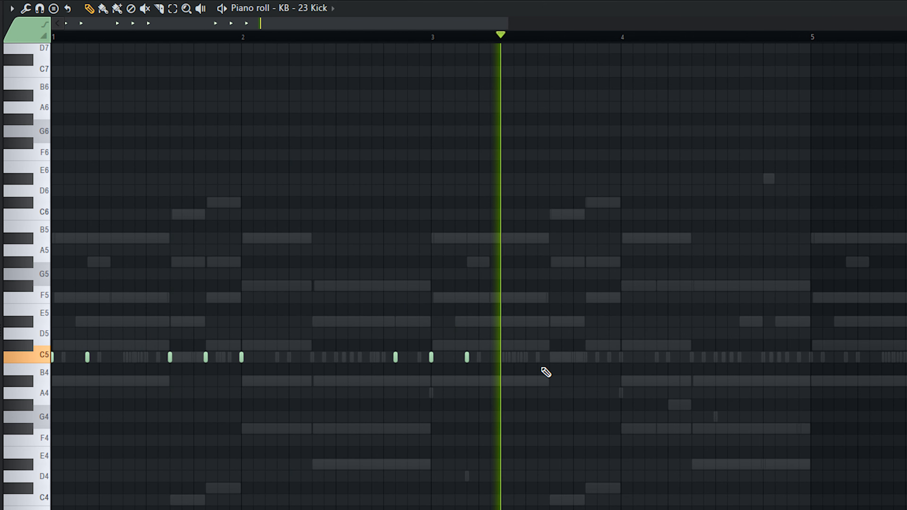
{"action": "left_click", "coordinate": [552, 357]}
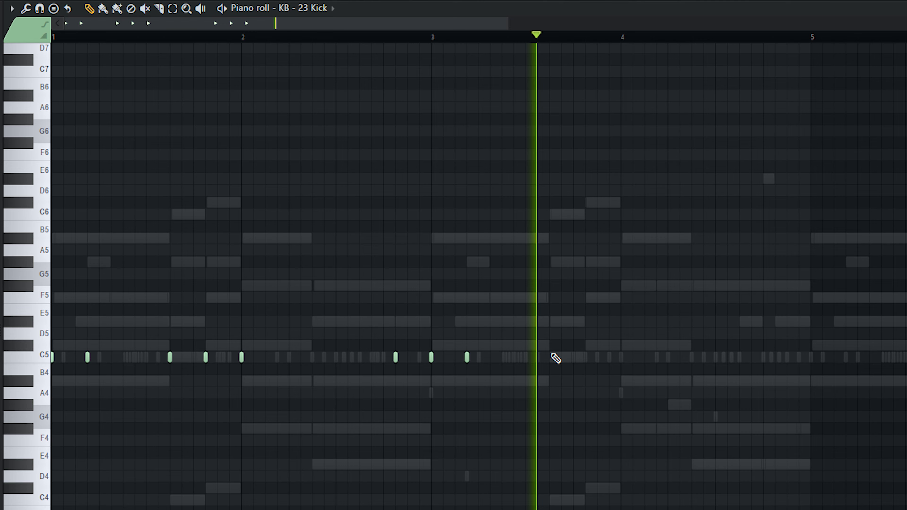
{"action": "left_click", "coordinate": [439, 36]}
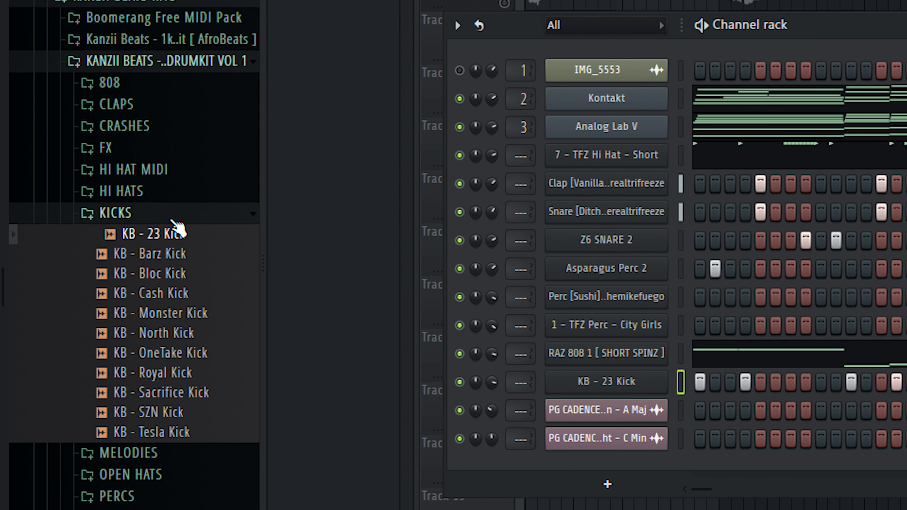
Collapse the KICKS folder and expand the same drum kit's OPEN HATS folder.
{"action": "left_click", "coordinate": [171, 222]}
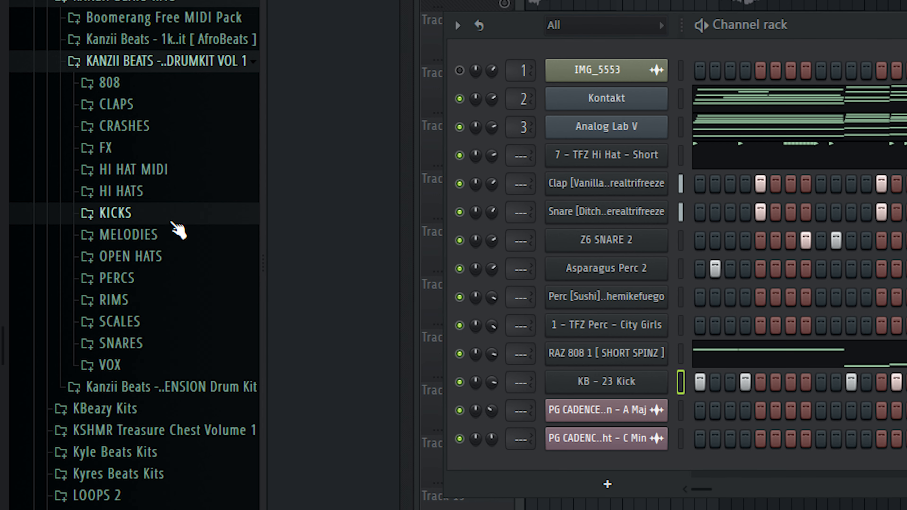
{"action": "left_click", "coordinate": [144, 262]}
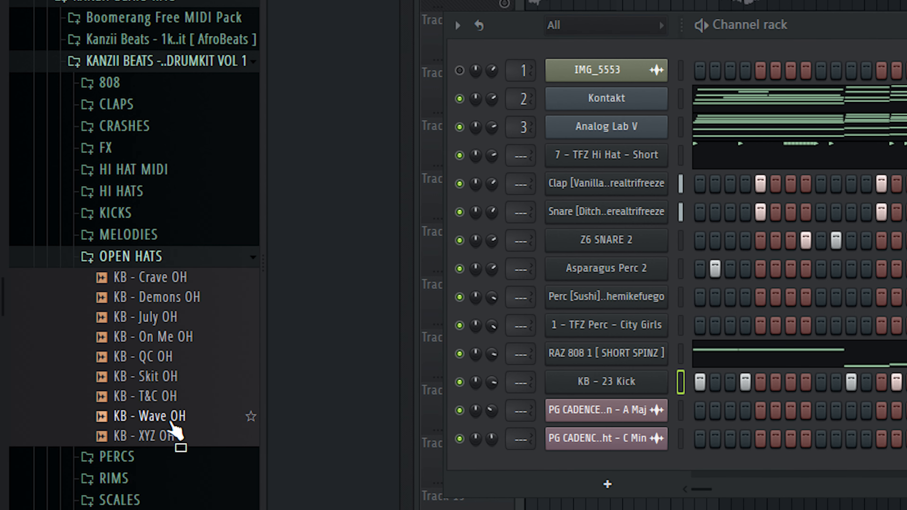
Try the KB - XYZ OH open hat with a C5 hit in the second half of bar 2.
{"action": "left_click_drag", "start_coordinate": [170, 437], "coordinate": [649, 421]}
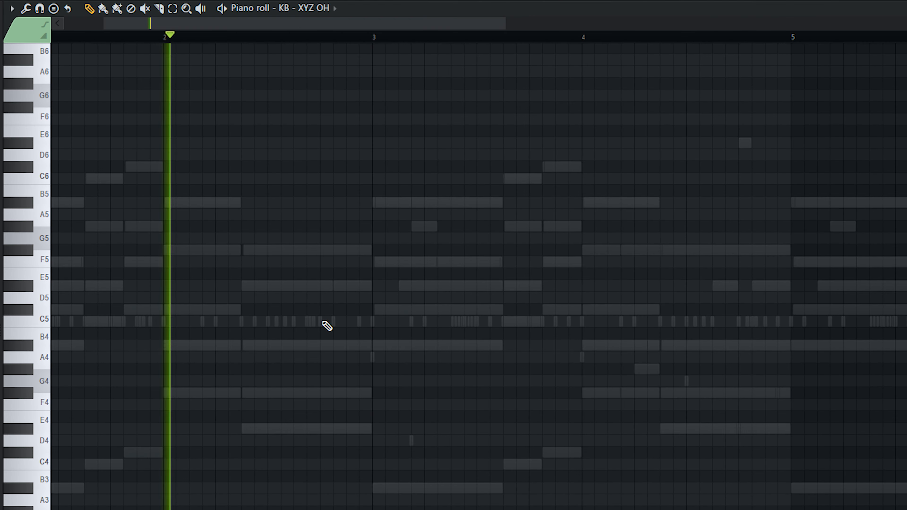
{"action": "left_click", "coordinate": [331, 322]}
{"action": "scroll", "coordinate": [327, 336], "scroll_direction": "down", "scroll_amount": 3}
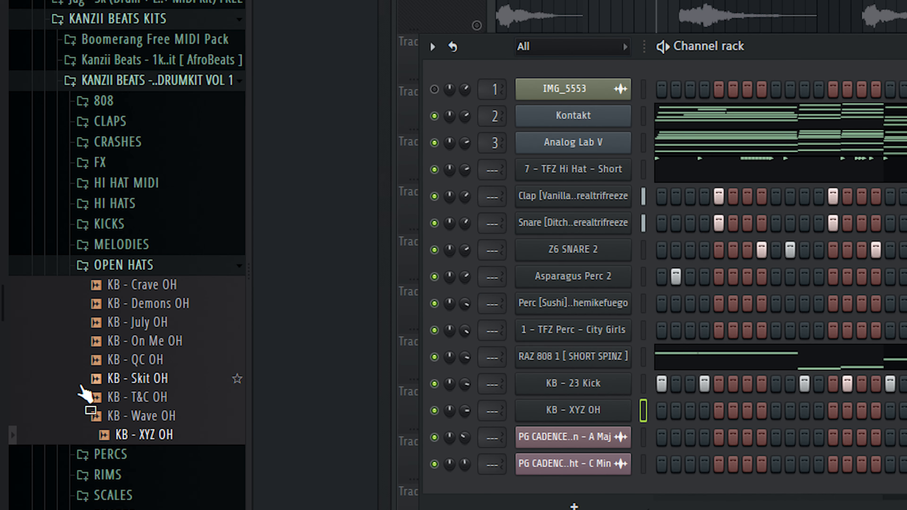
Audition KB - Skit OH, then load KB - On Me OH as the open hat and place a B4 hit in bar 1.
{"action": "left_click", "coordinate": [156, 383]}
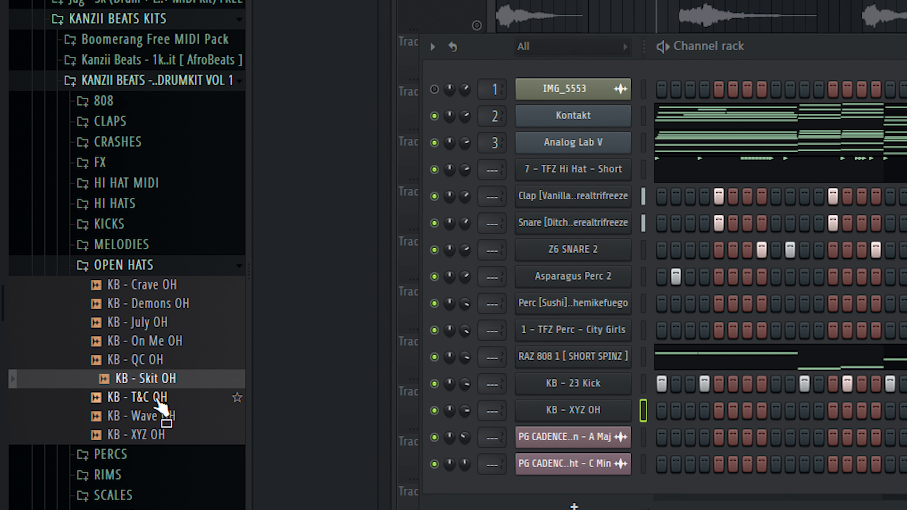
{"action": "left_click_drag", "start_coordinate": [182, 352], "coordinate": [635, 407]}
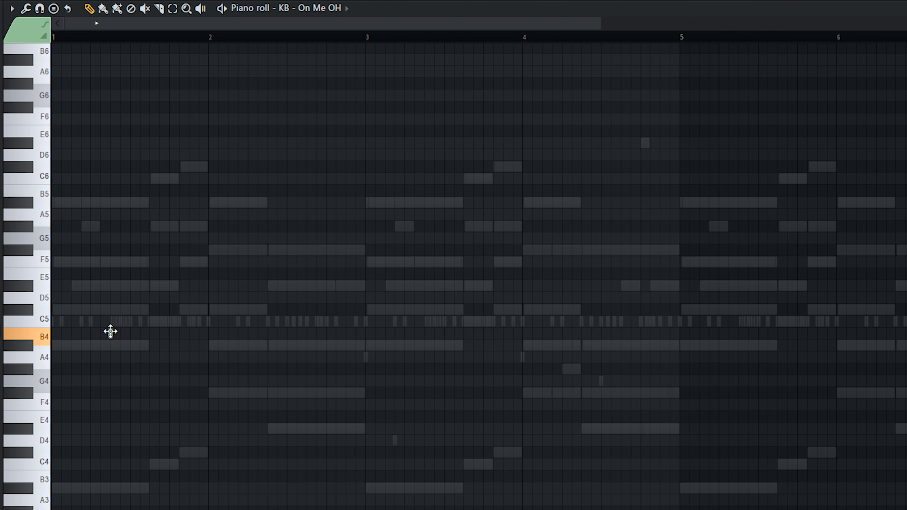
{"action": "left_click", "coordinate": [110, 331]}
Duplicate bars 1 and 2 of the open hat pattern three times to fill through bar 8, and clear the selection.
{"action": "scroll", "coordinate": [113, 335], "scroll_direction": "down", "scroll_amount": 3}
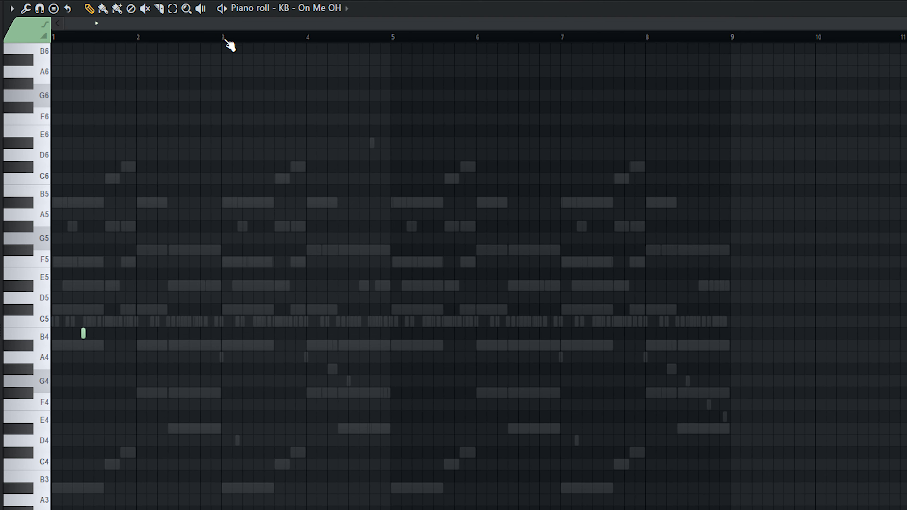
{"action": "left_click_drag", "start_coordinate": [223, 37], "coordinate": [52, 37]}
{"action": "key", "text": "ctrl+b"}
{"action": "key", "text": "ctrl+b"}
{"action": "key", "text": "ctrl+b"}
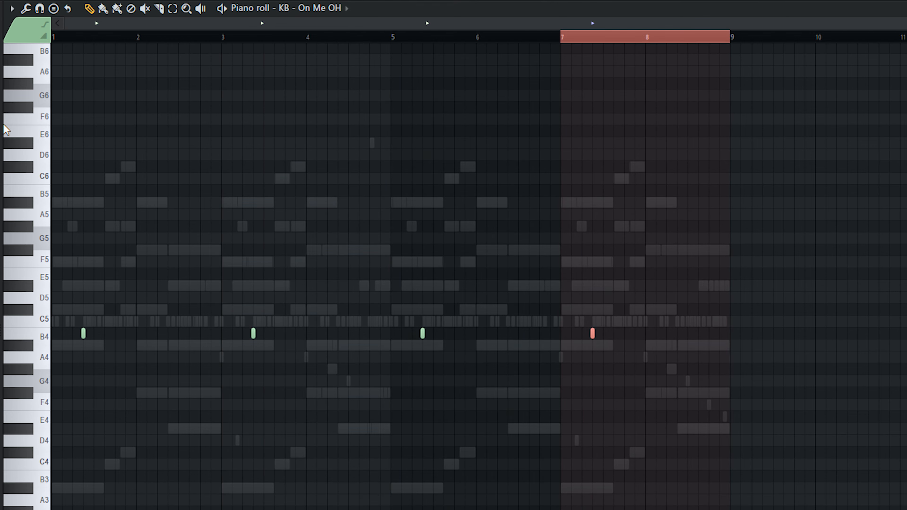
{"action": "key", "text": "ctrl+d"}
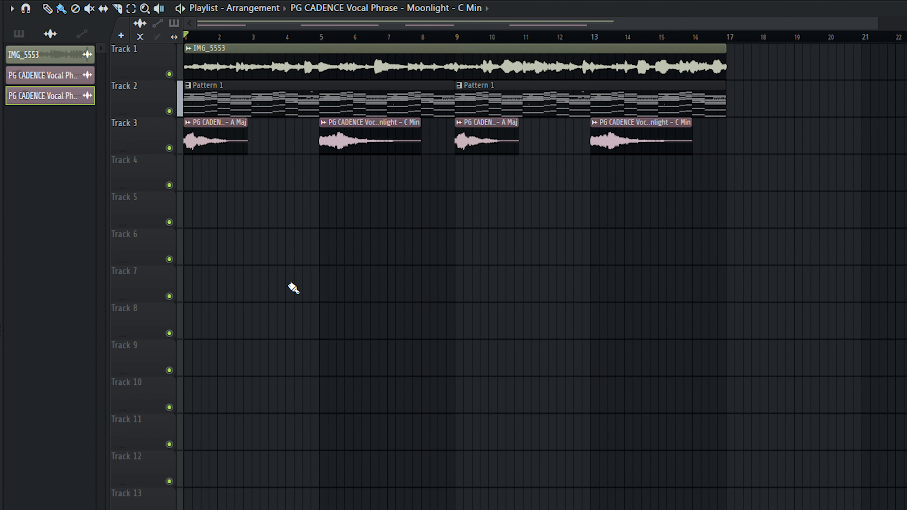